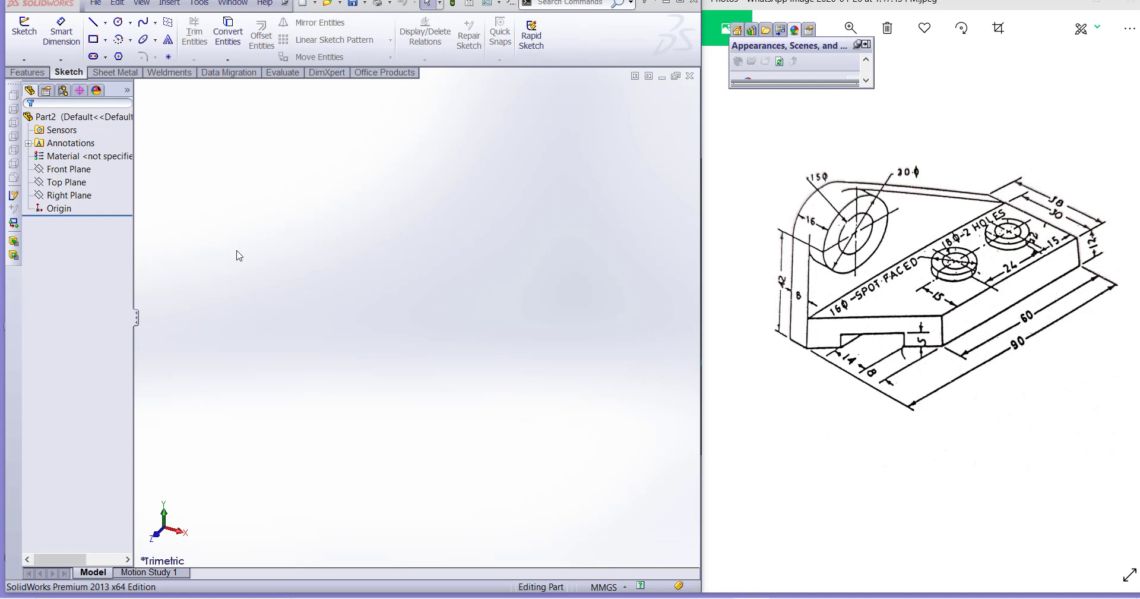
Sketch a center rectangle on the Right Plane, centred on the origin, about 133 mm wide and 33 mm high
left_click(88, 196)
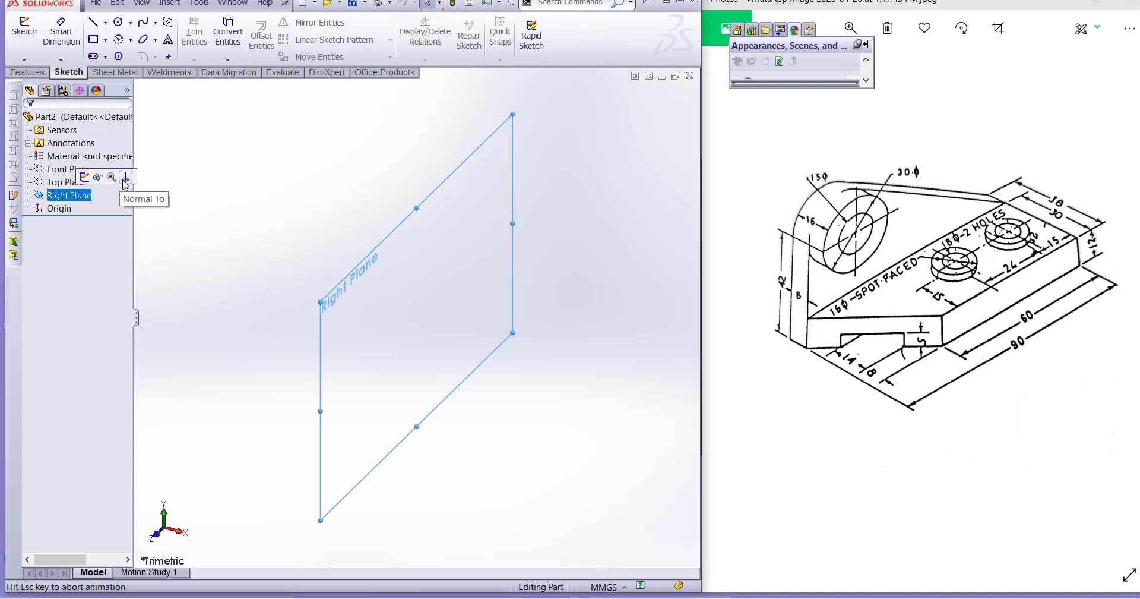
left_click(94, 181)
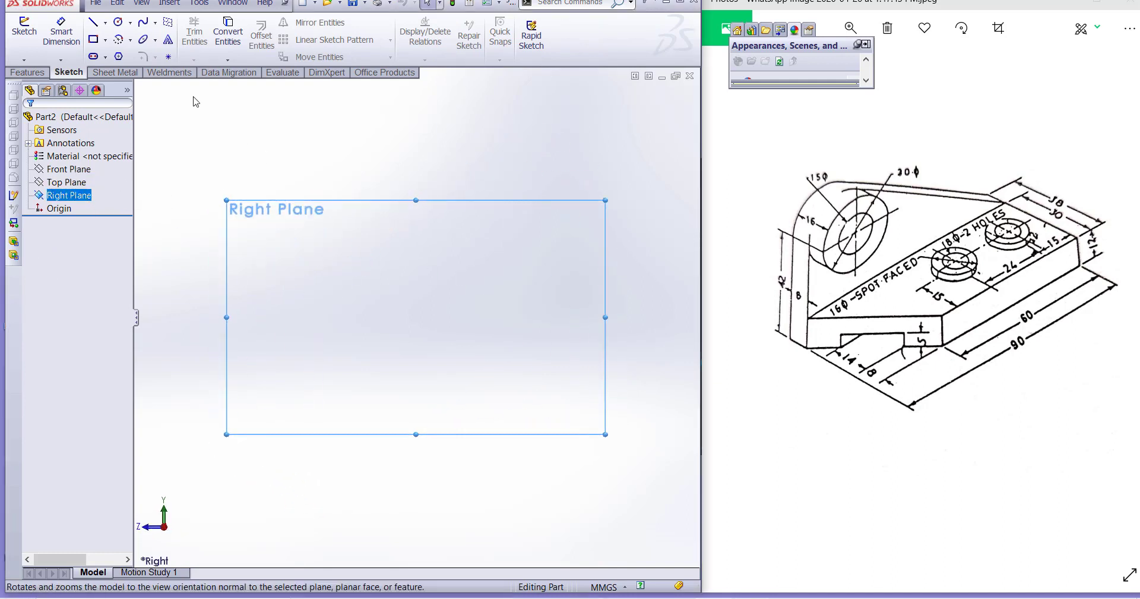
left_click(105, 40)
left_click(128, 70)
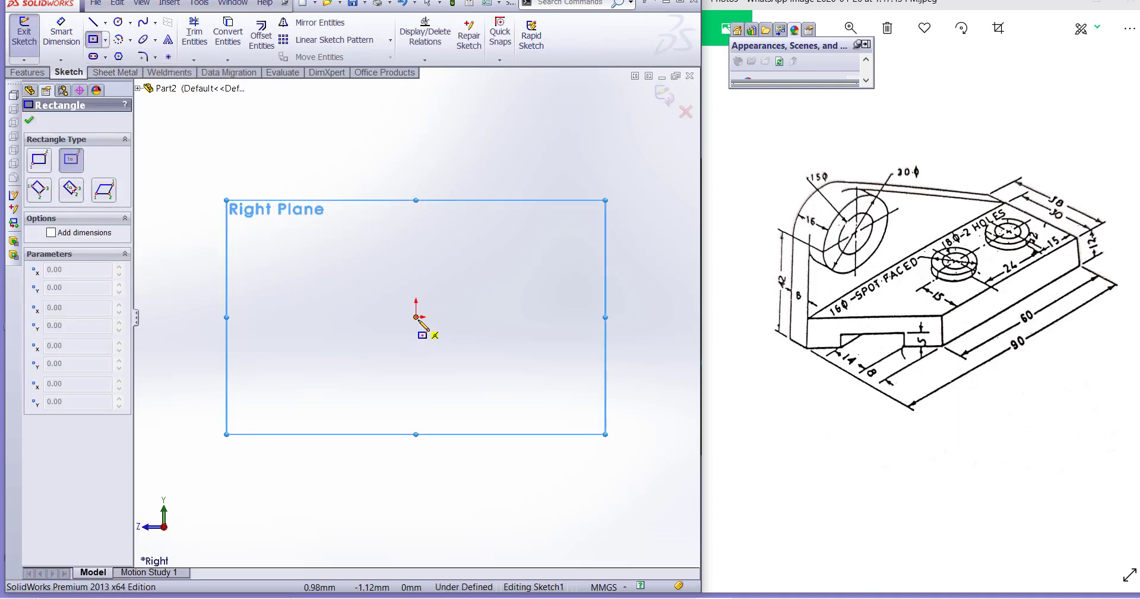
left_click(417, 317)
left_click(557, 352)
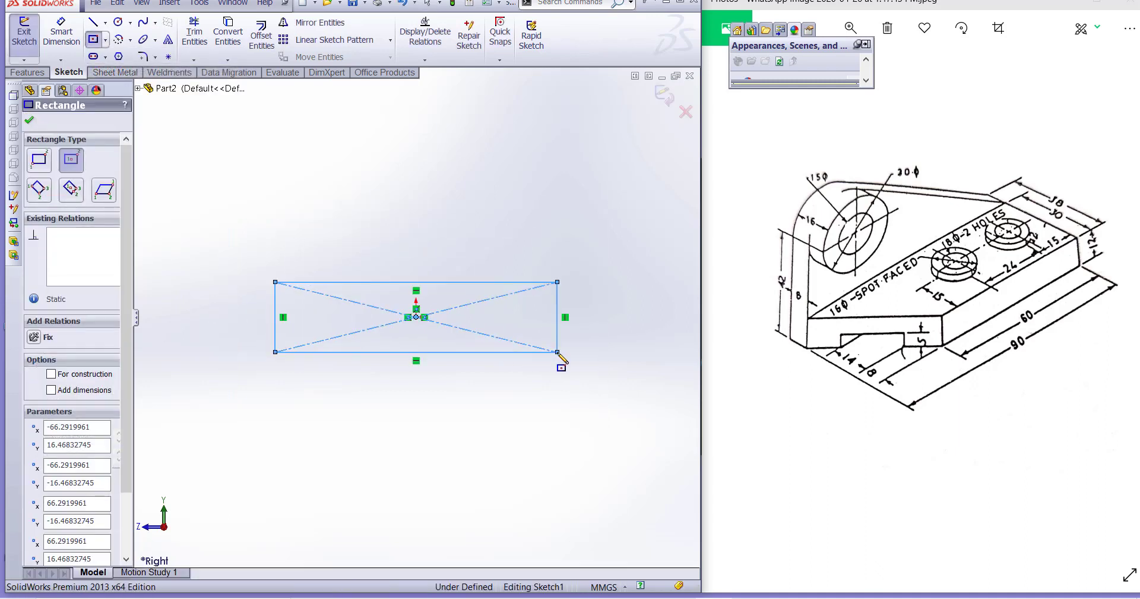
Dimension the rectangle's horizontal edge and set its width to 30 mm
left_click(61, 36)
left_click(416, 282)
left_click(410, 228)
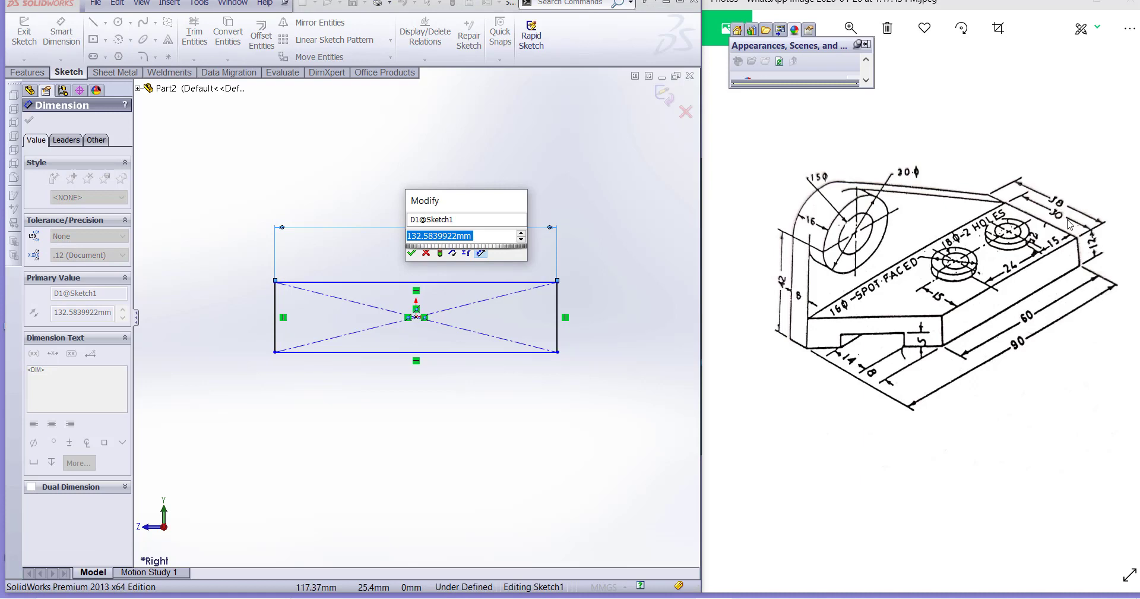
type(".")
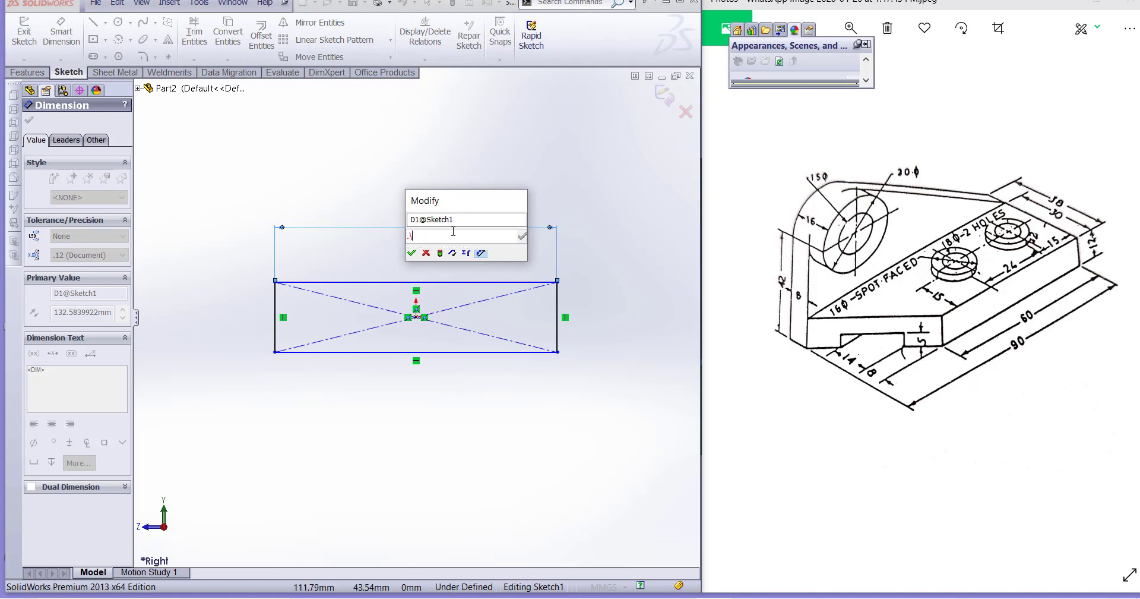
key("BackSpace")
key("BackSpace")
type("30")
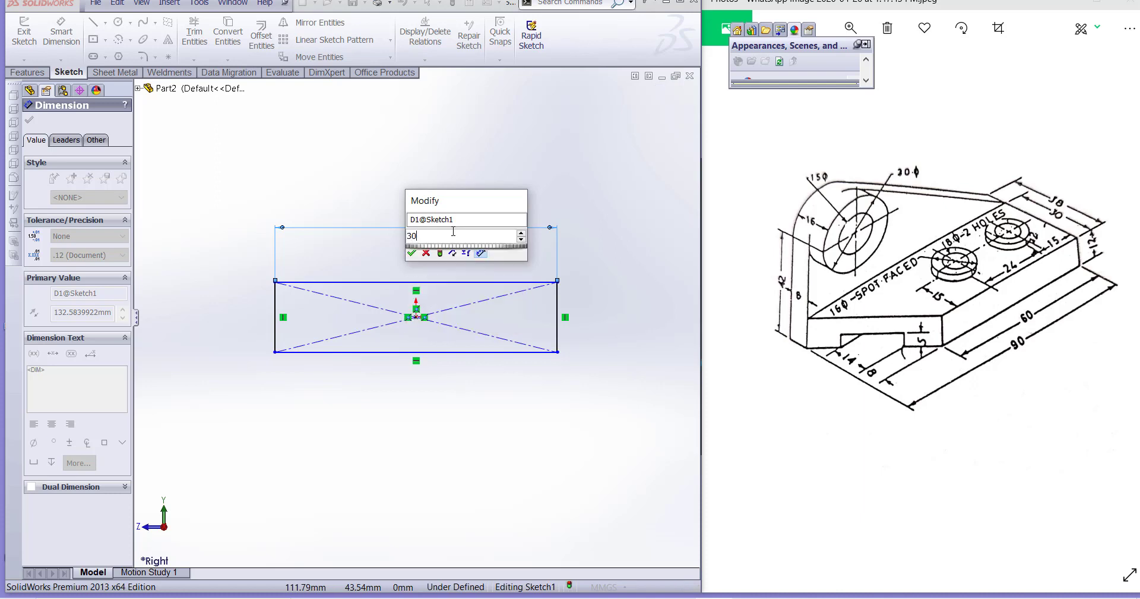
key("Return")
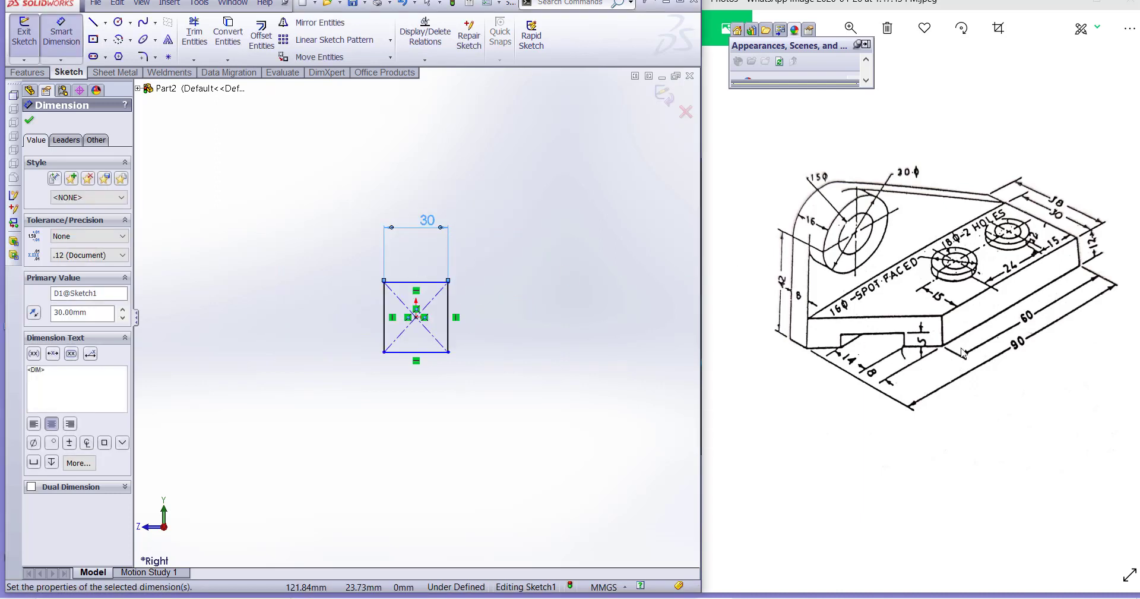
Dimension the rectangle's vertical edge and set its height to 12 mm
left_click(384, 325)
left_click(327, 325)
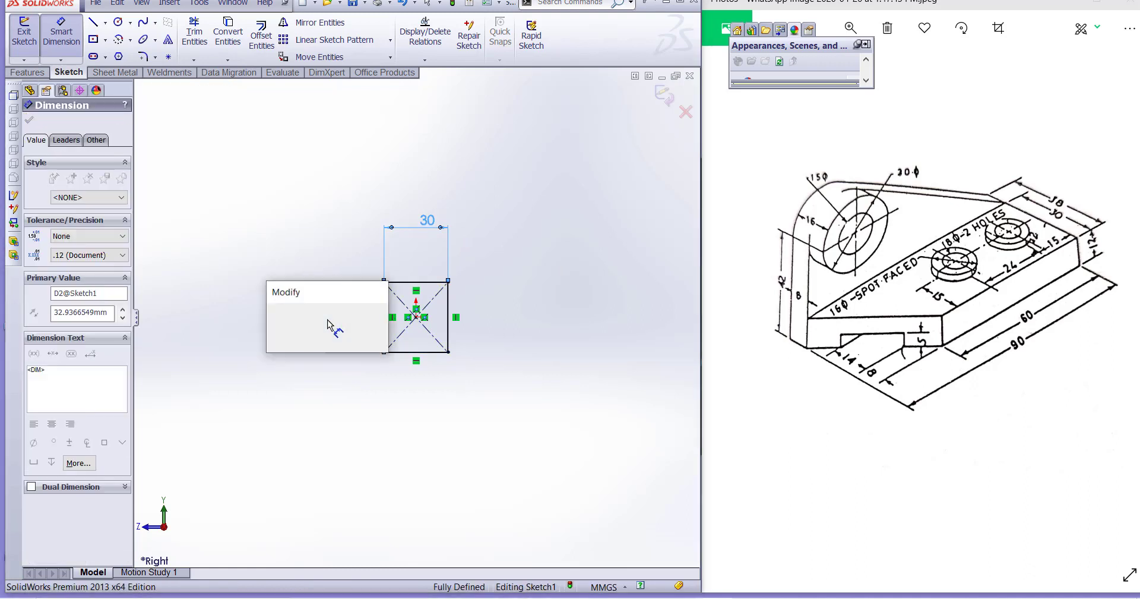
type("12")
key("Return")
scroll(413, 319, "up", 2)
scroll(407, 313, "down", 7)
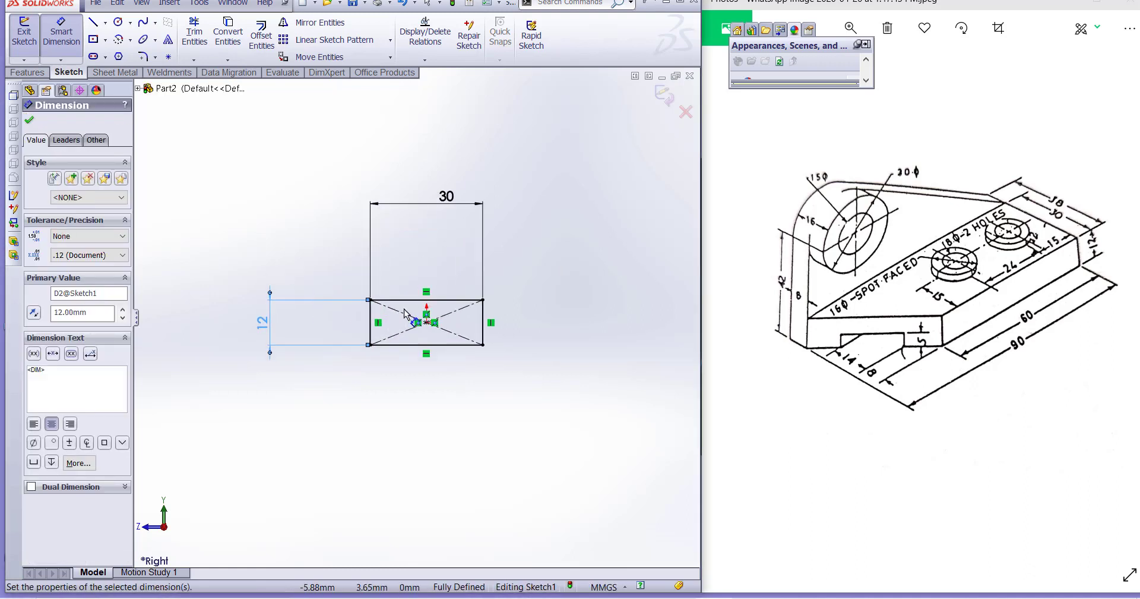
Finish the sketch and extrude the rectangle as a blind boss 90 mm deep
left_click(665, 95)
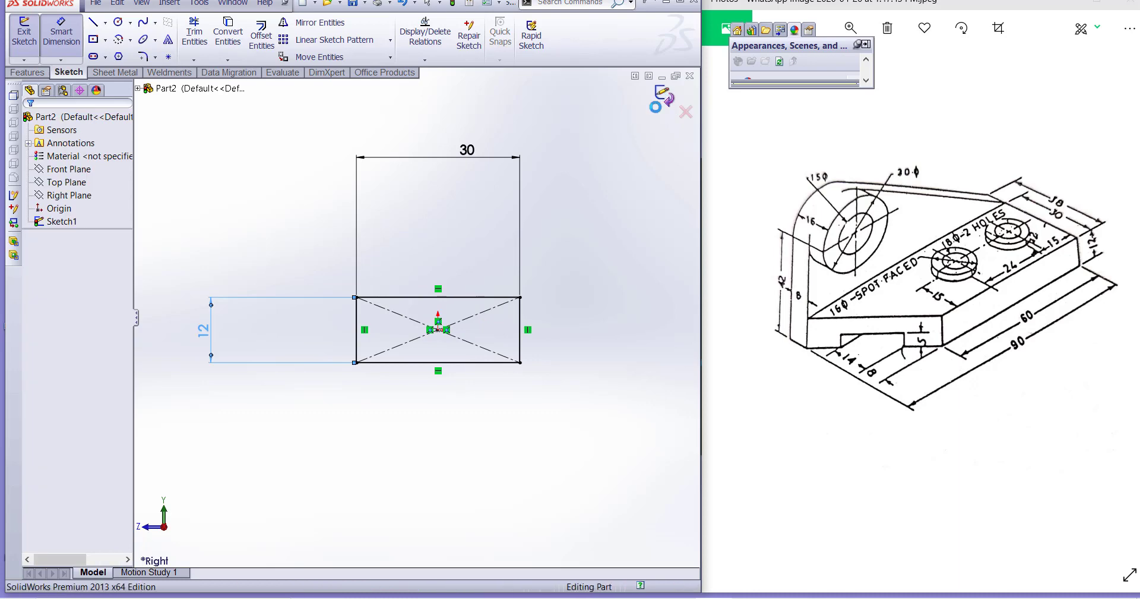
left_click(27, 72)
left_click(30, 35)
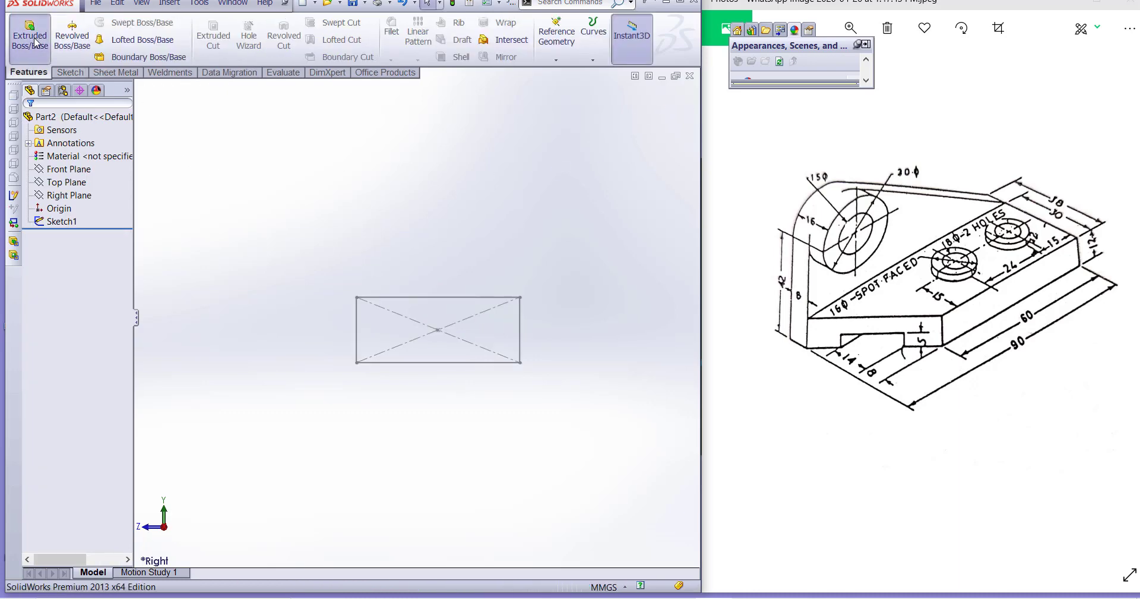
left_click(416, 299)
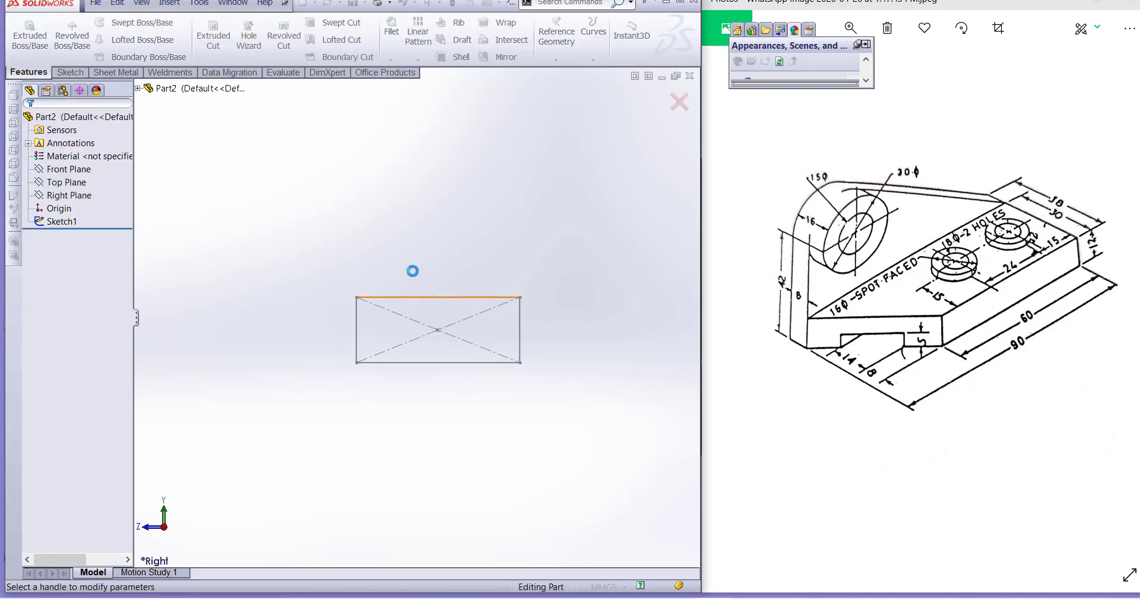
type("90.00mm")
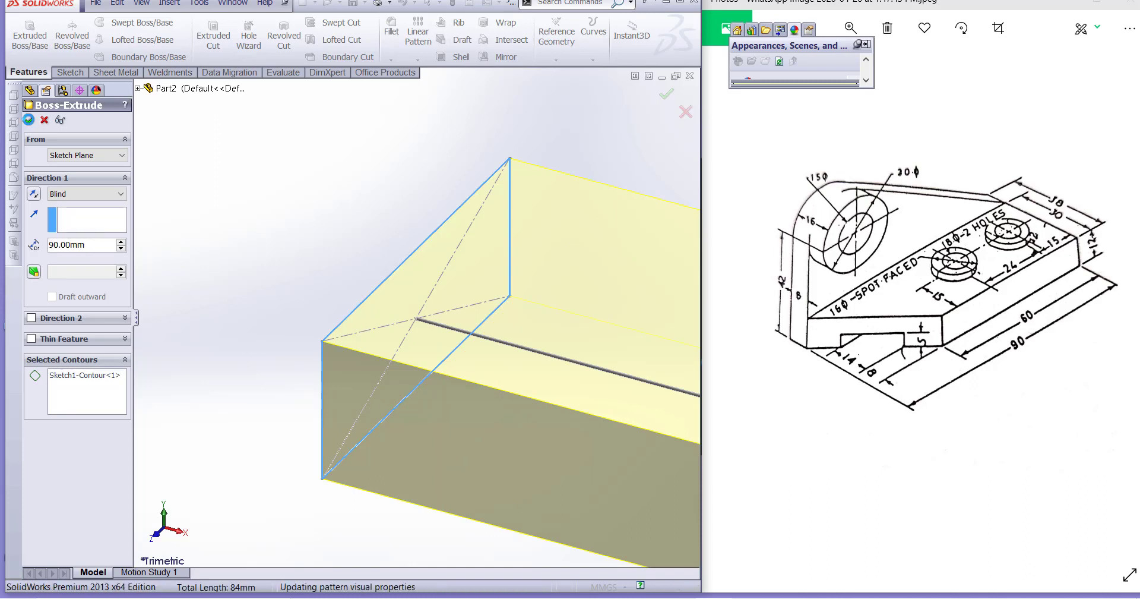
key("Return")
scroll(415, 197, "down", 3)
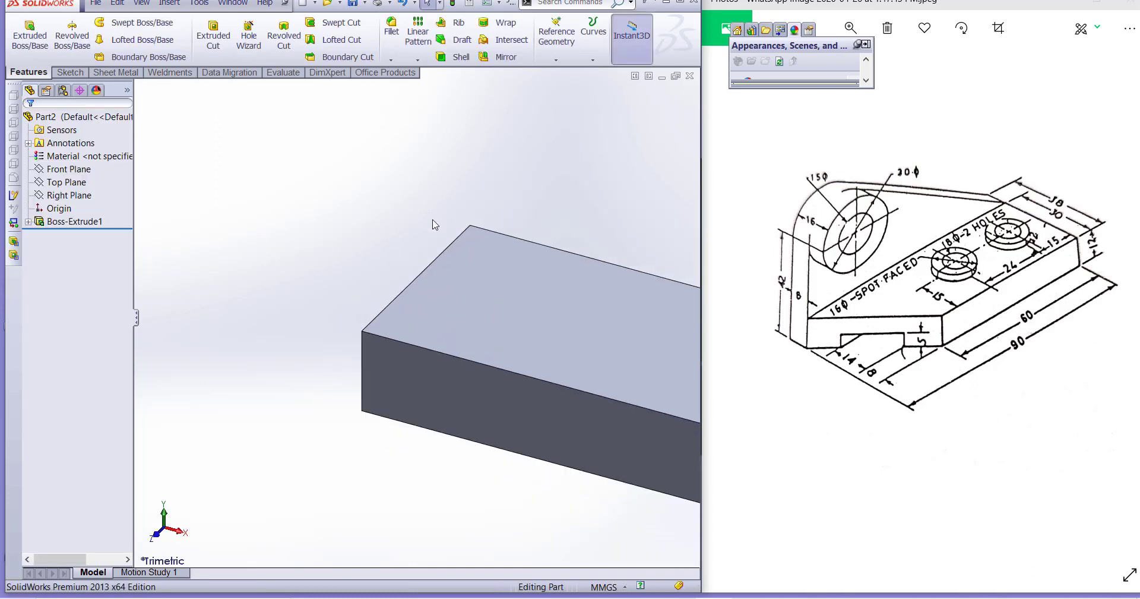
Sketch a corner rectangle on the block's 30 x 12 mm end face, with its base on the lower edge
scroll(460, 232, "down", 3)
right_click(516, 195)
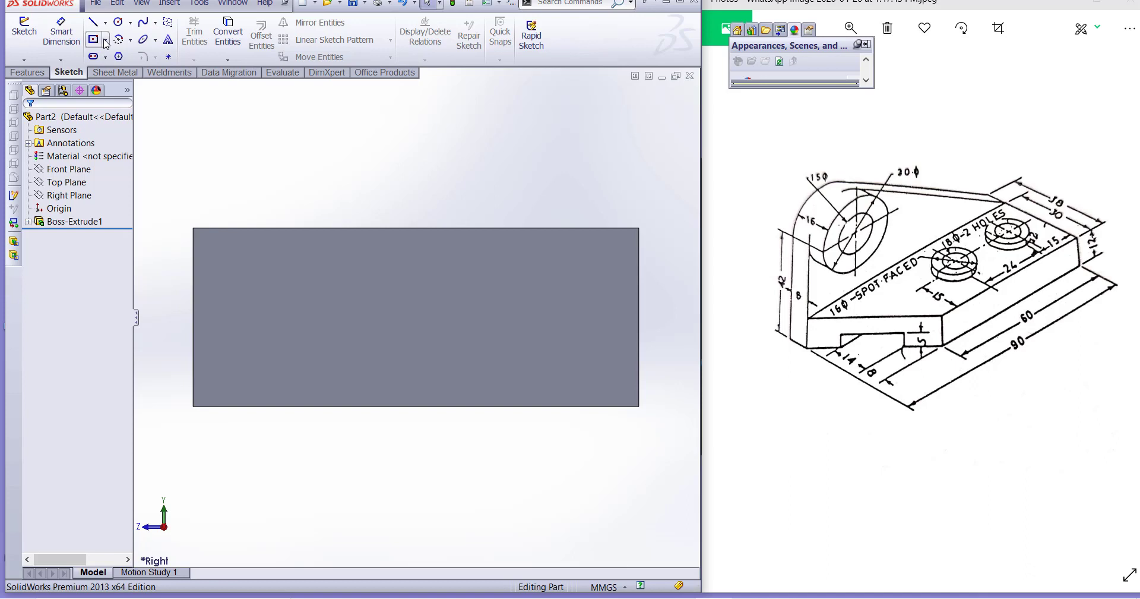
left_click(104, 40)
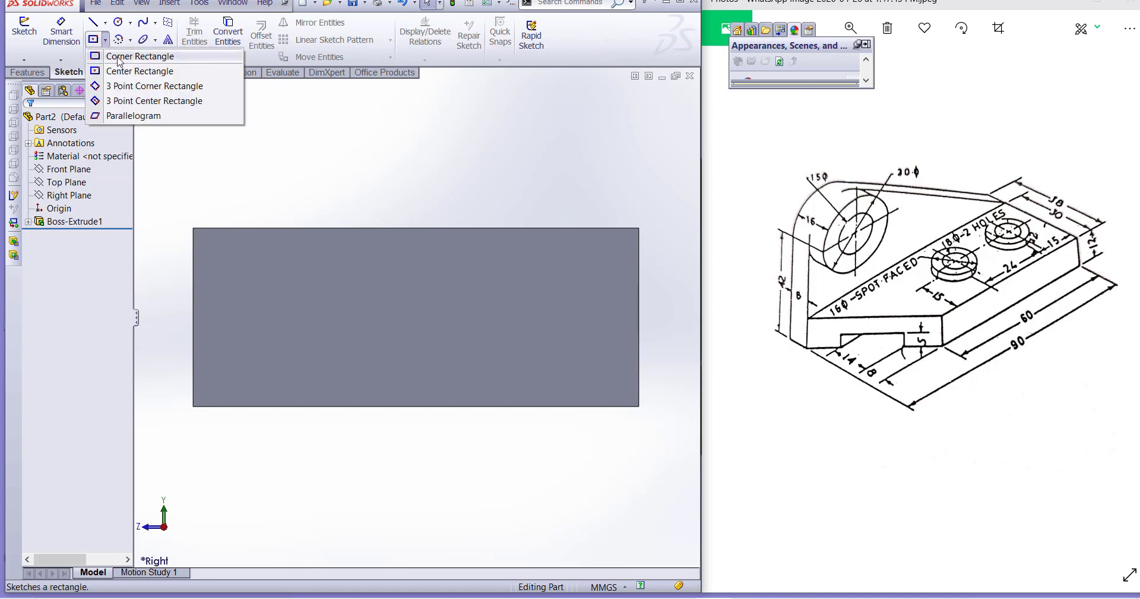
left_click(122, 54)
left_click(343, 373)
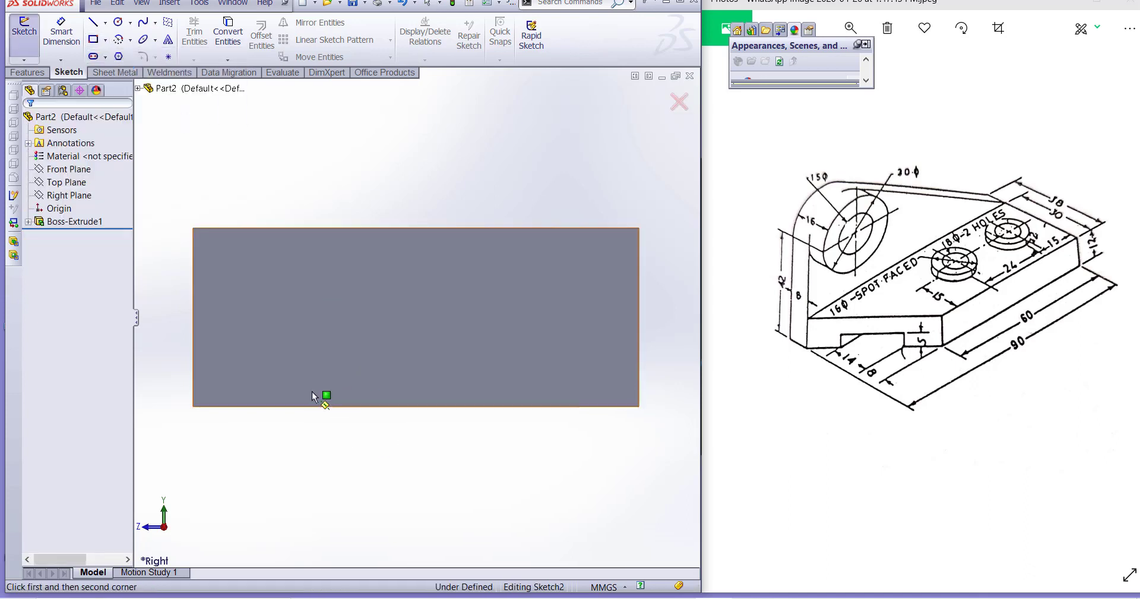
left_click(284, 407)
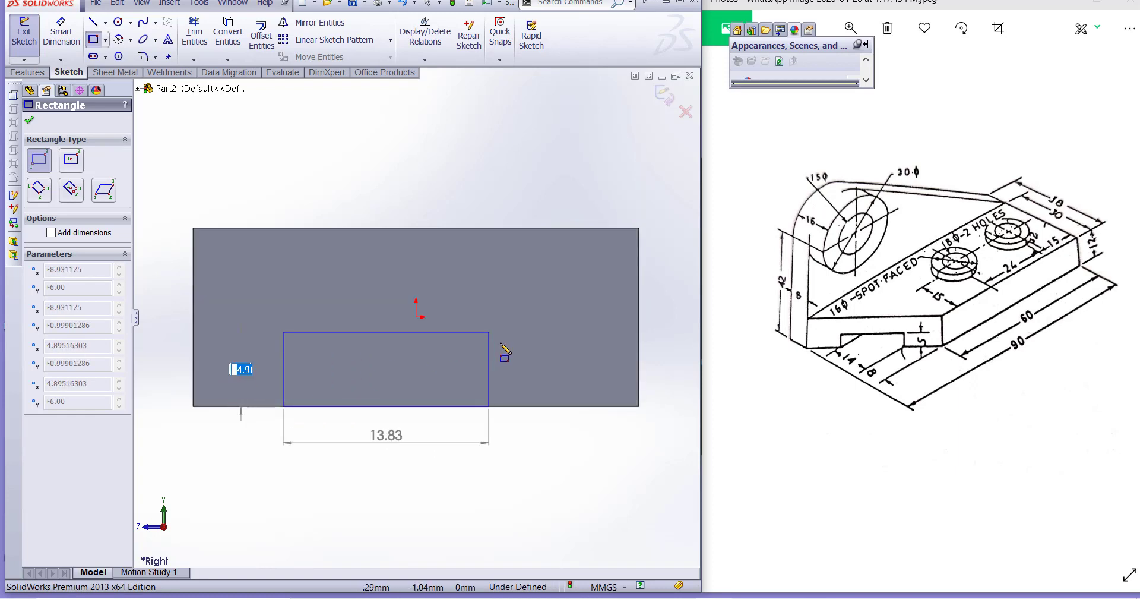
left_click(543, 355)
key("Escape")
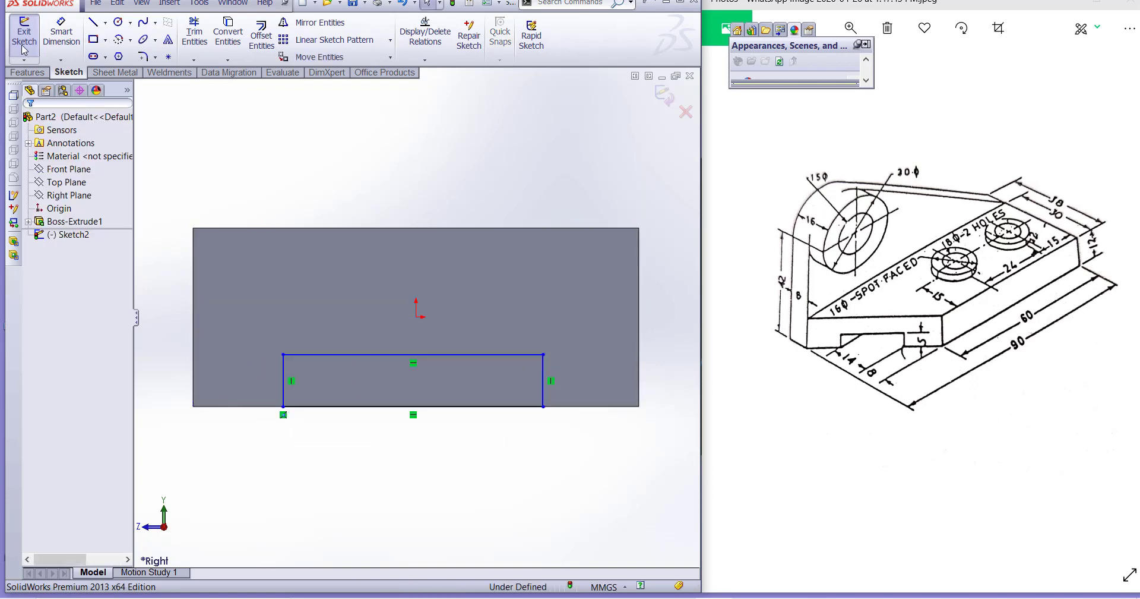
Dimension the slot rectangle 5 mm high, 14 mm wide and 8 mm from the block's side edge, finishing the sketch
left_click(62, 35)
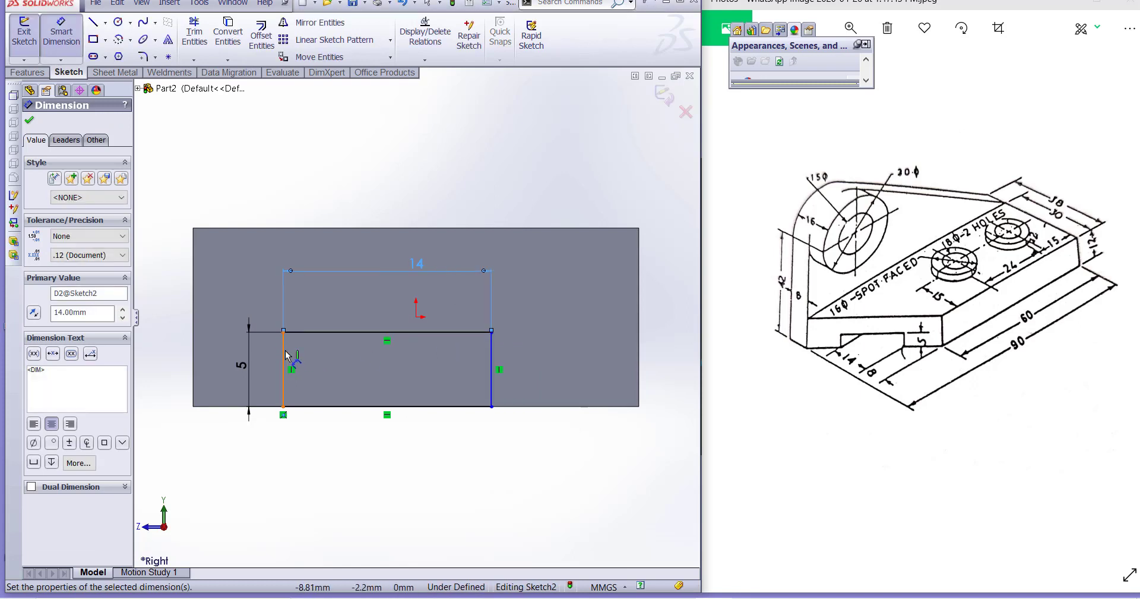
left_click(285, 361)
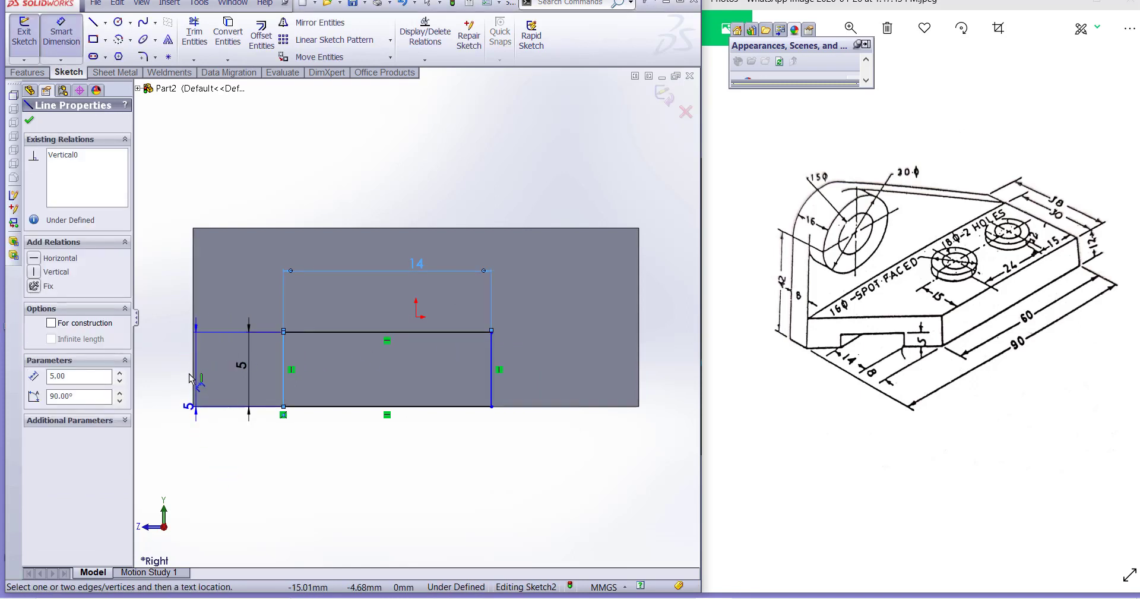
left_click(194, 374)
left_click(237, 468)
type("8")
key("Return")
left_click(23, 33)
Cut the slot rectangle along the block's full length using Extruded Cut with the Through All end condition
mouse_move(275, 199)
middle_mouse_down()
mouse_move(346, 224)
mouse_move(311, 219)
middle_mouse_up()
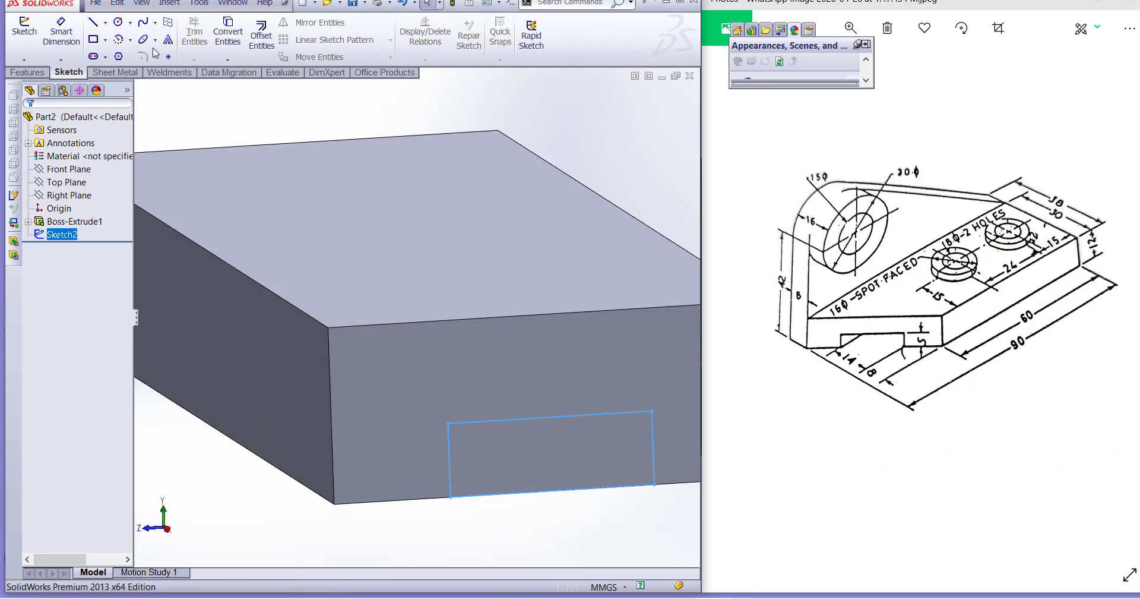
left_click(40, 74)
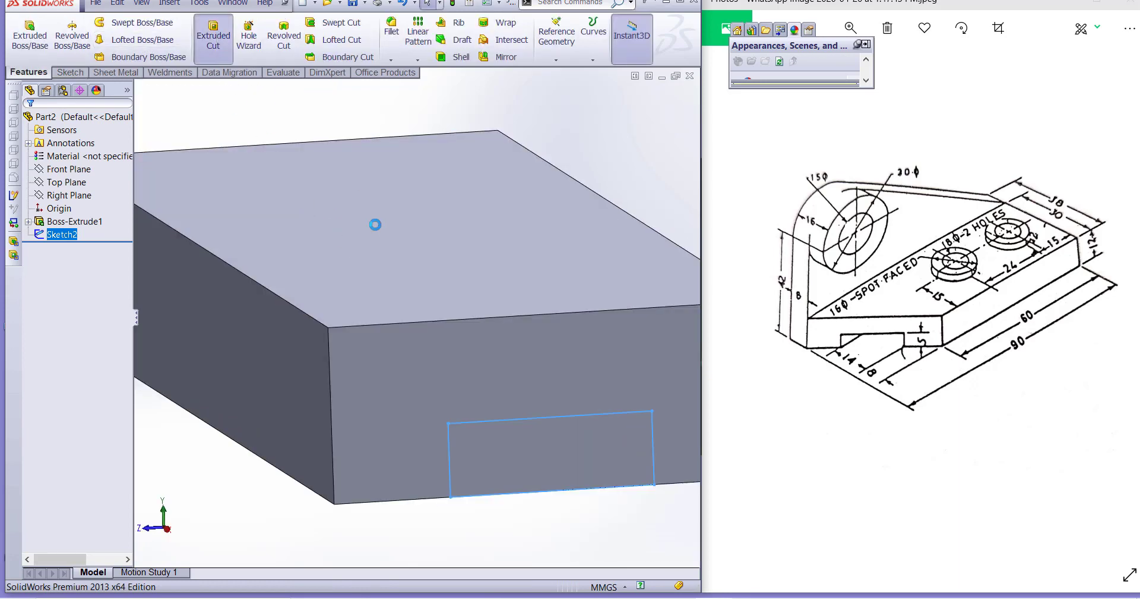
left_click(214, 35)
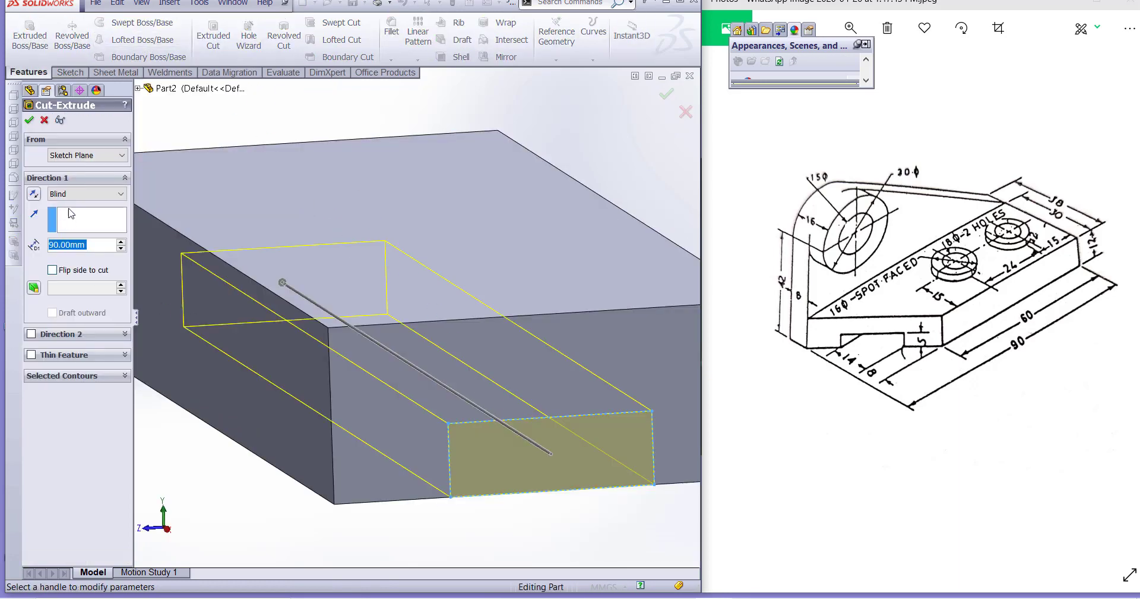
left_click(82, 194)
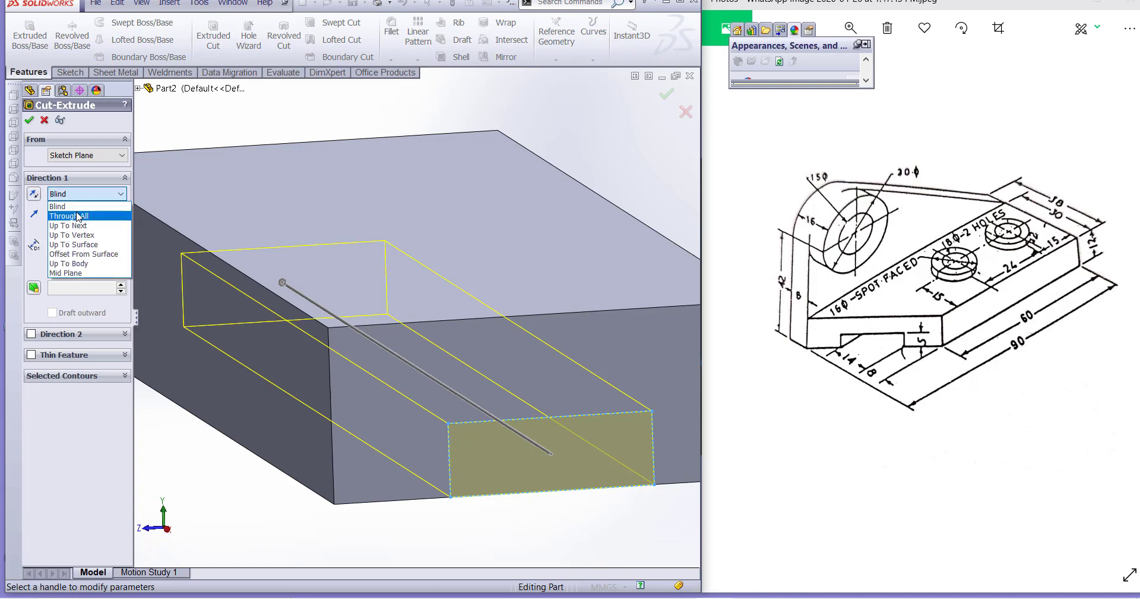
left_click(77, 216)
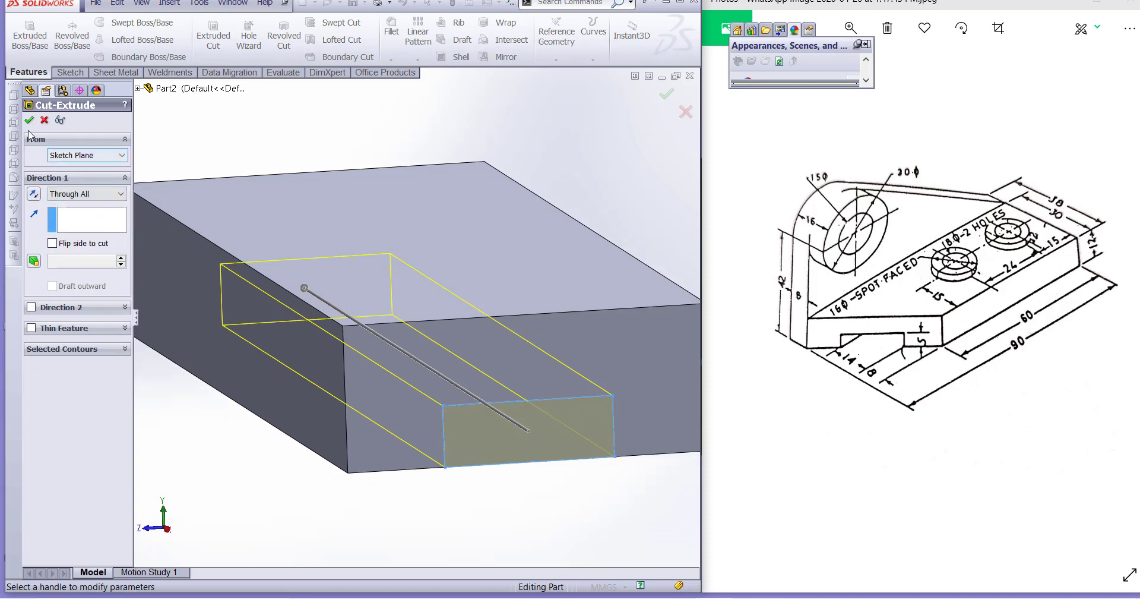
left_click(598, 146)
Examine the slotted block from several angles and look straight down on its top face
scroll(593, 246, "up", 1)
middle_click_drag(671, 321, 557, 340)
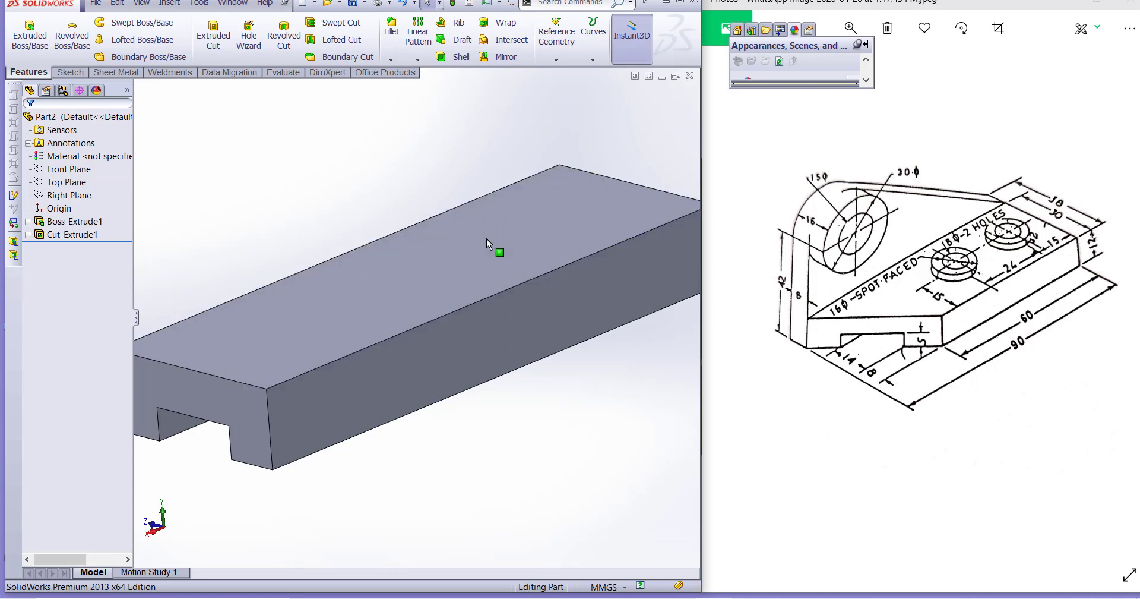
middle_click_drag(487, 237, 451, 210)
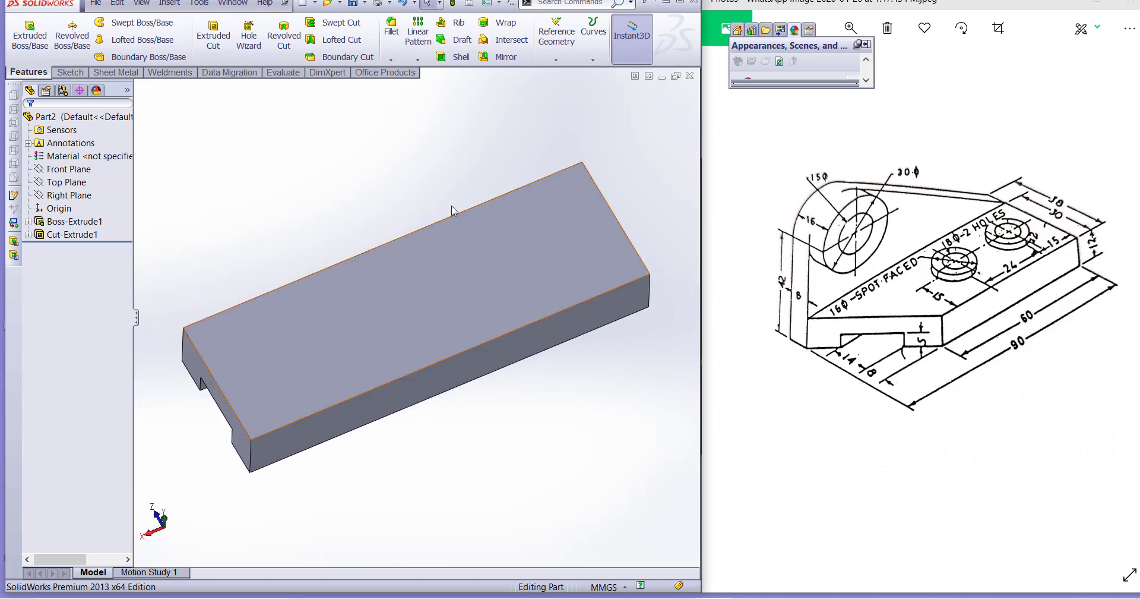
left_click(480, 293)
right_click(388, 147)
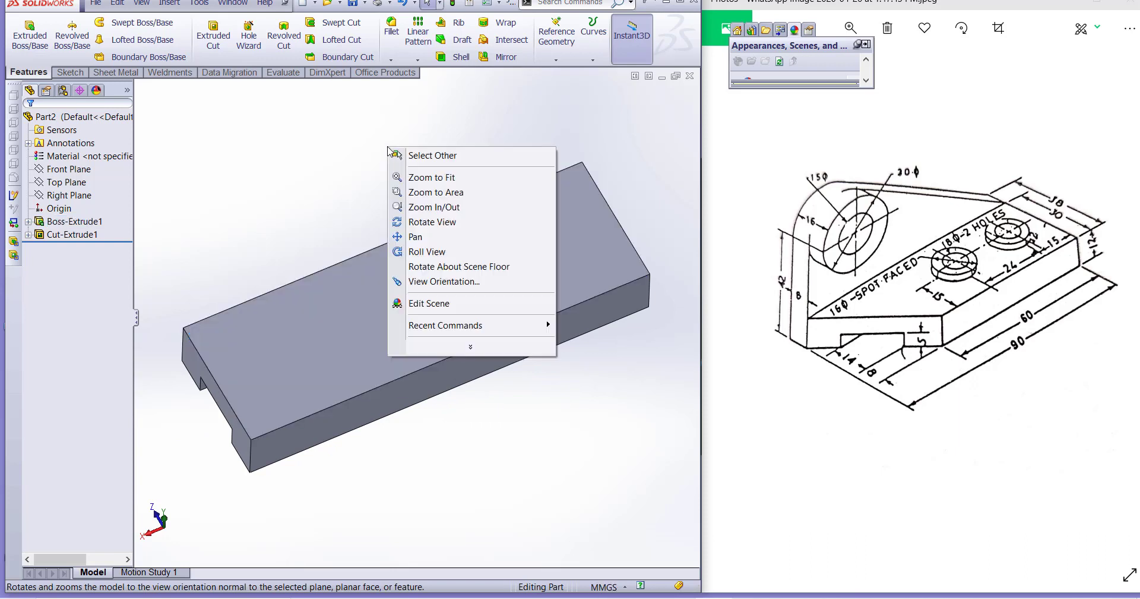
left_click(465, 289)
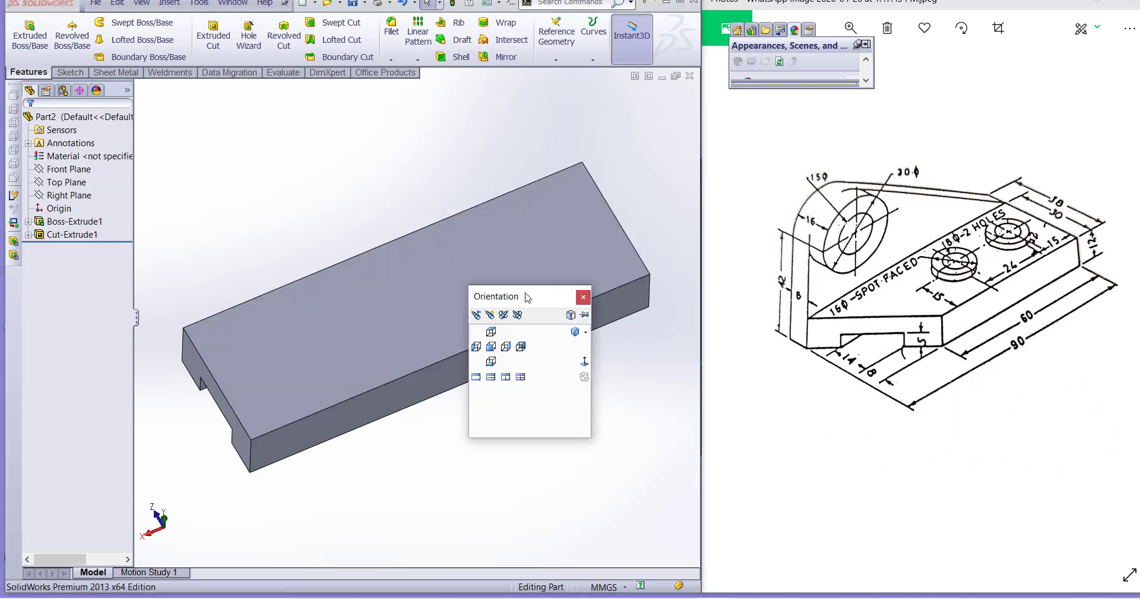
left_click(494, 331)
scroll(558, 312, "up", 2)
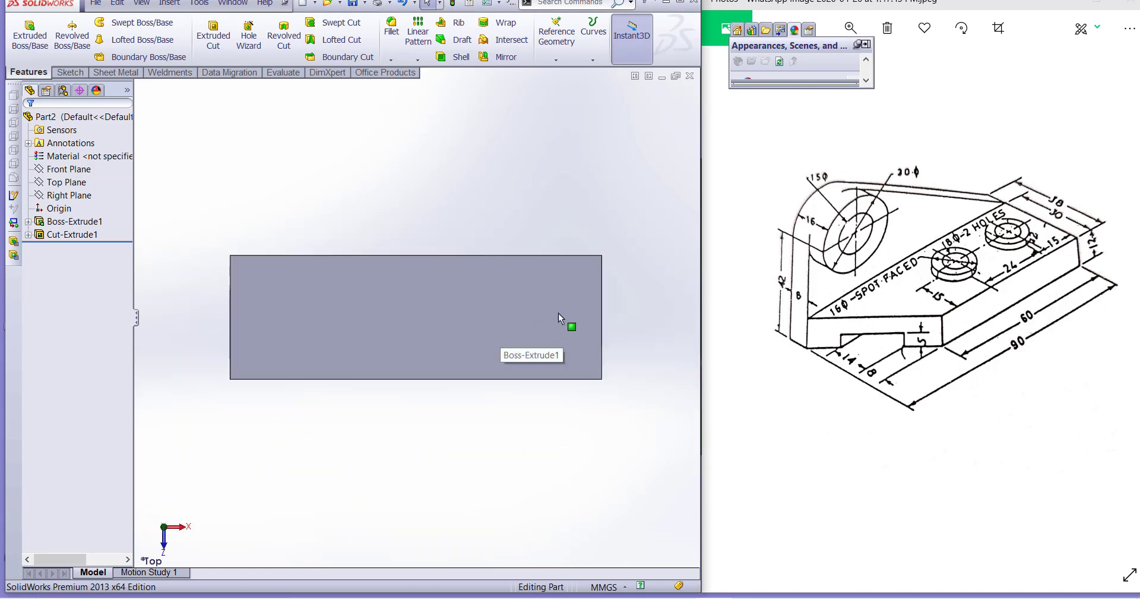
scroll(230, 321, "down", 1)
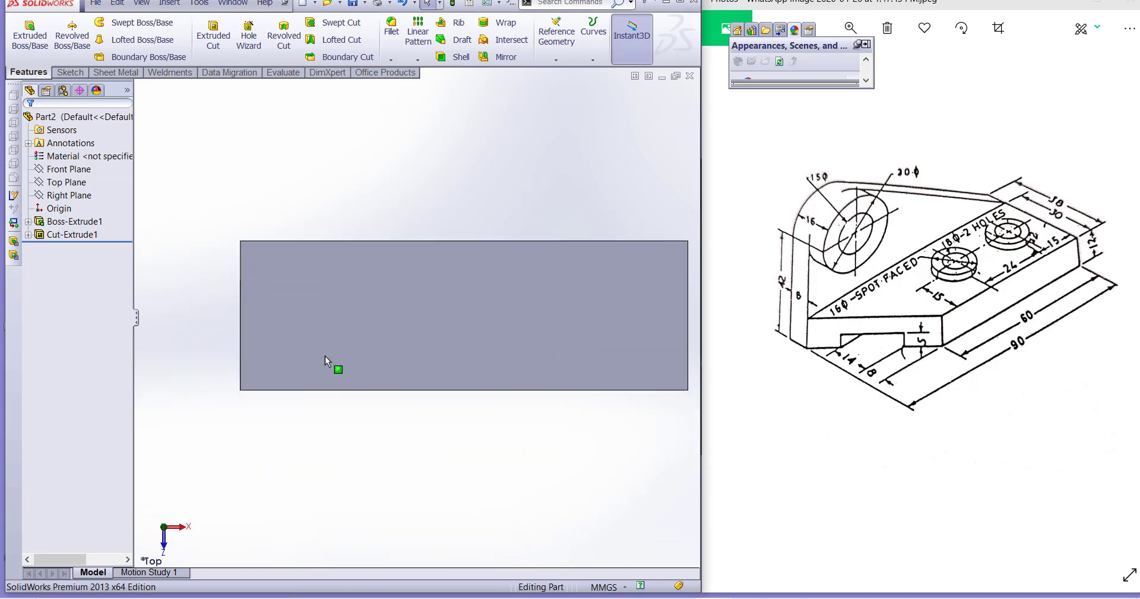
Chamfer the block's front-left vertical corner edge using Distance distance, with both distances set to 30 mm
left_click(391, 60)
left_click(408, 89)
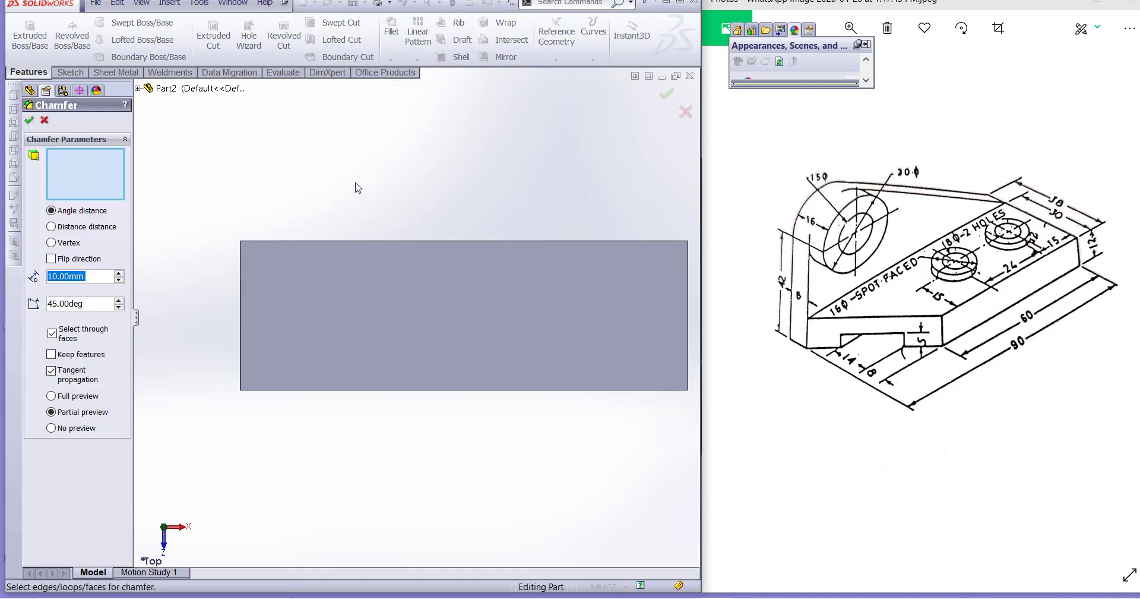
left_click(81, 227)
left_click_drag(81, 276, 46, 276)
type("30")
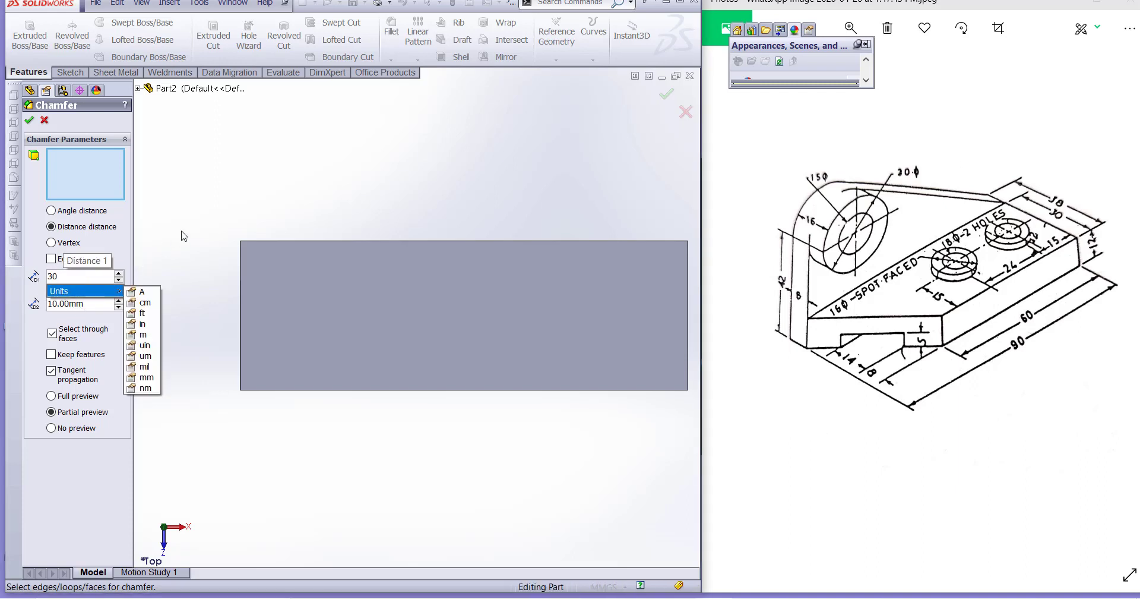
left_click_drag(92, 303, 25, 303)
type("30")
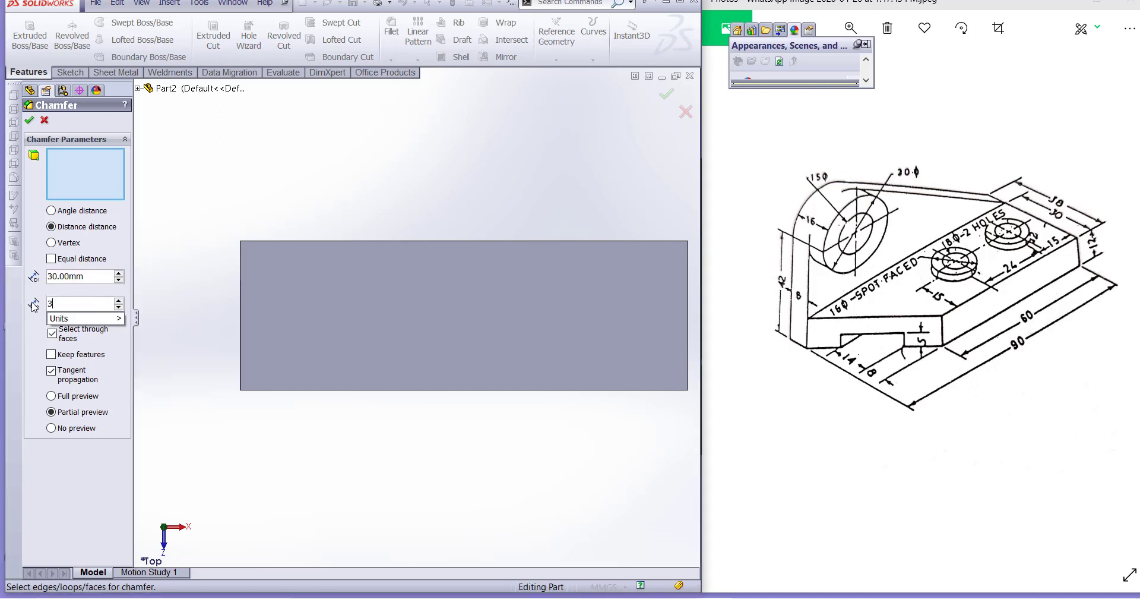
key("Return")
middle_click_drag(259, 438, 276, 345)
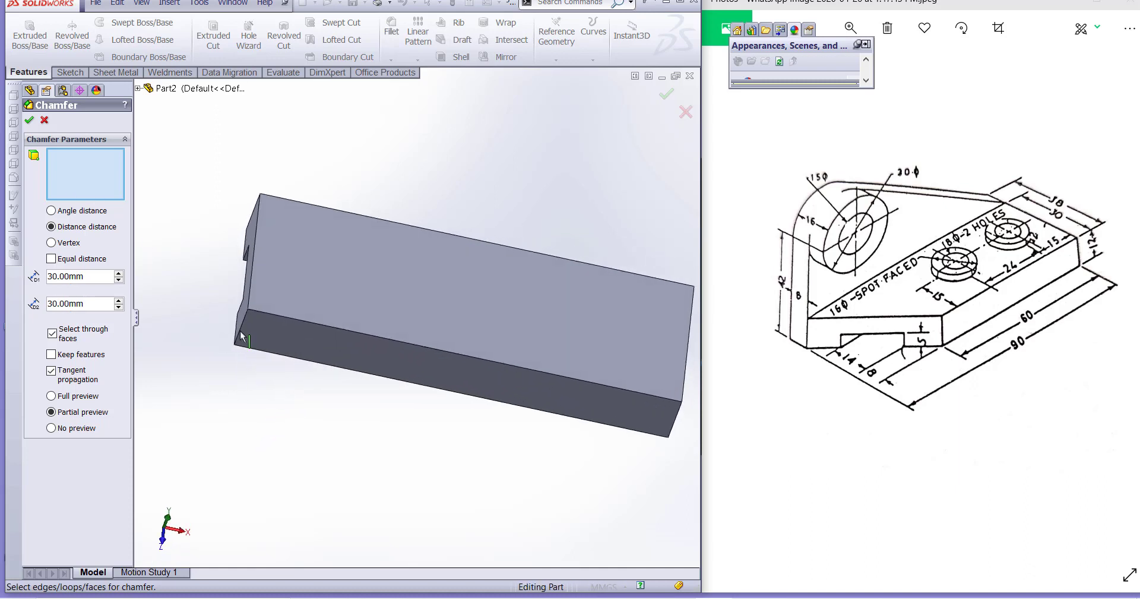
middle_click_drag(198, 221, 201, 280)
middle_click_drag(224, 381, 234, 323)
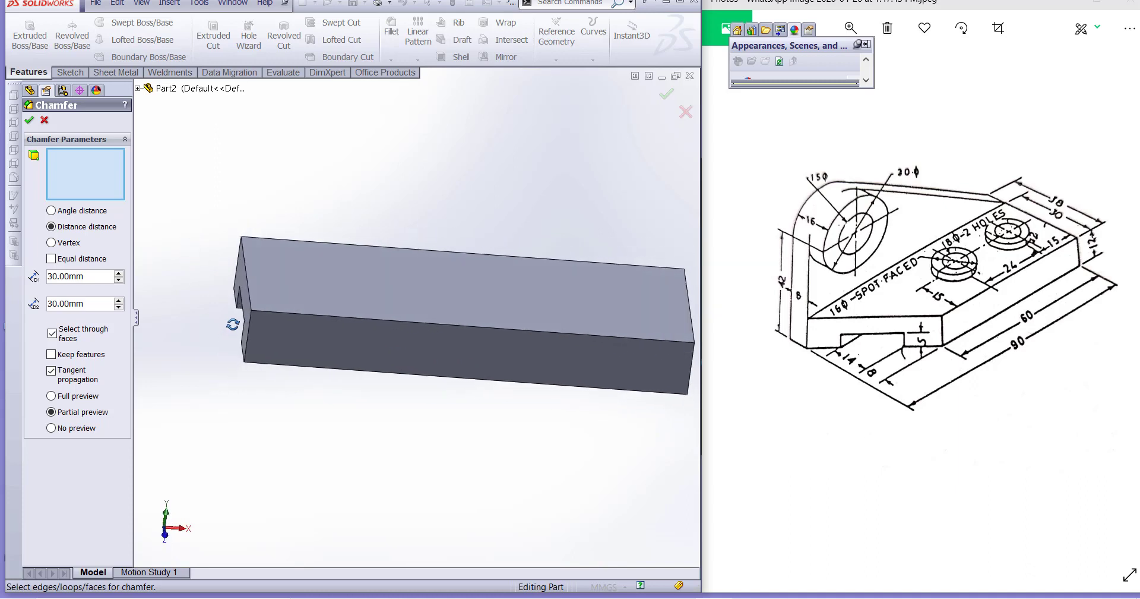
left_click(244, 344)
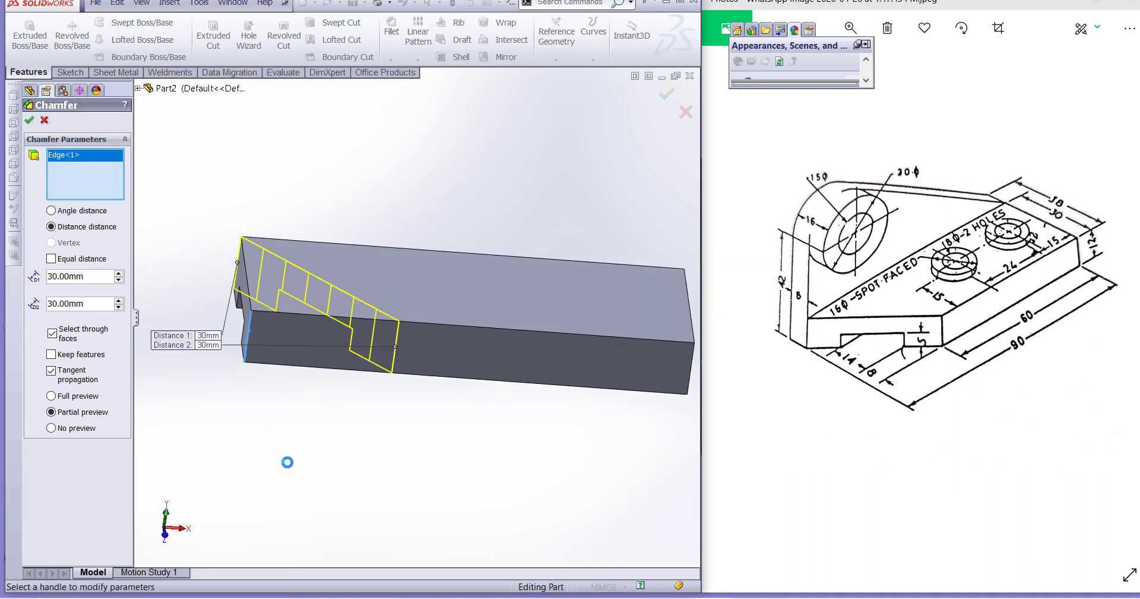
left_click(33, 123)
Create a reference plane offset 30 mm from the base's long front side face, flipped towards the rear face
middle_click_drag(410, 285, 356, 321)
scroll(410, 309, "up", 2)
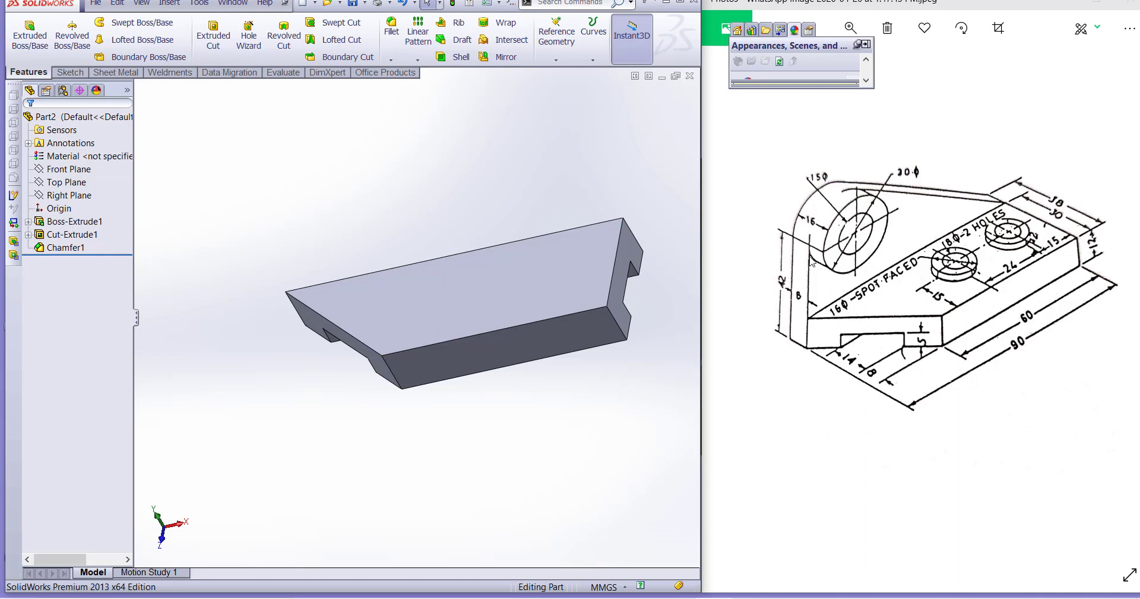
right_click(458, 173)
left_click(522, 306)
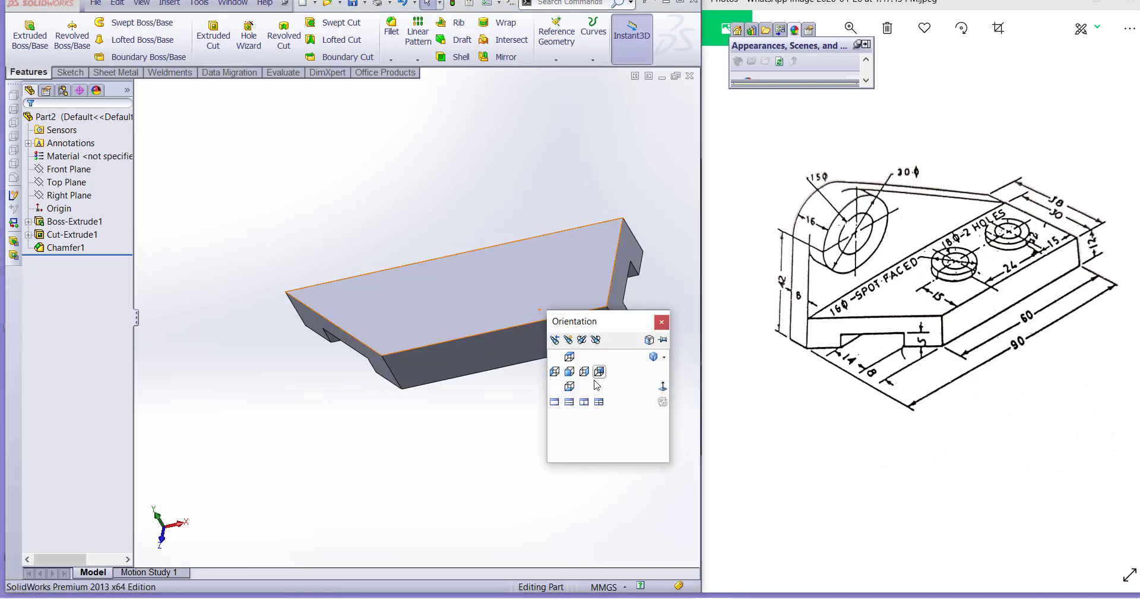
left_click(570, 374)
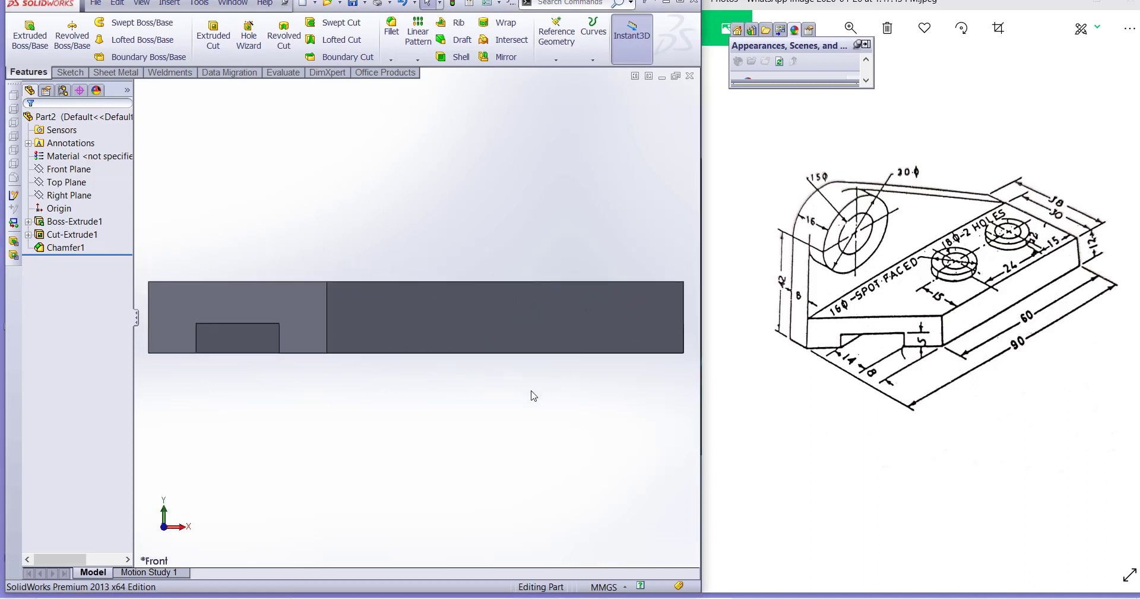
scroll(533, 396, "up", 2)
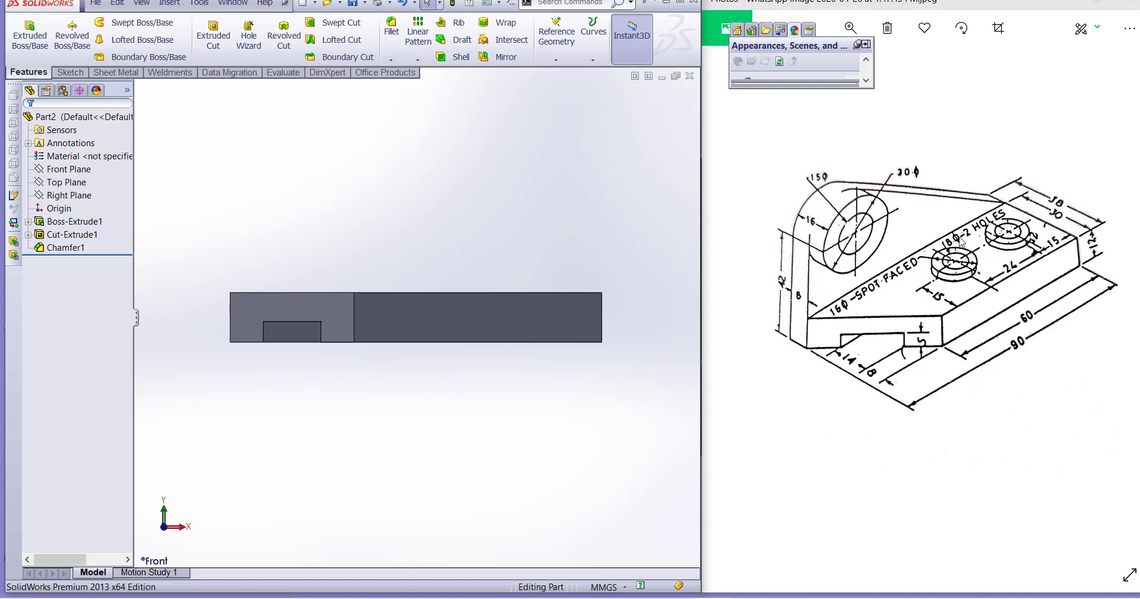
left_click(473, 315)
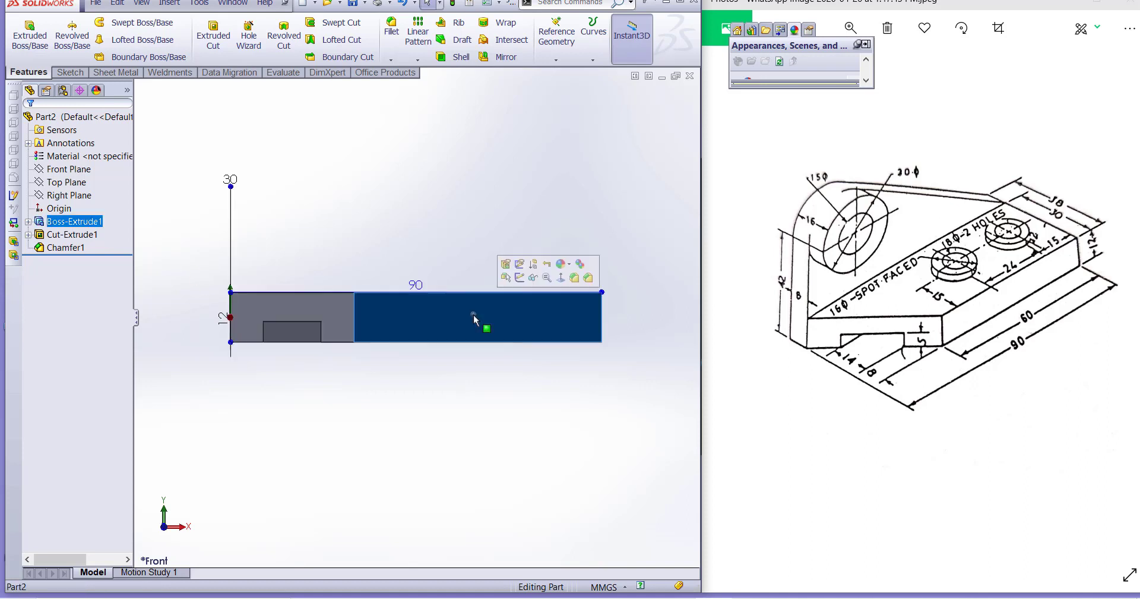
left_click(557, 58)
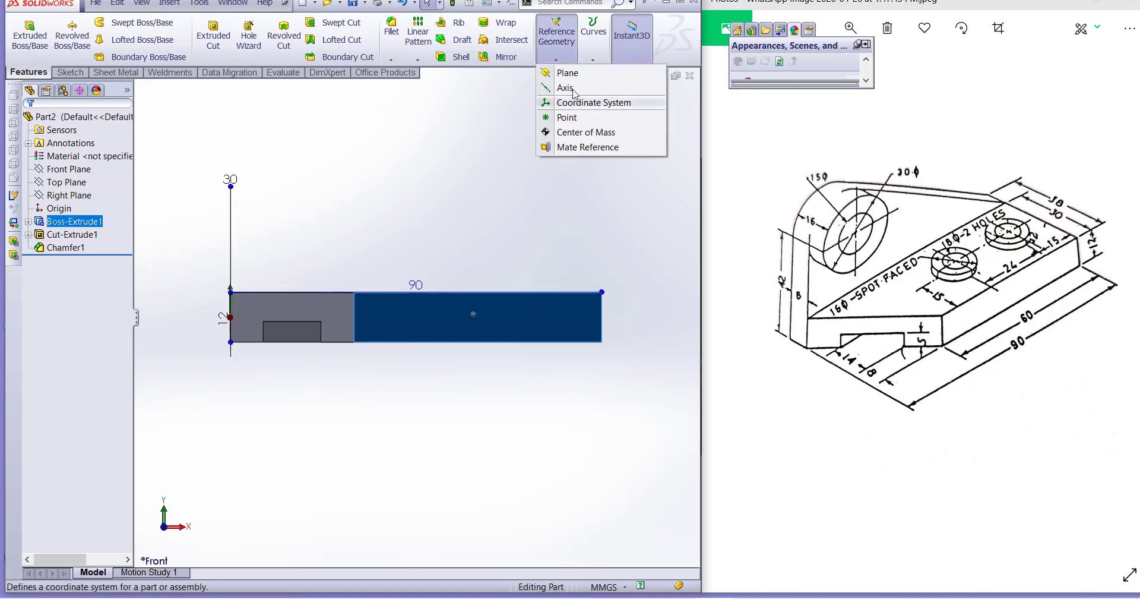
left_click(567, 73)
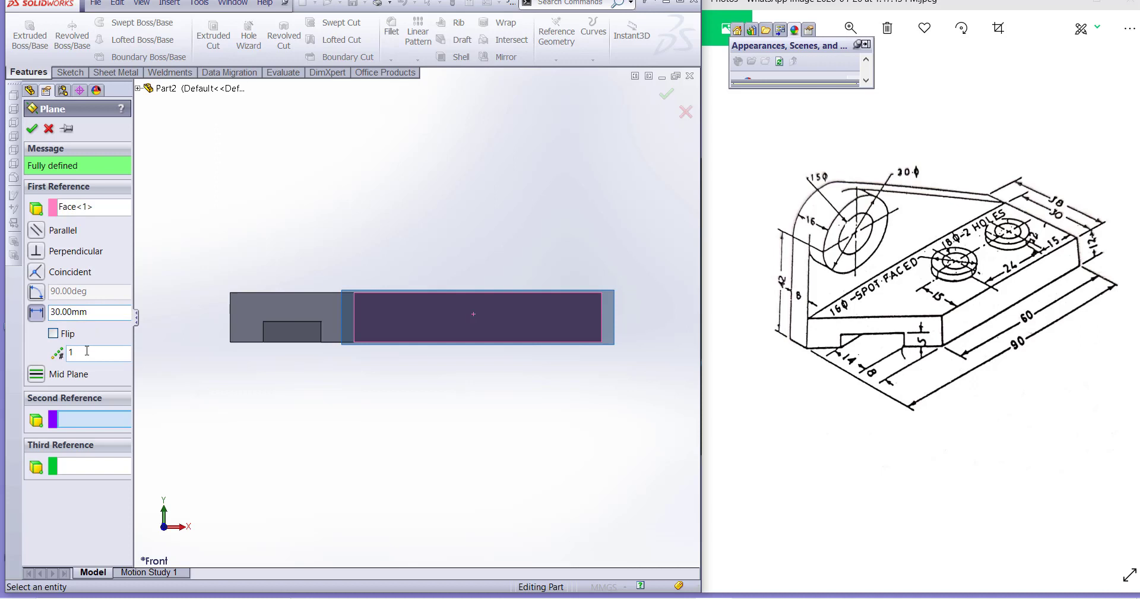
left_click(53, 333)
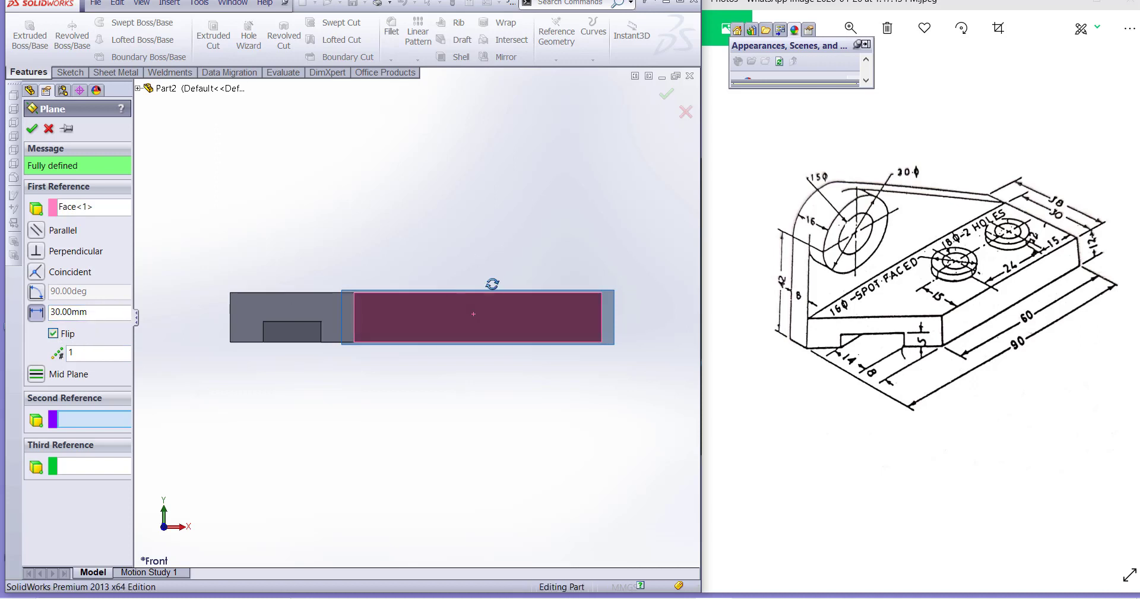
middle_click_drag(492, 284, 468, 244)
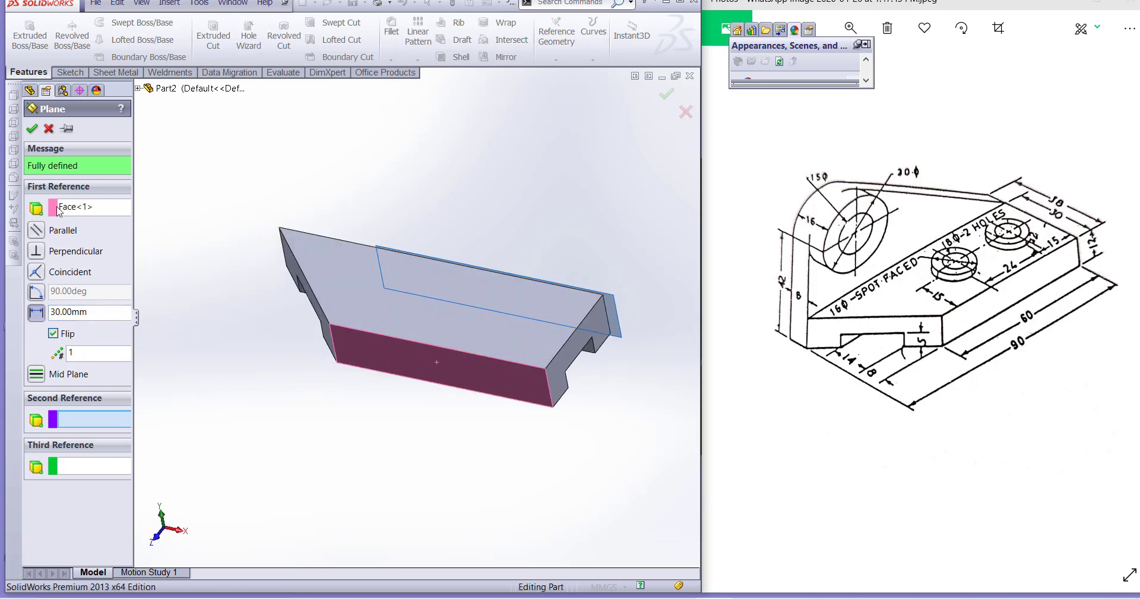
left_click(33, 130)
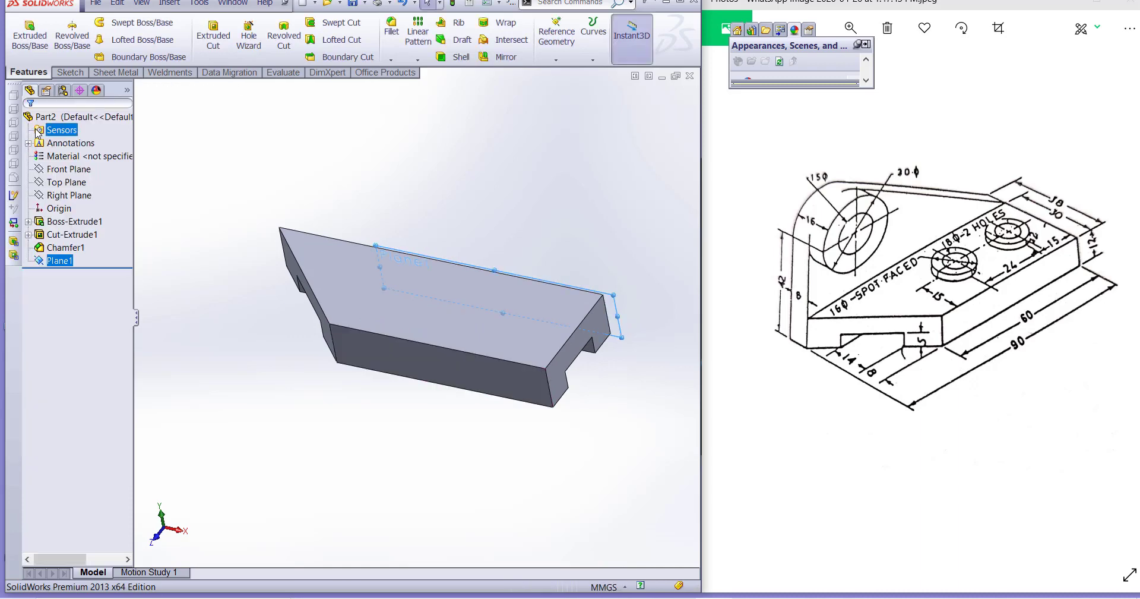
On the new rear plane, sketch a closed triangle spanning the base's two lower corners, with its left side about 66 mm long
right_click(64, 264)
left_click(116, 248)
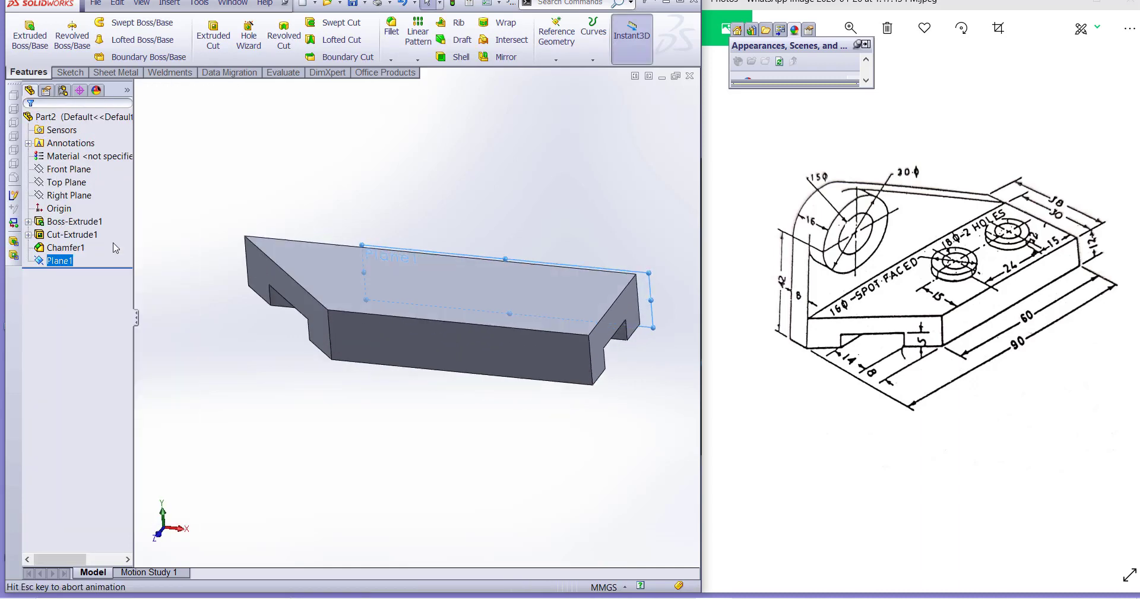
left_click(69, 72)
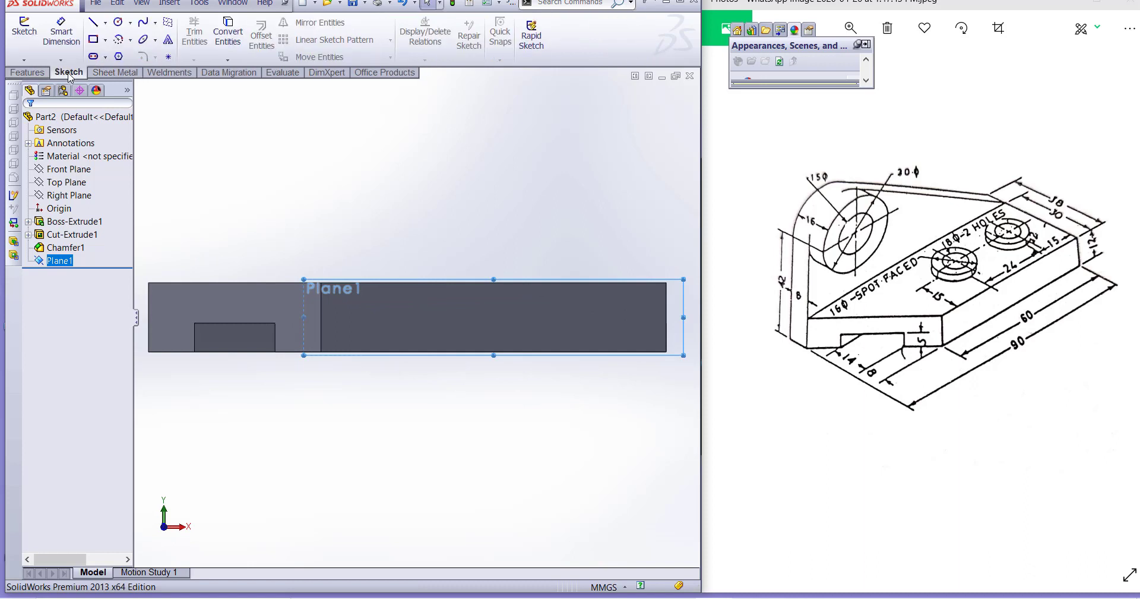
left_click(93, 29)
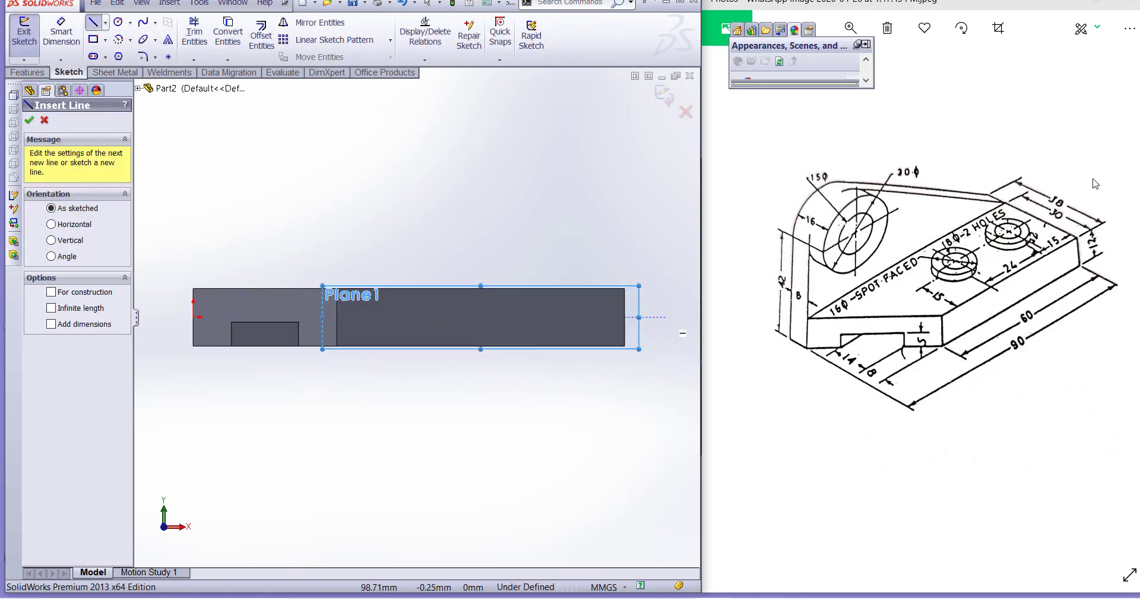
left_click(625, 346)
scroll(633, 244, "down", 2)
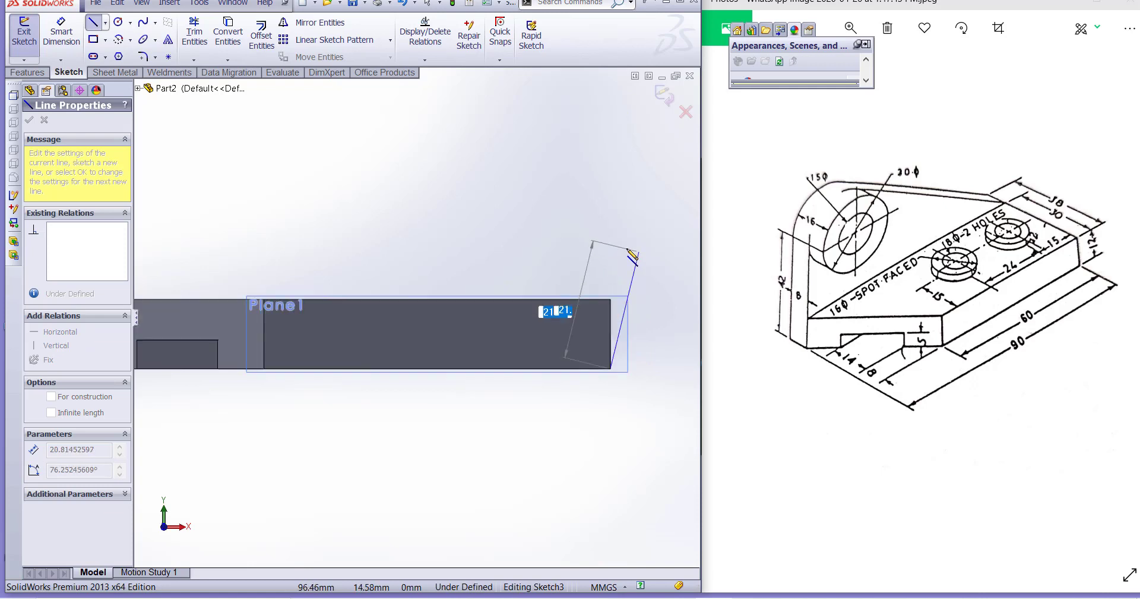
scroll(605, 294, "up", 2)
scroll(410, 297, "up", 2)
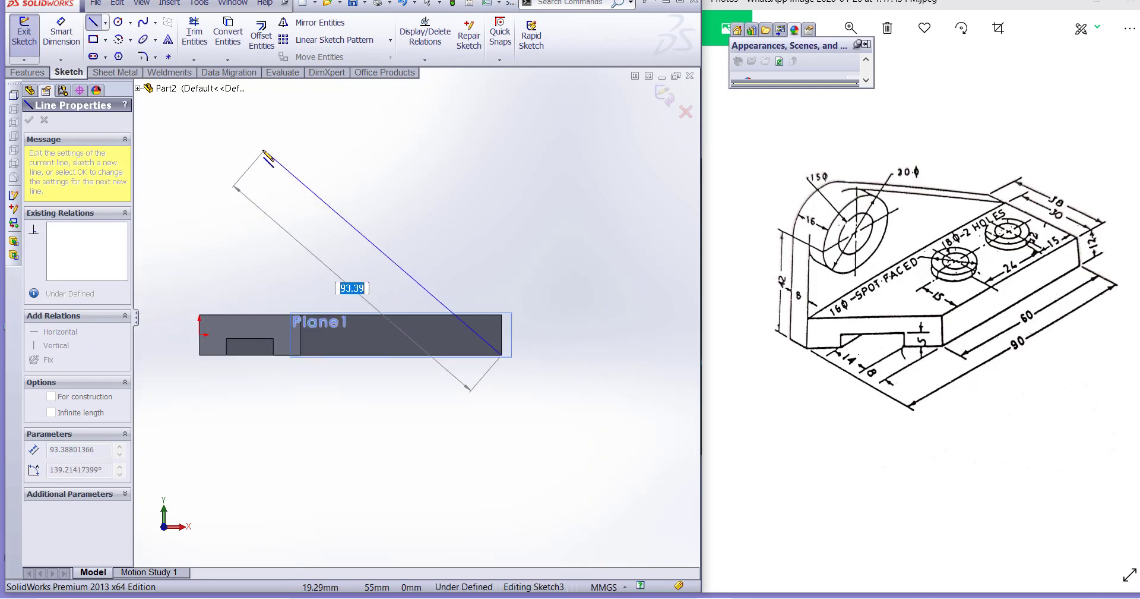
left_click(252, 138)
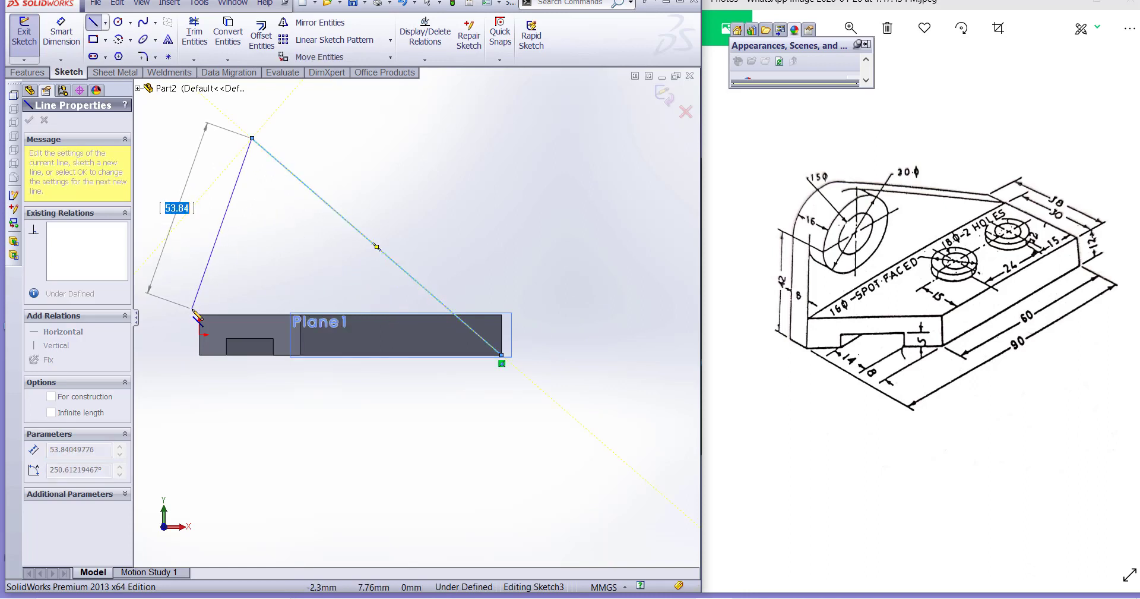
left_click(200, 355)
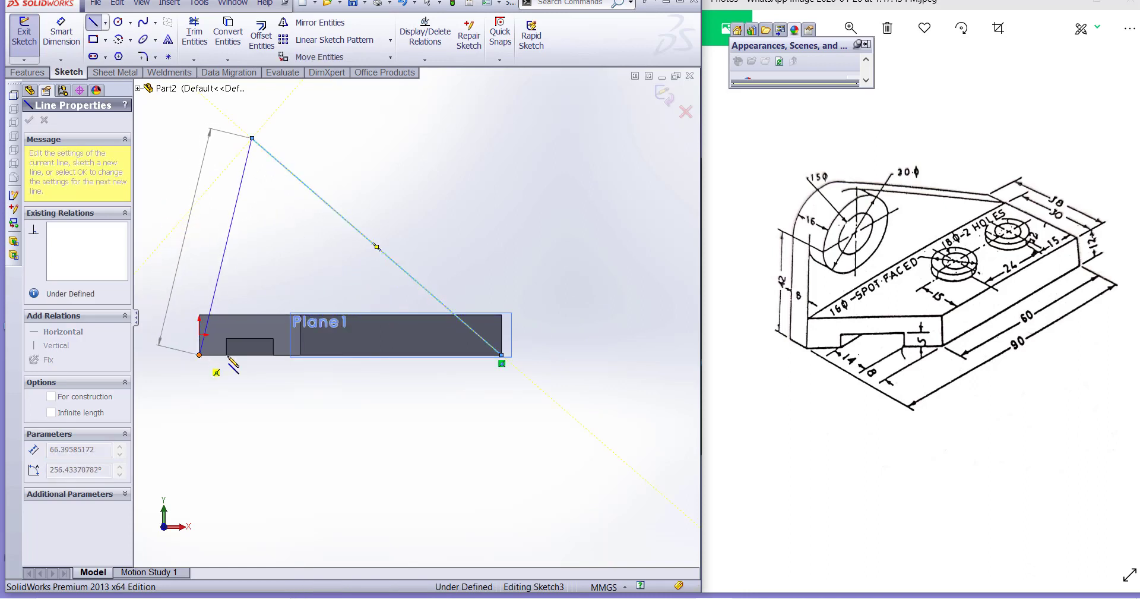
left_click(501, 356)
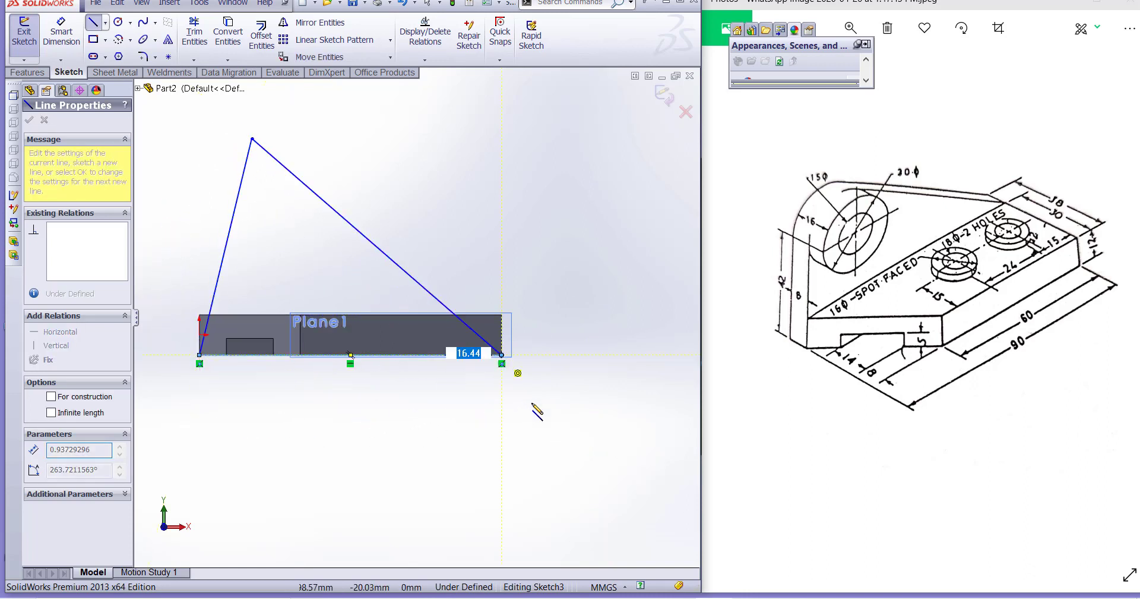
key("Escape")
Round the triangle's apex with a 15 mm radius sketch fillet
scroll(509, 389, "up", 2)
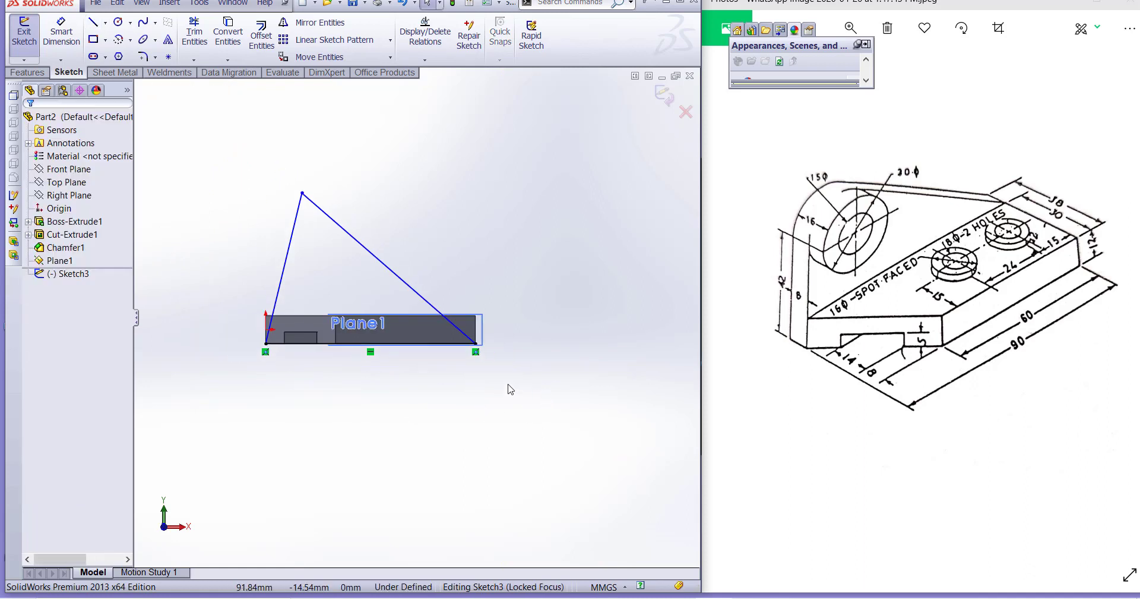
scroll(255, 265, "down", 1)
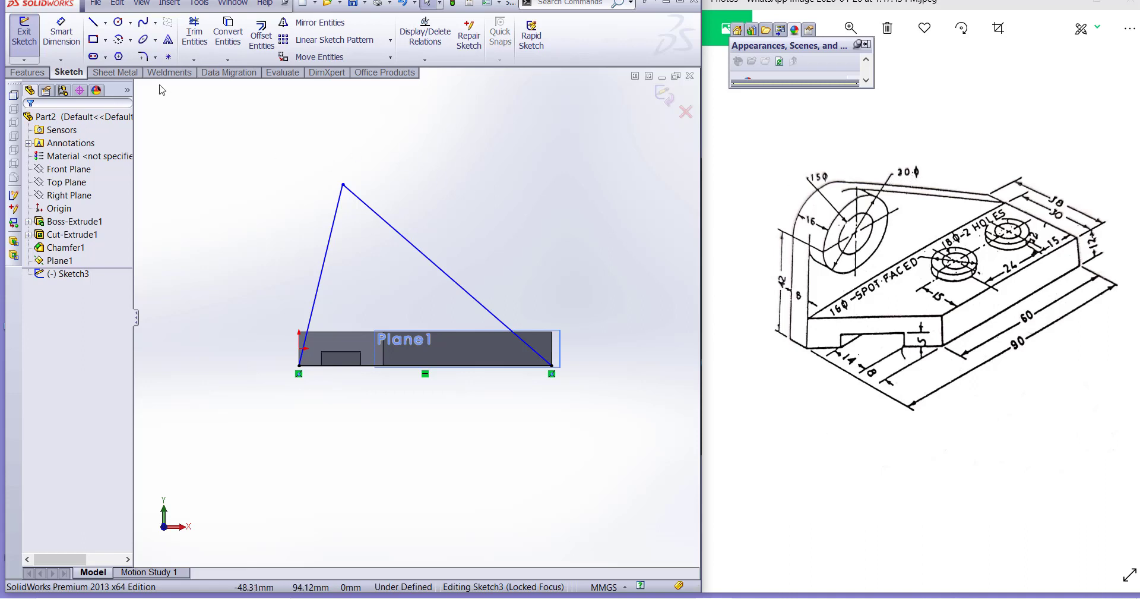
left_click(143, 56)
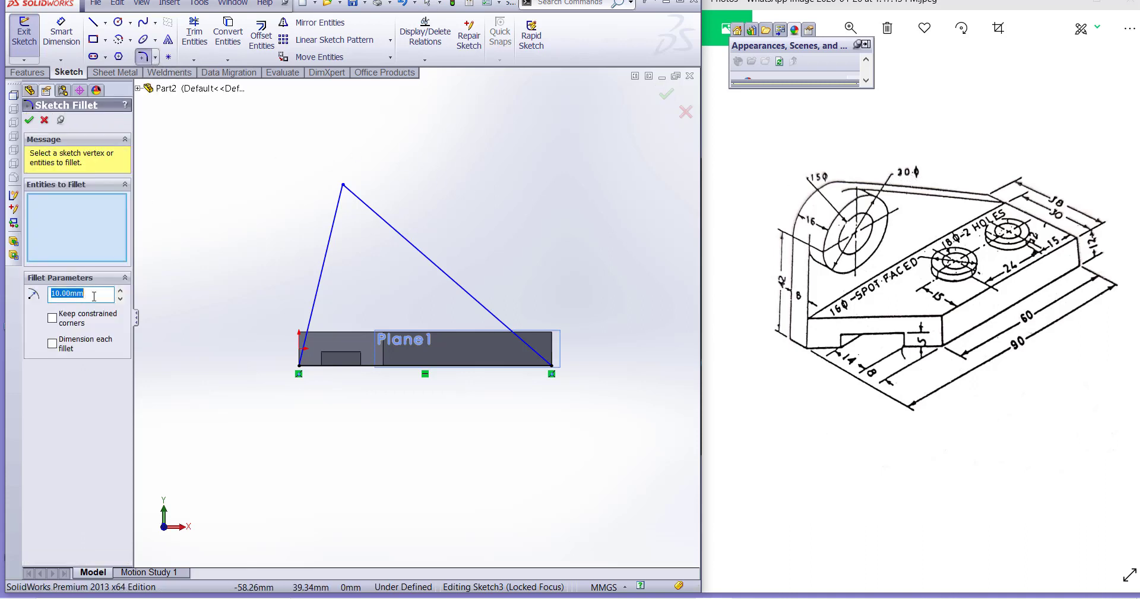
type("15")
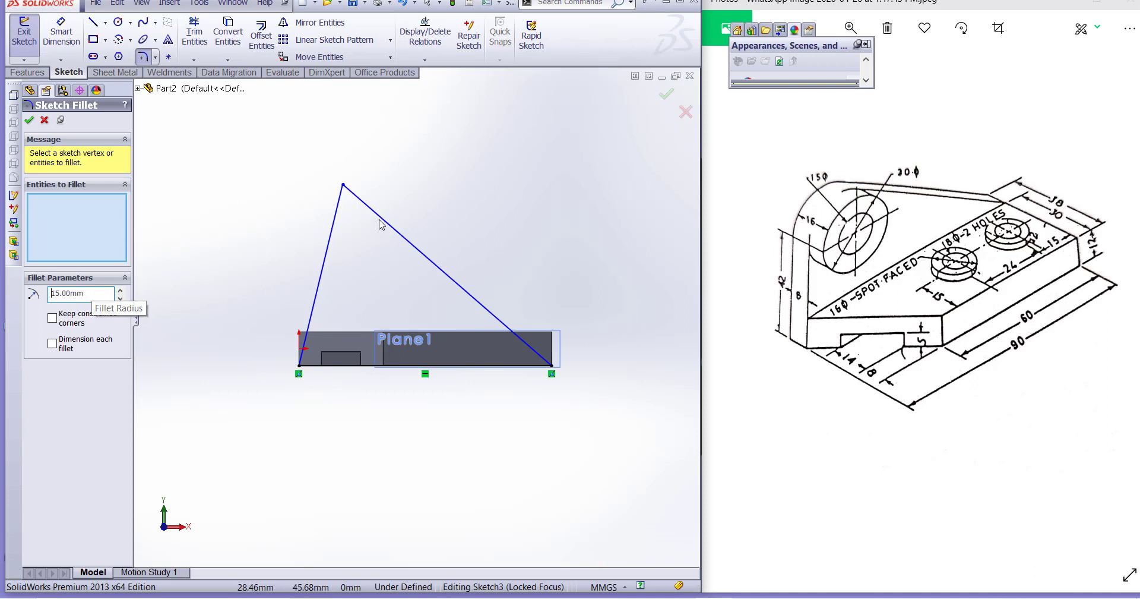
left_click(328, 248)
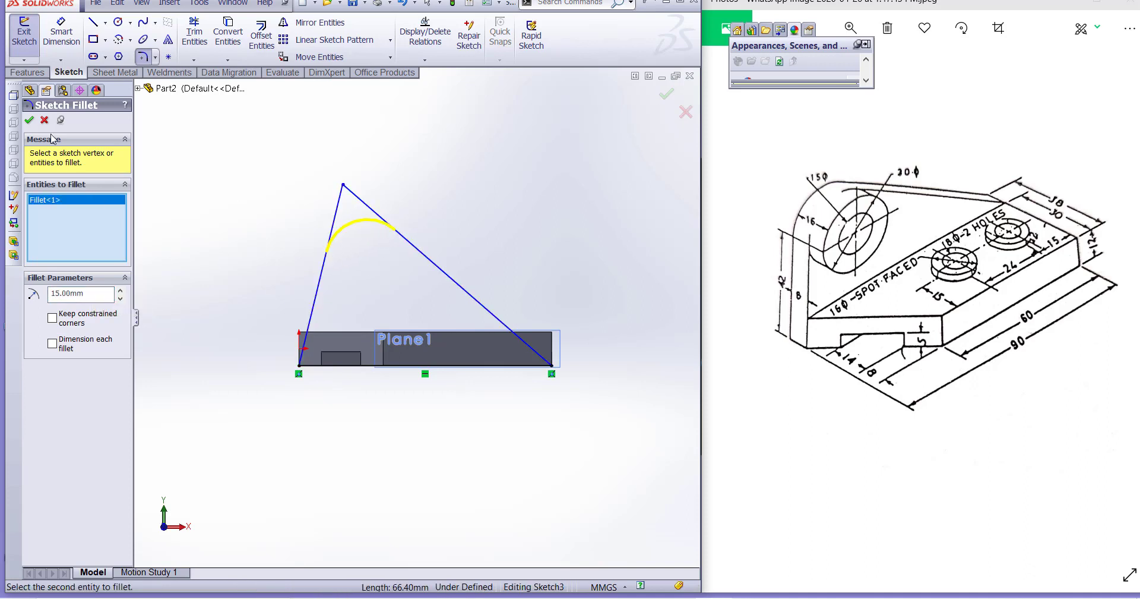
left_click(29, 121)
left_click(28, 121)
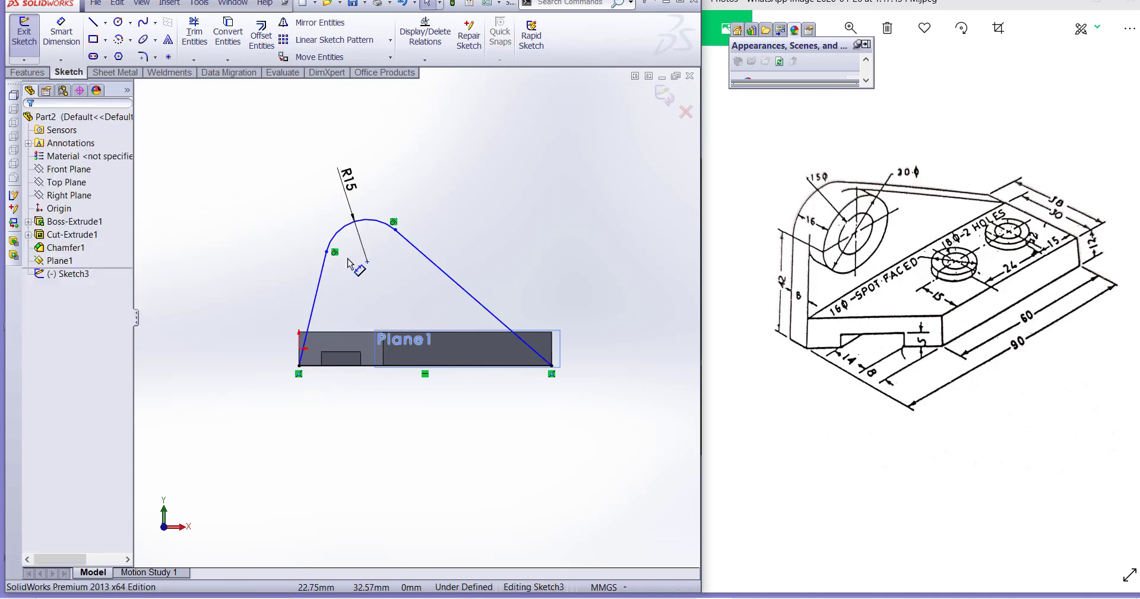
Add a Vertical relation to the profile's slanted left line
left_click(321, 289)
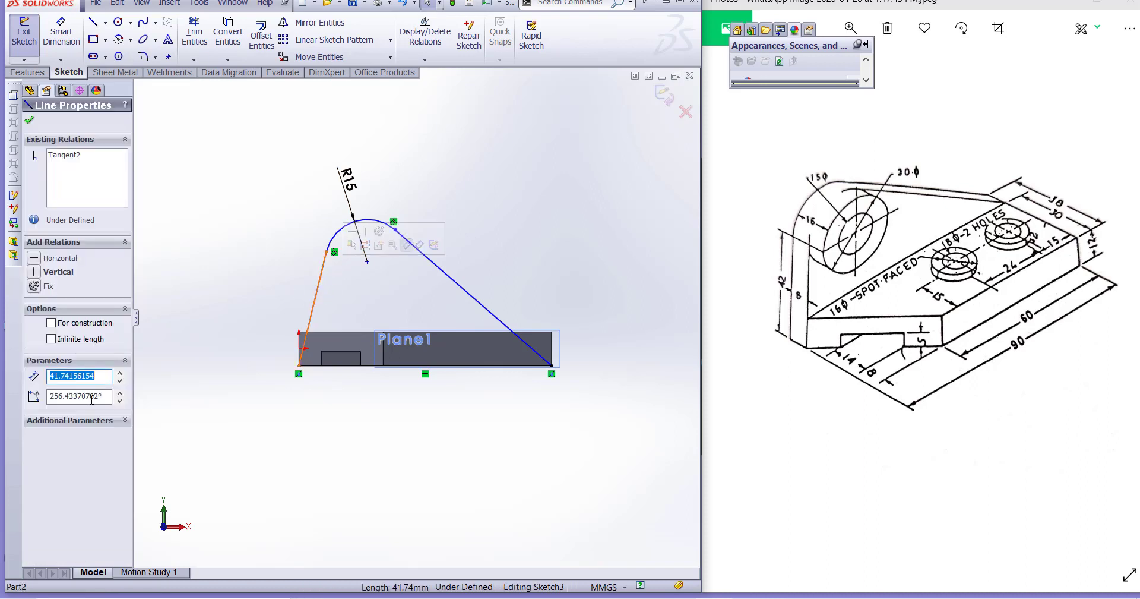
left_click(34, 272)
left_click(571, 205)
Dimension the rounded top's arc centre 42 mm above the profile's bottom line
scroll(572, 246, "up", 2)
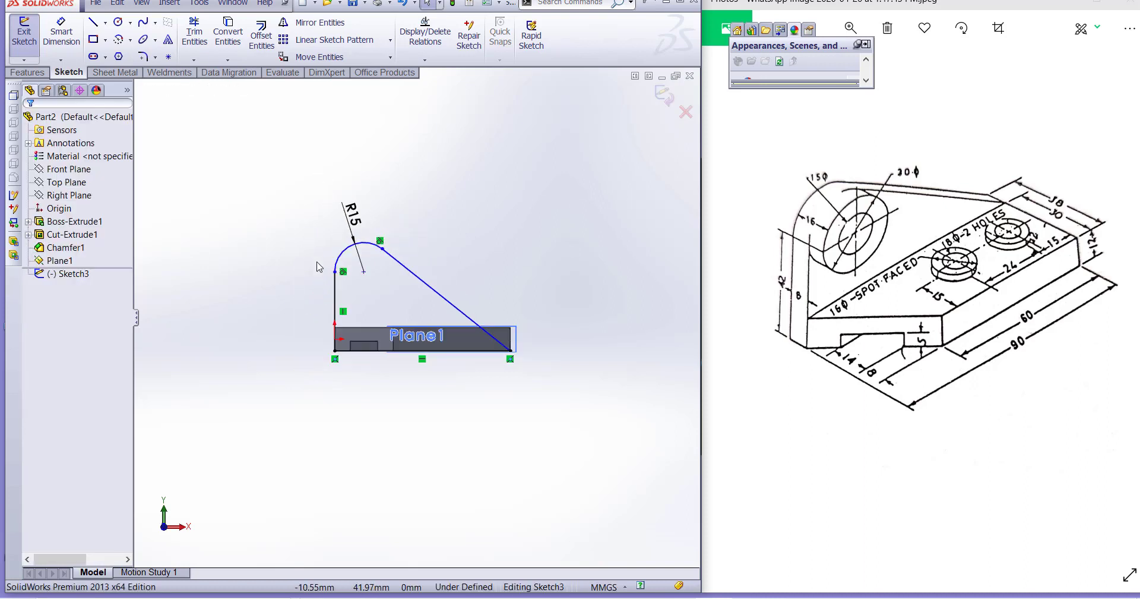
scroll(300, 268, "down", 1)
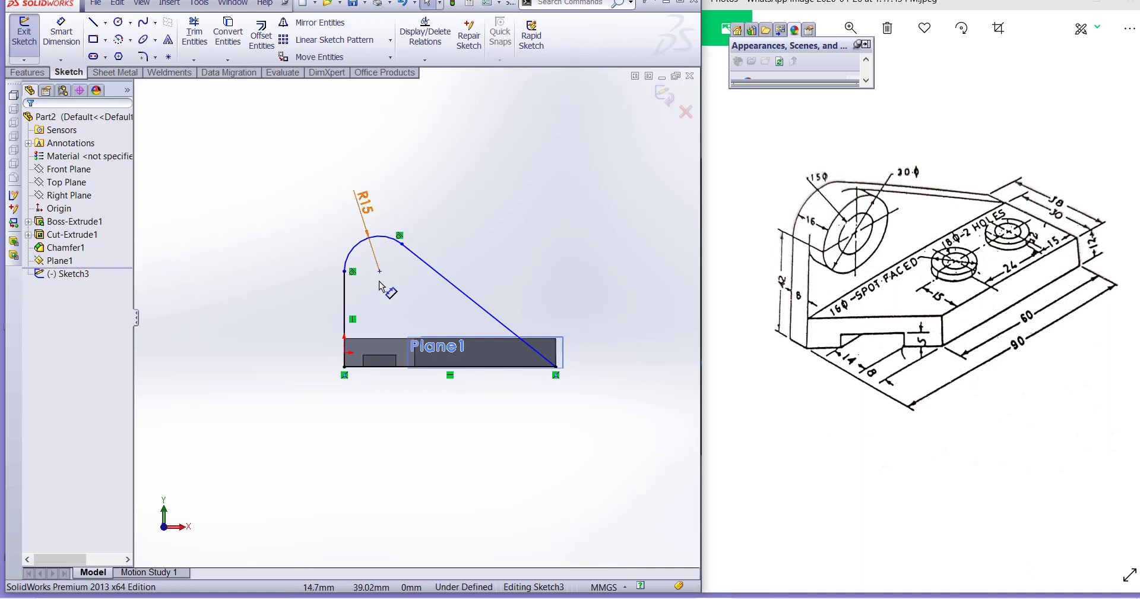
left_click(70, 38)
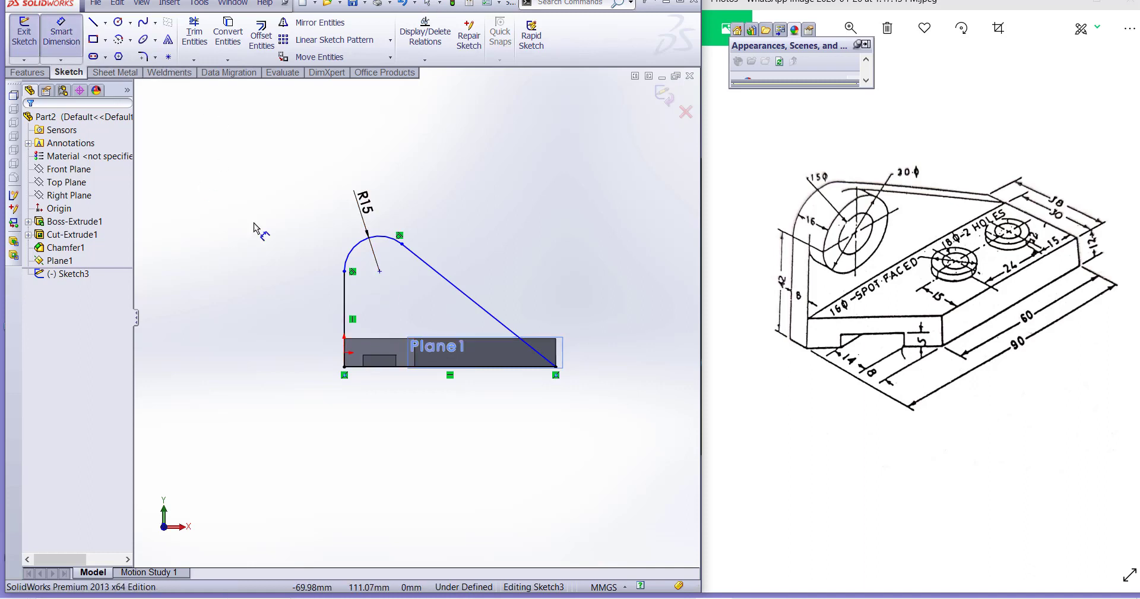
left_click(381, 271)
left_click(374, 368)
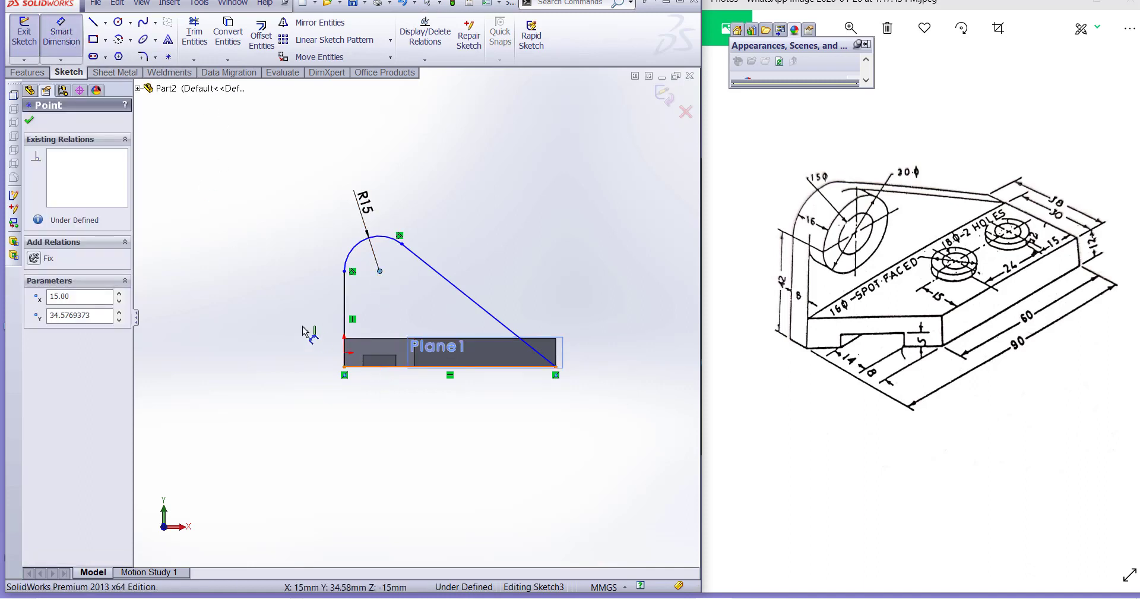
left_click(285, 318)
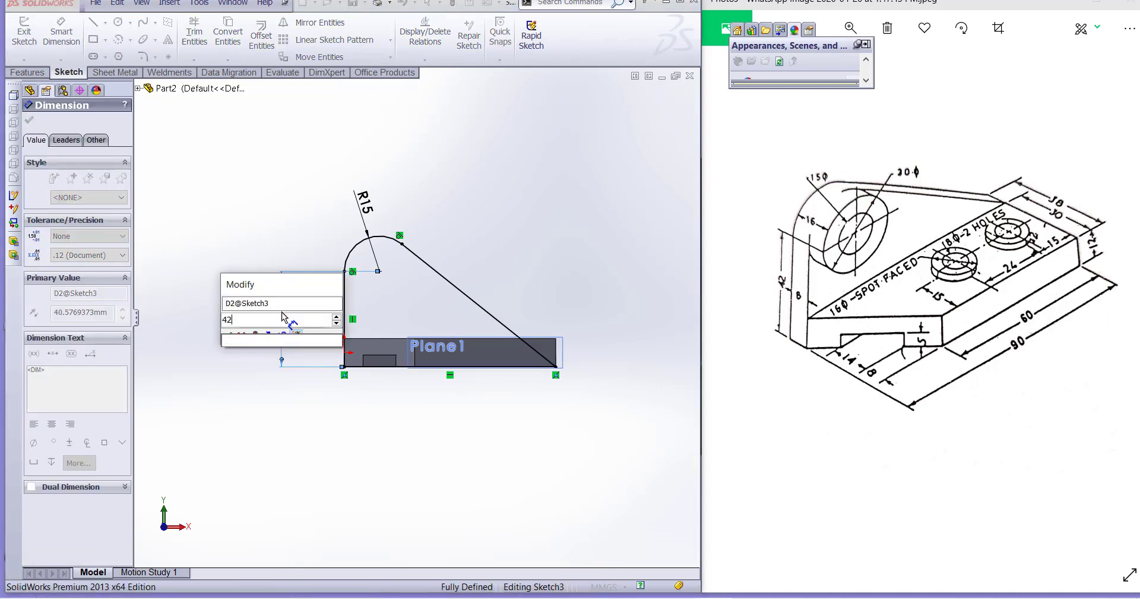
type("42")
key("Return")
scroll(562, 291, "up", 2)
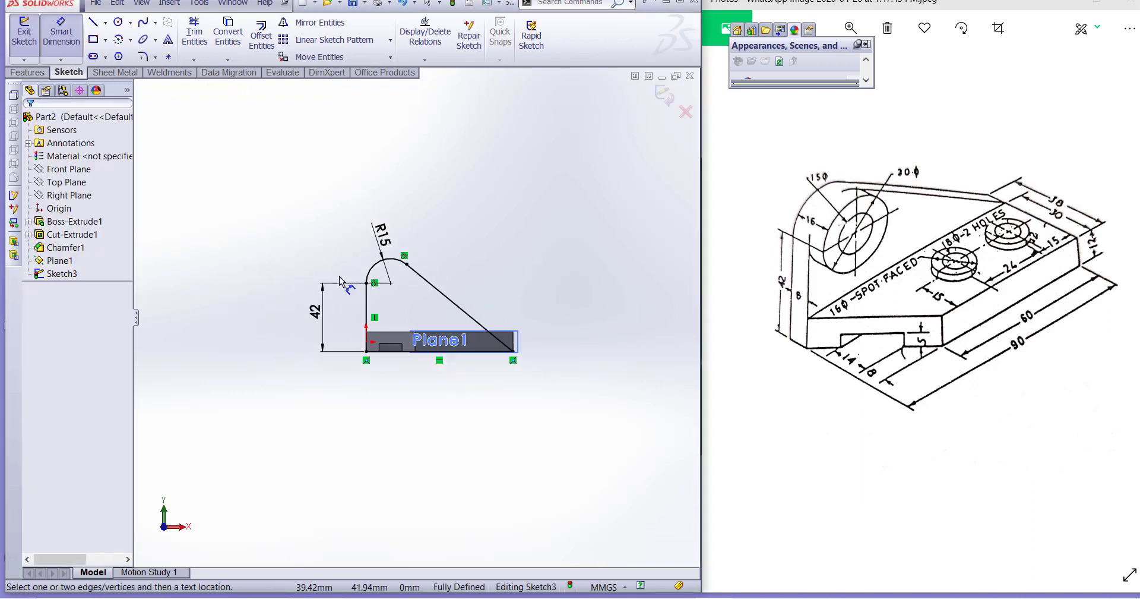
scroll(342, 276, "down", 2)
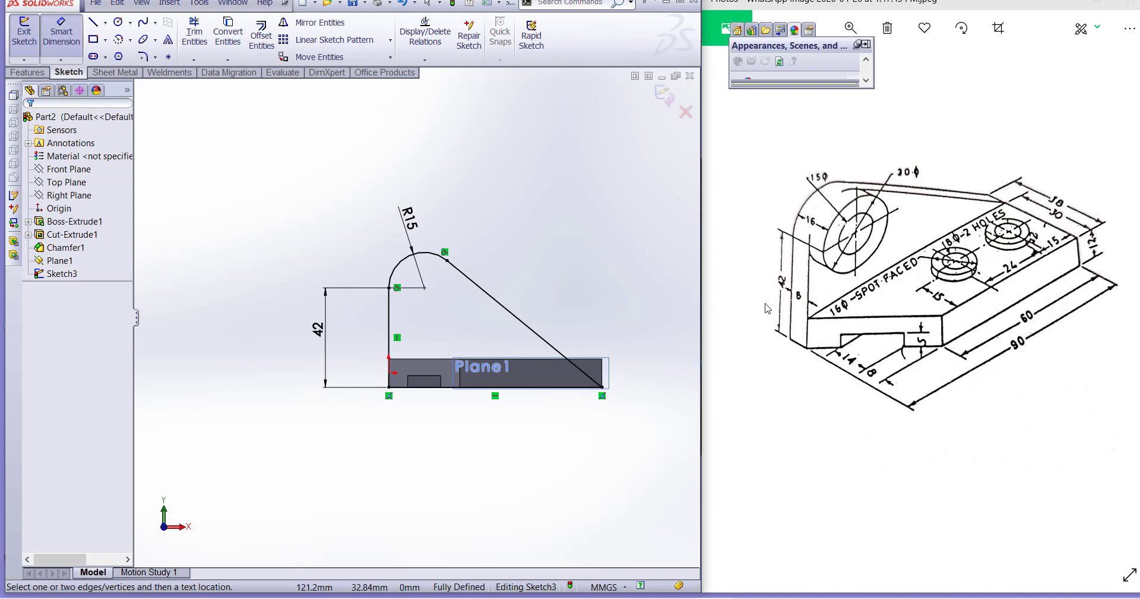
Extrude the rounded profile as an 8 mm blind boss in the reversed direction, away from the base, with Merge result off
mouse_move(509, 272)
middle_mouse_down()
mouse_move(542, 306)
mouse_move(628, 328)
mouse_move(634, 356)
mouse_move(454, 271)
middle_mouse_up()
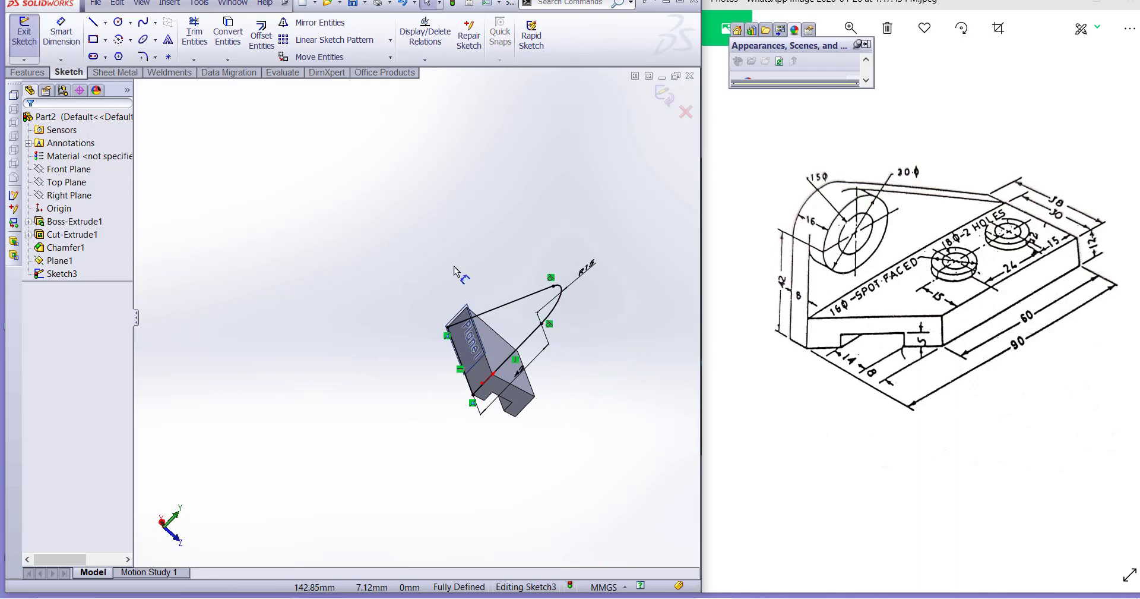
left_click(27, 72)
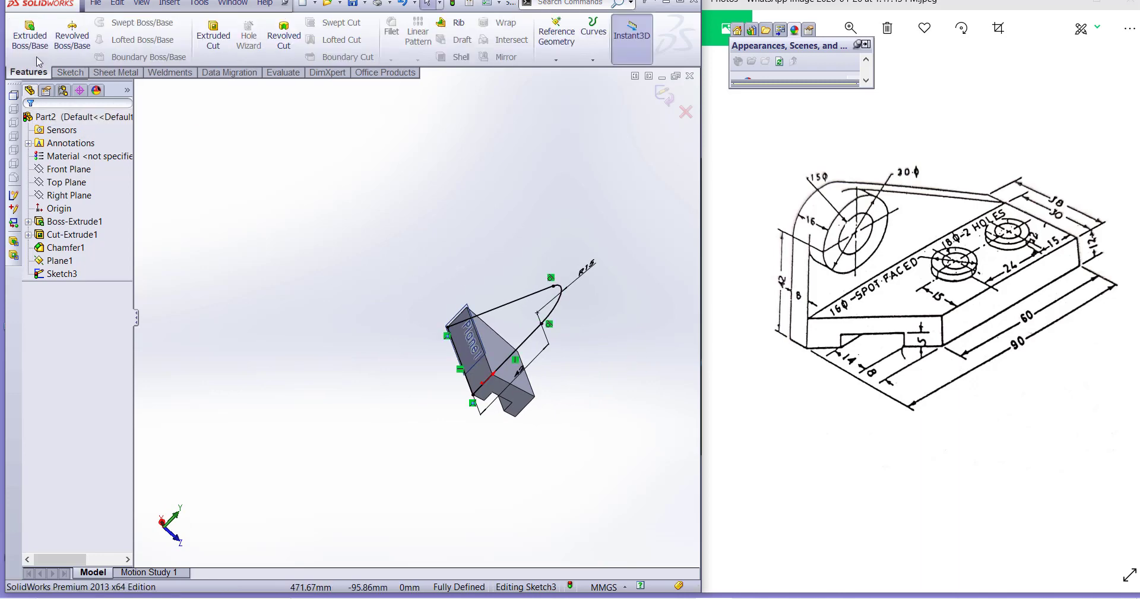
left_click(33, 47)
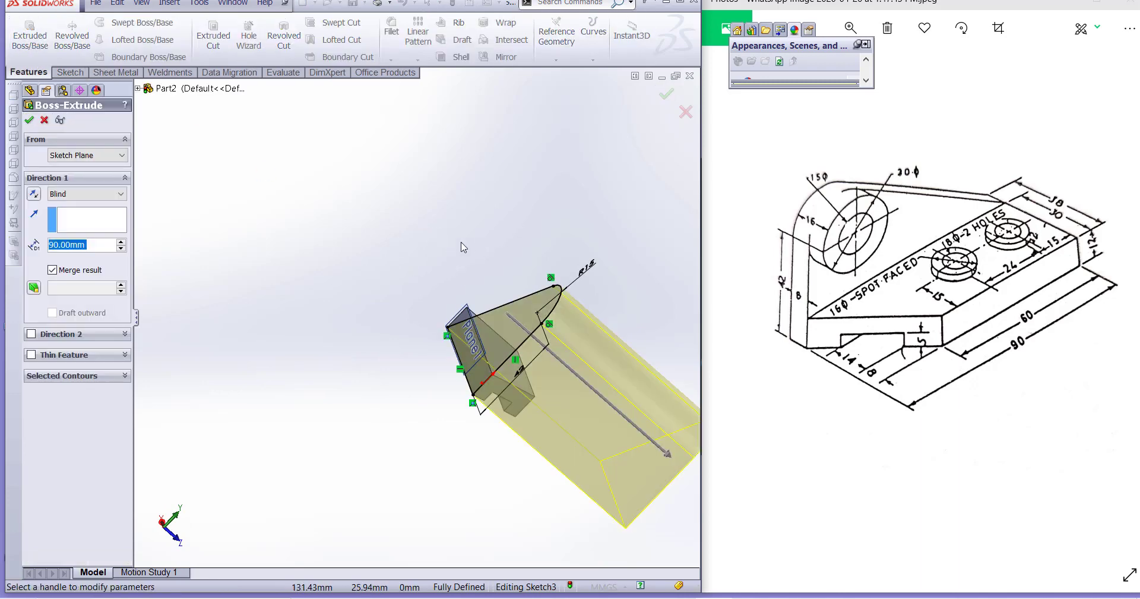
mouse_move(461, 247)
middle_mouse_down()
mouse_move(423, 215)
mouse_move(439, 217)
middle_mouse_up()
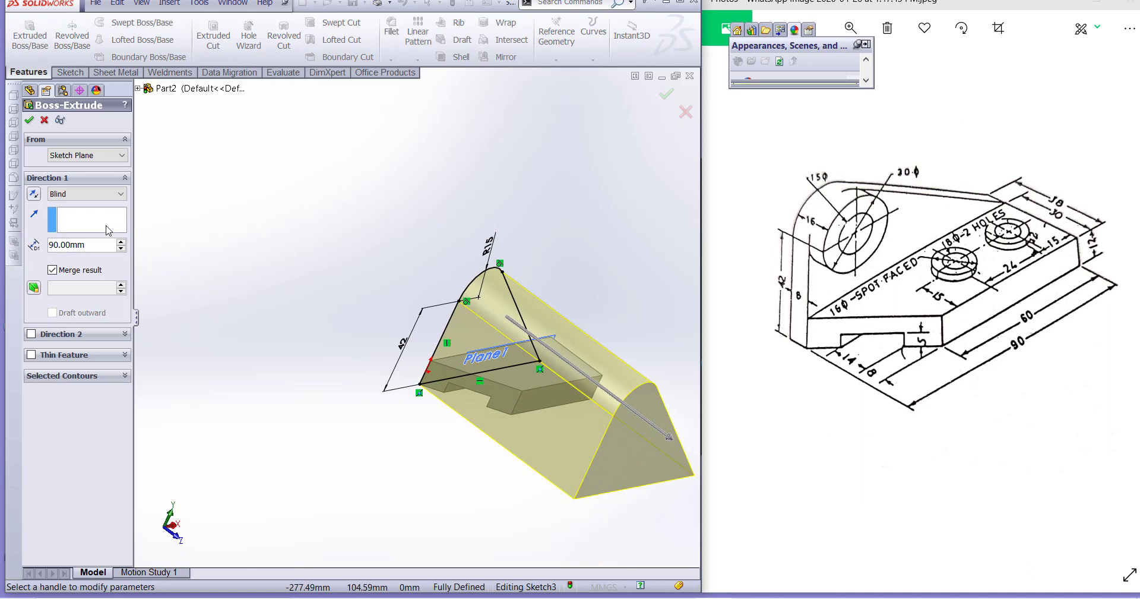
left_click(35, 194)
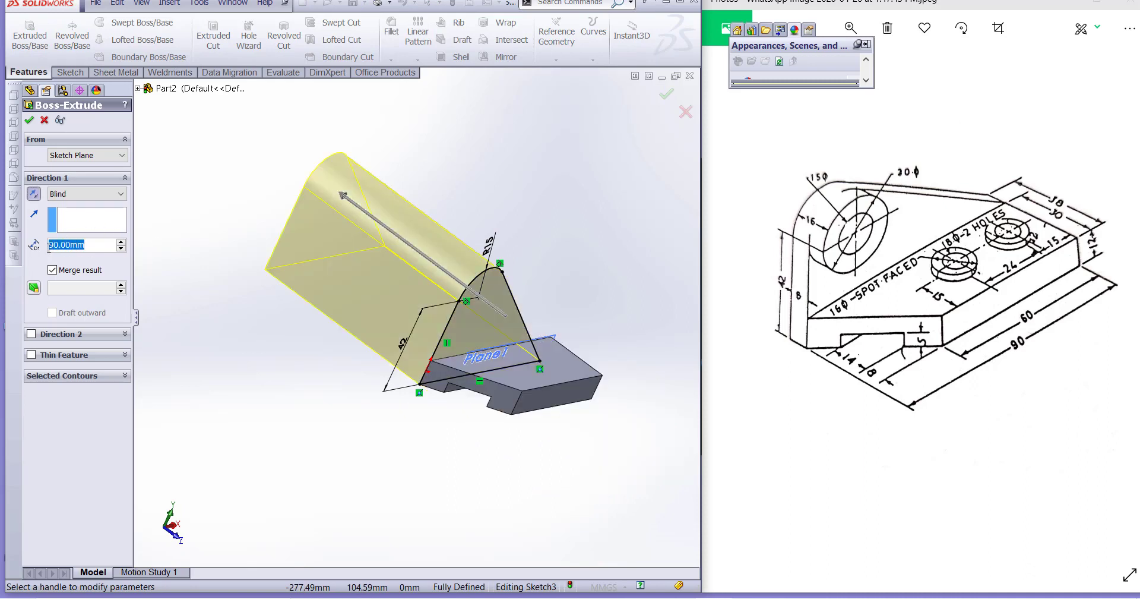
type("8")
key("Return")
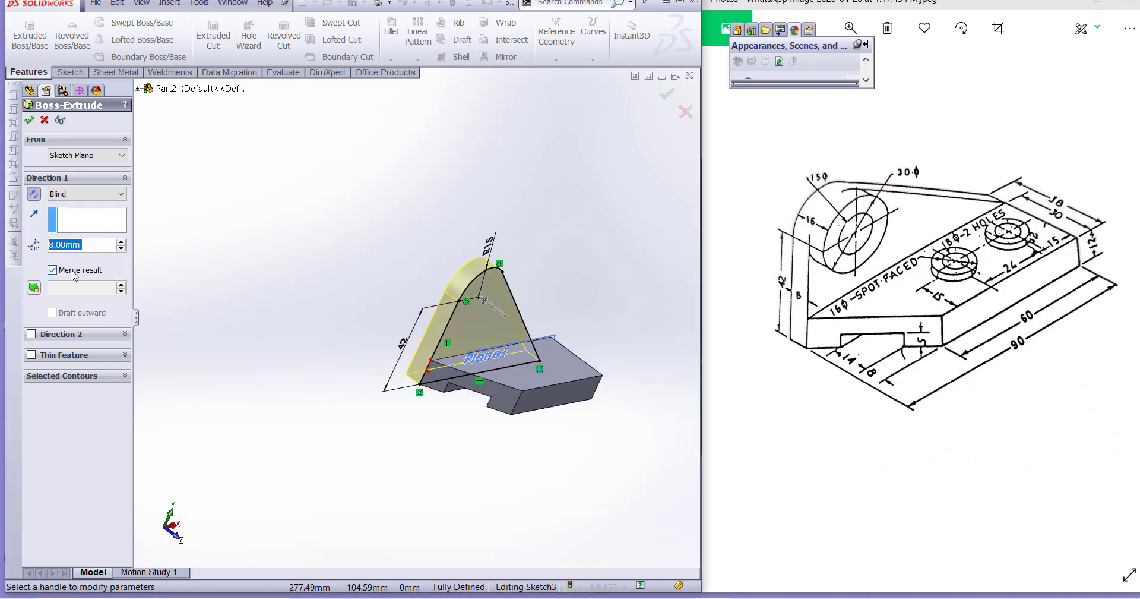
left_click(72, 271)
mouse_move(449, 258)
middle_mouse_down()
mouse_move(407, 244)
mouse_move(429, 265)
middle_mouse_up()
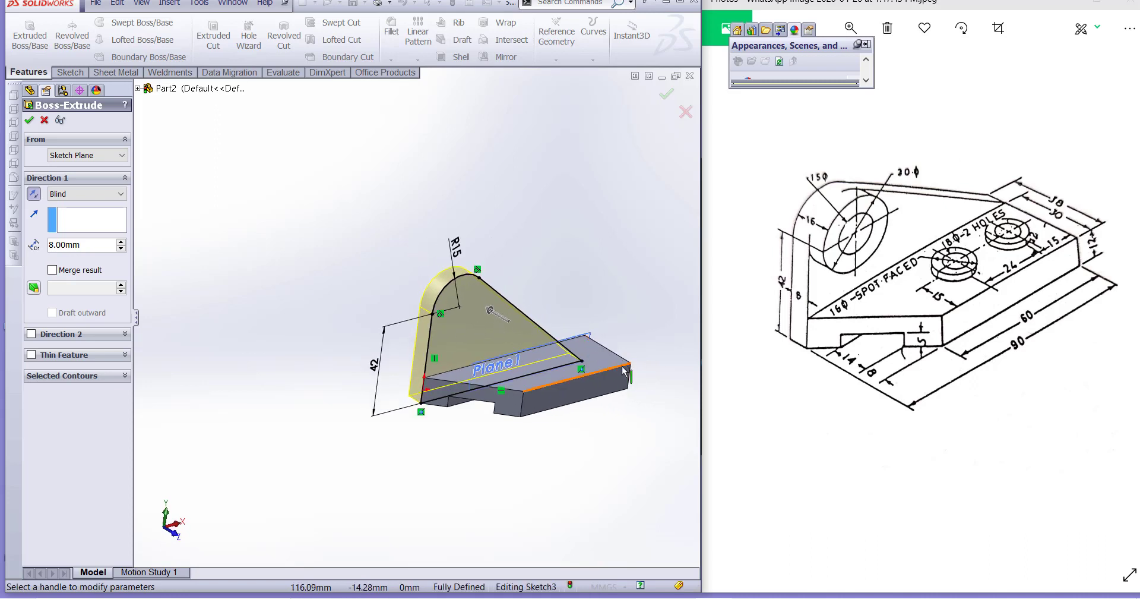
left_click(29, 119)
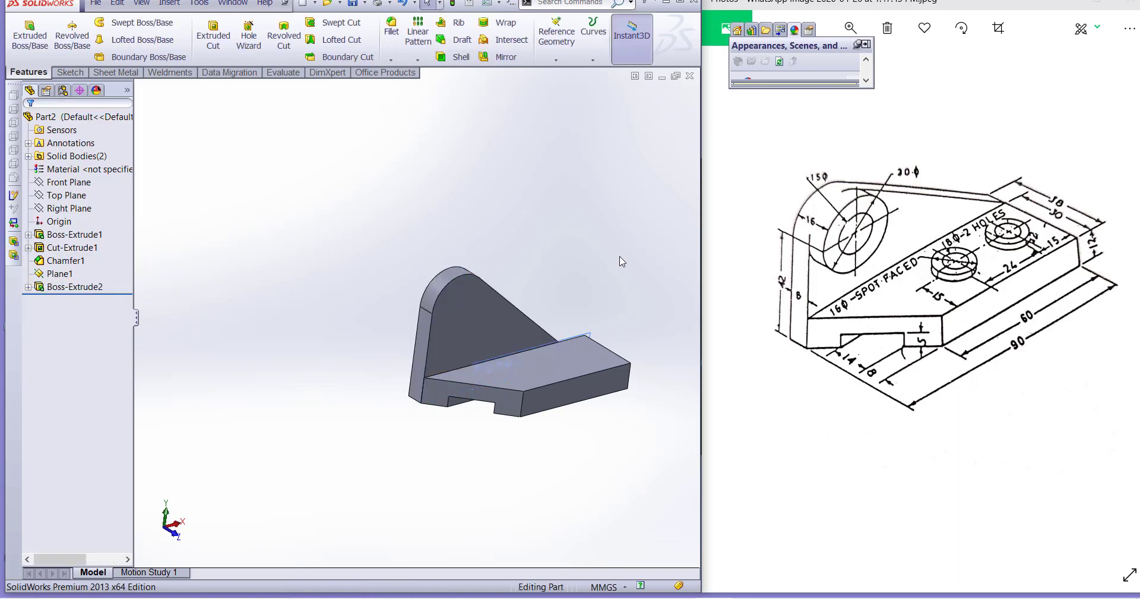
Examine the upright plate and its junction with the base from several directions, including the isometric view
mouse_move(582, 265)
middle_mouse_down()
mouse_move(523, 279)
mouse_move(590, 219)
mouse_move(603, 265)
middle_mouse_up()
scroll(569, 288, "up", 2)
scroll(569, 288, "down", 1)
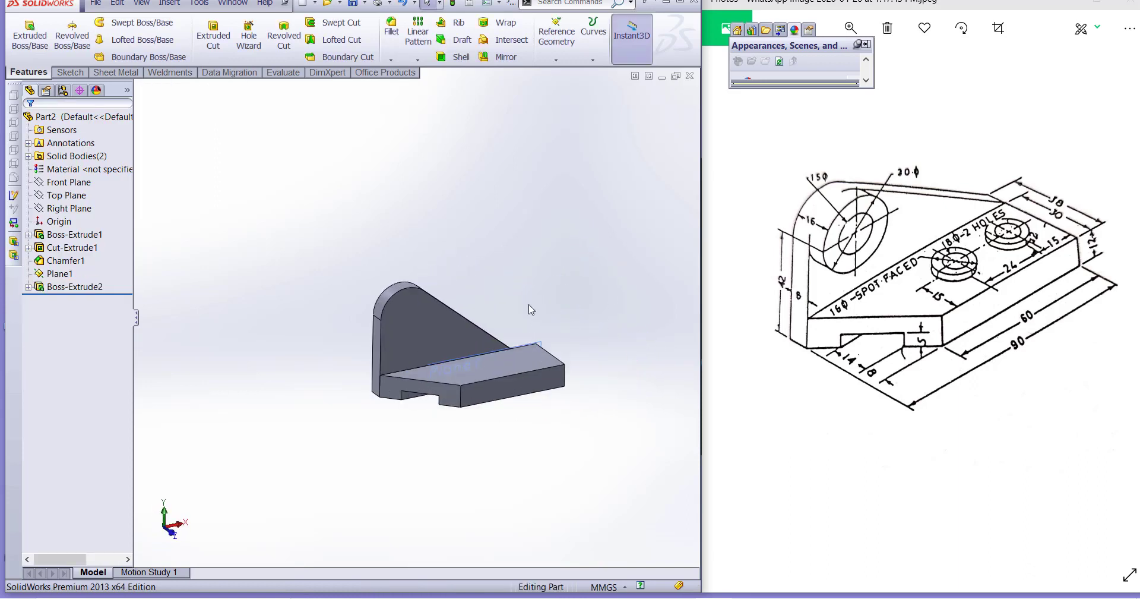
middle_click_drag(542, 321, 502, 326)
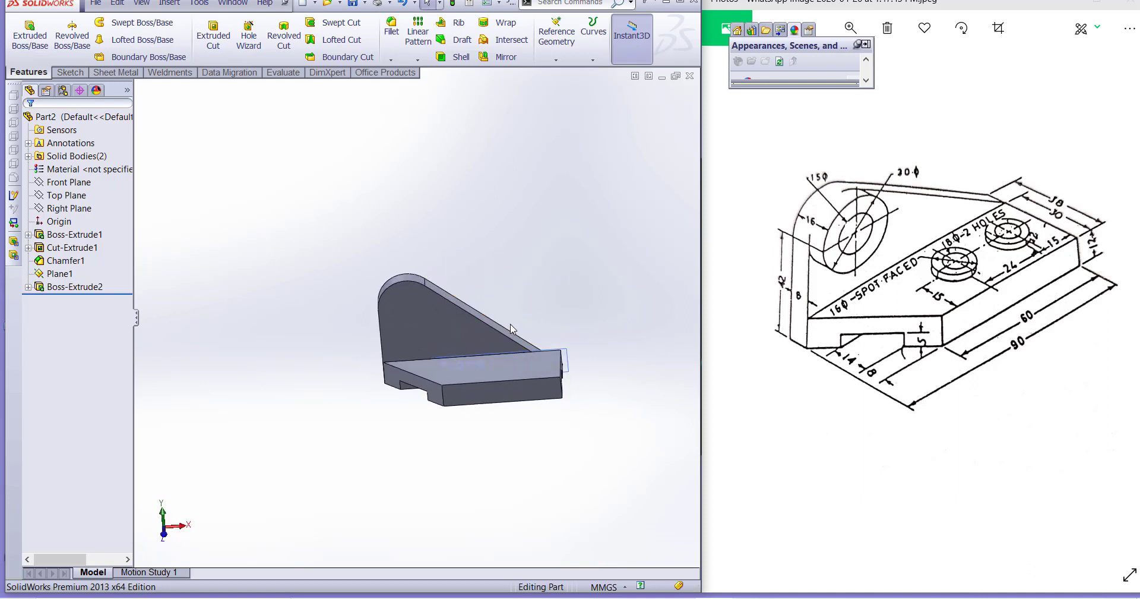
key("space")
left_click(749, 453)
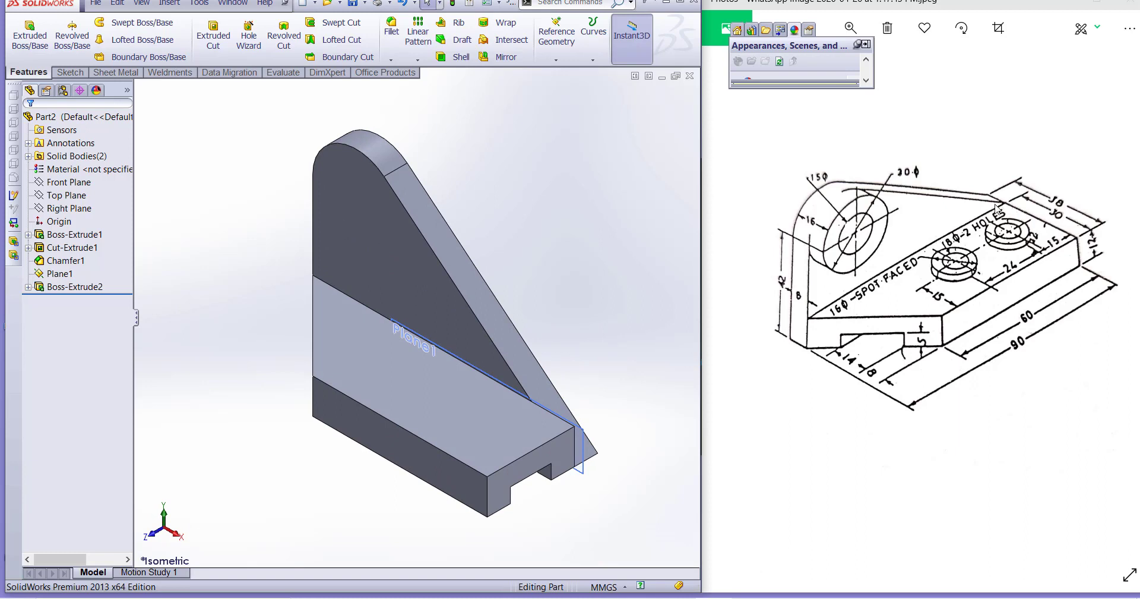
middle_click_drag(208, 433, 247, 343)
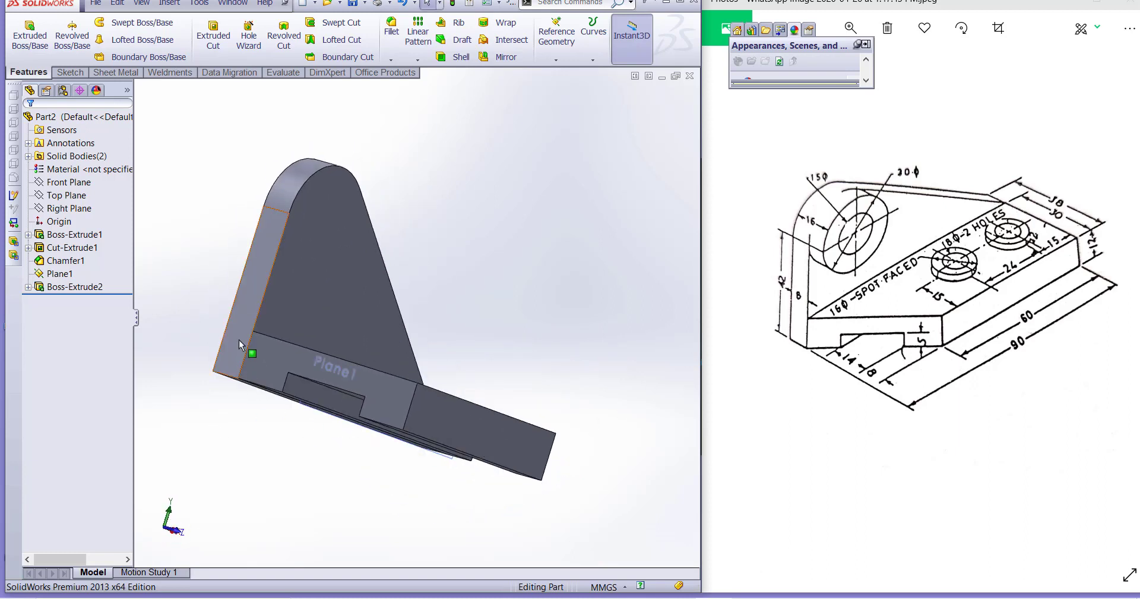
middle_click_drag(498, 362, 399, 394)
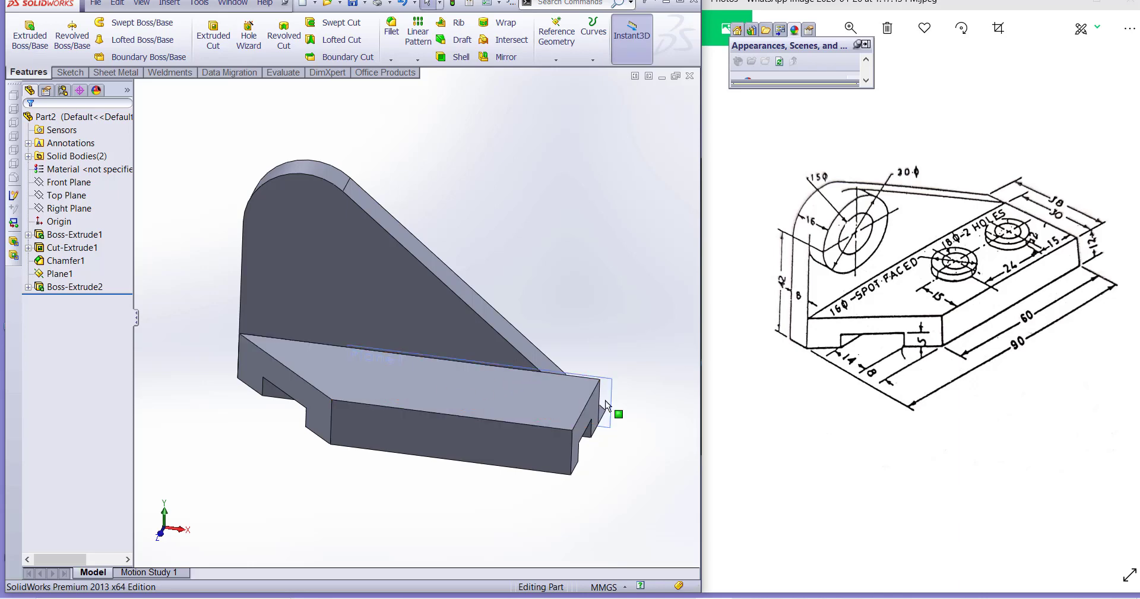
Reopen the upright plate's profile sketch for editing and view it normal to Plane1
left_click(72, 287)
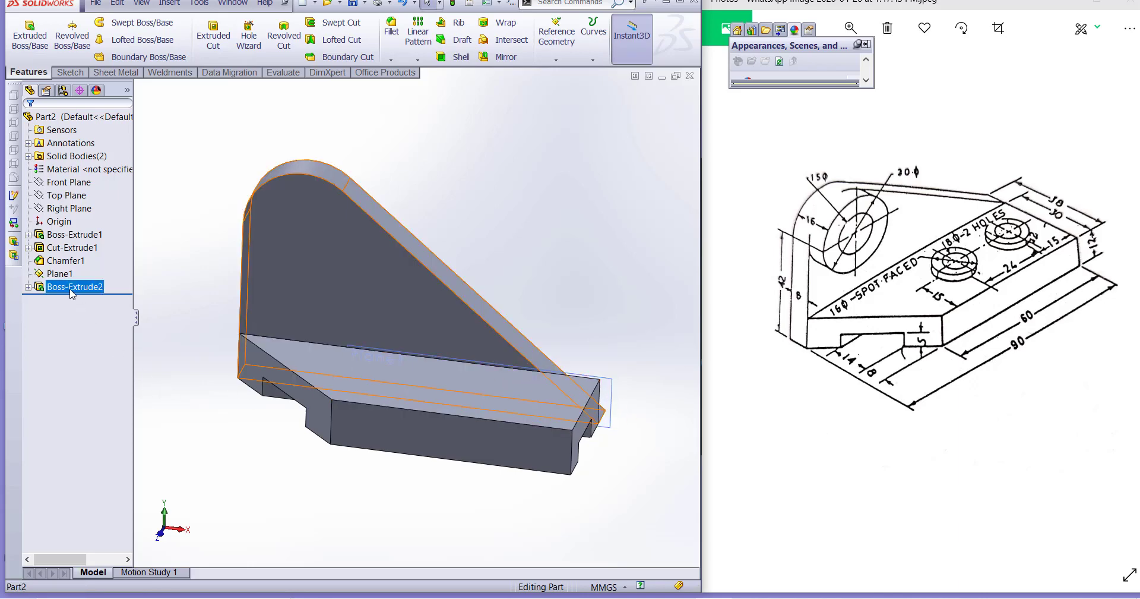
right_click(72, 287)
left_click(93, 258)
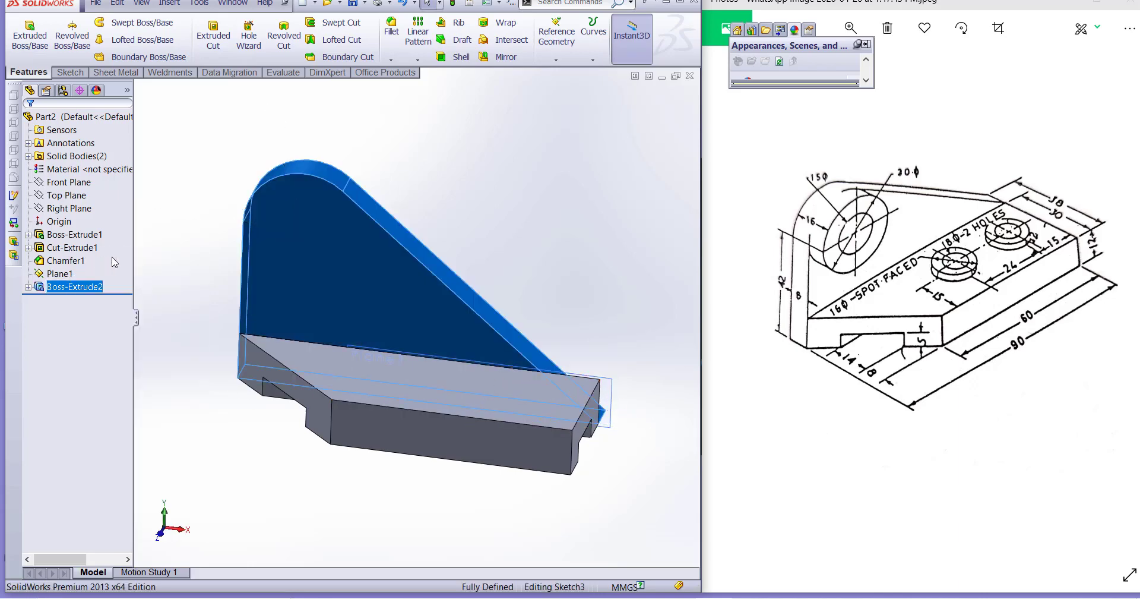
middle_click_drag(633, 318, 660, 268)
scroll(535, 318, "up", 2)
right_click(534, 316)
left_click(515, 328)
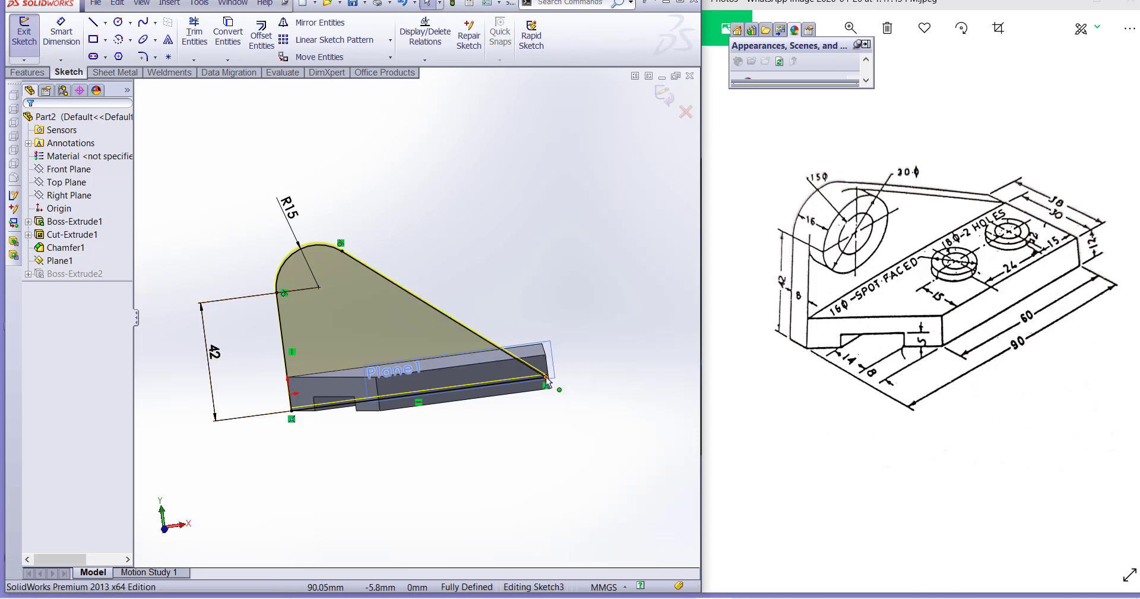
left_click(56, 261)
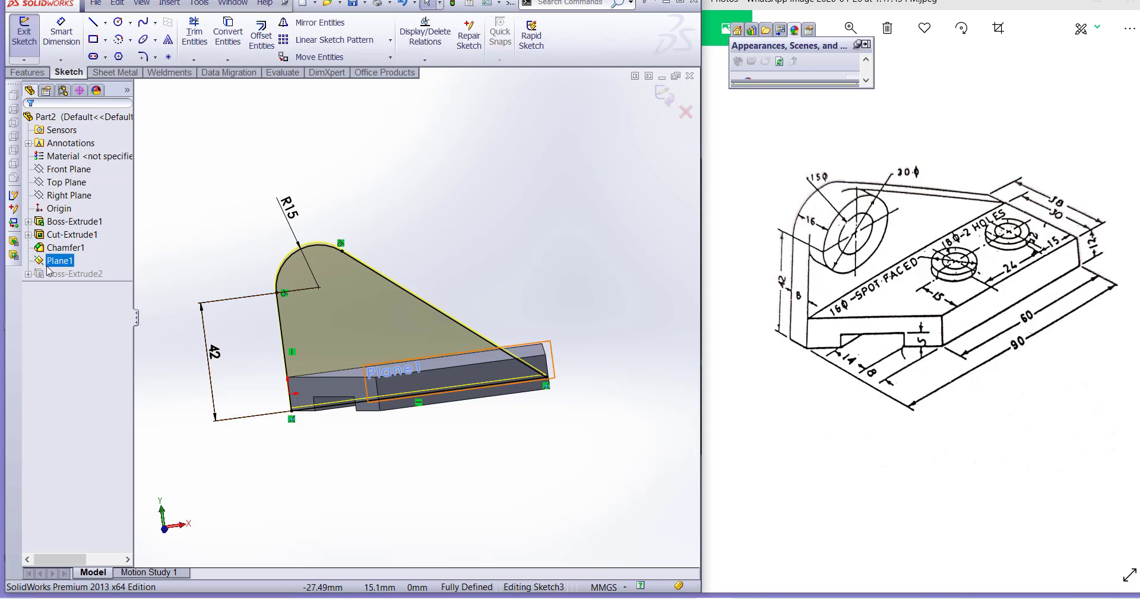
right_click(50, 267)
left_click(96, 250)
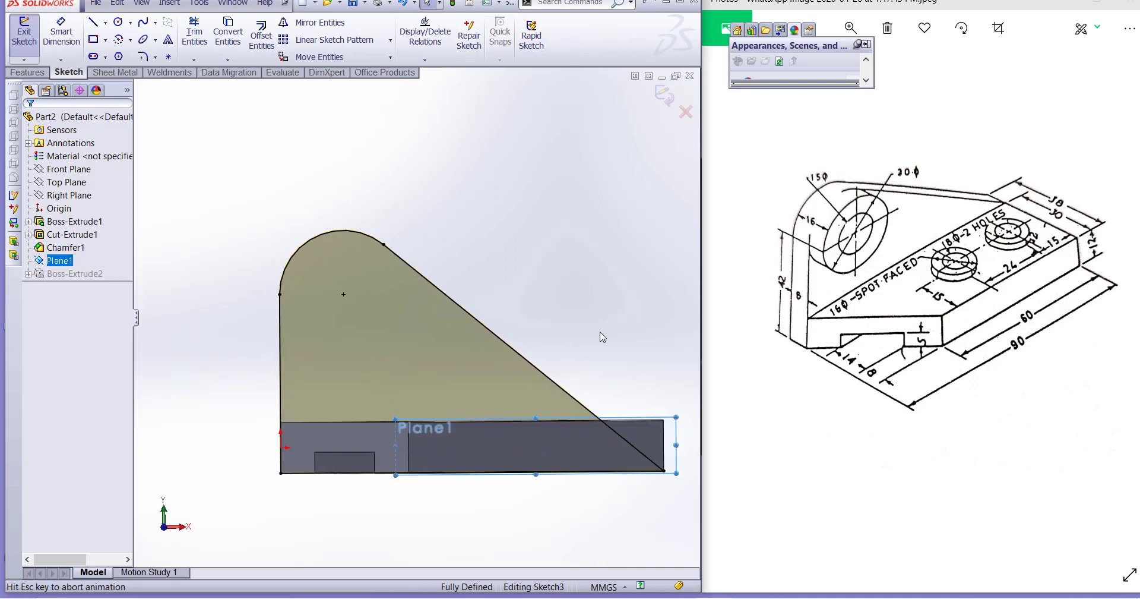
Sketch a 12 mm vertical line along the base's right end, from the profile's lower right corner to the base's upper corner
scroll(610, 358, "up", 2)
scroll(574, 408, "down", 1)
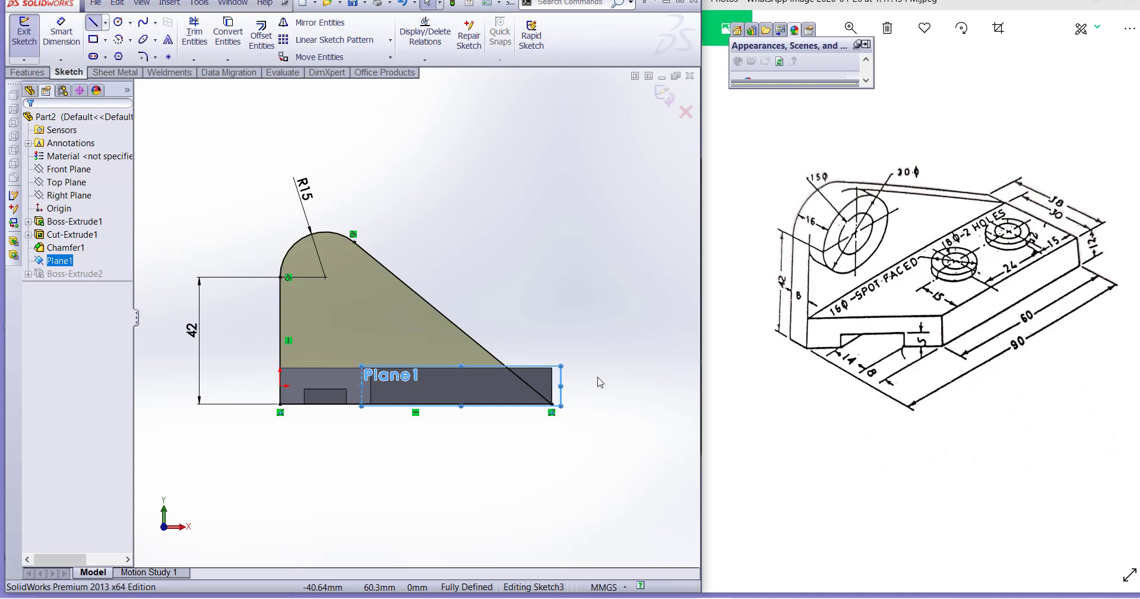
left_click(552, 404)
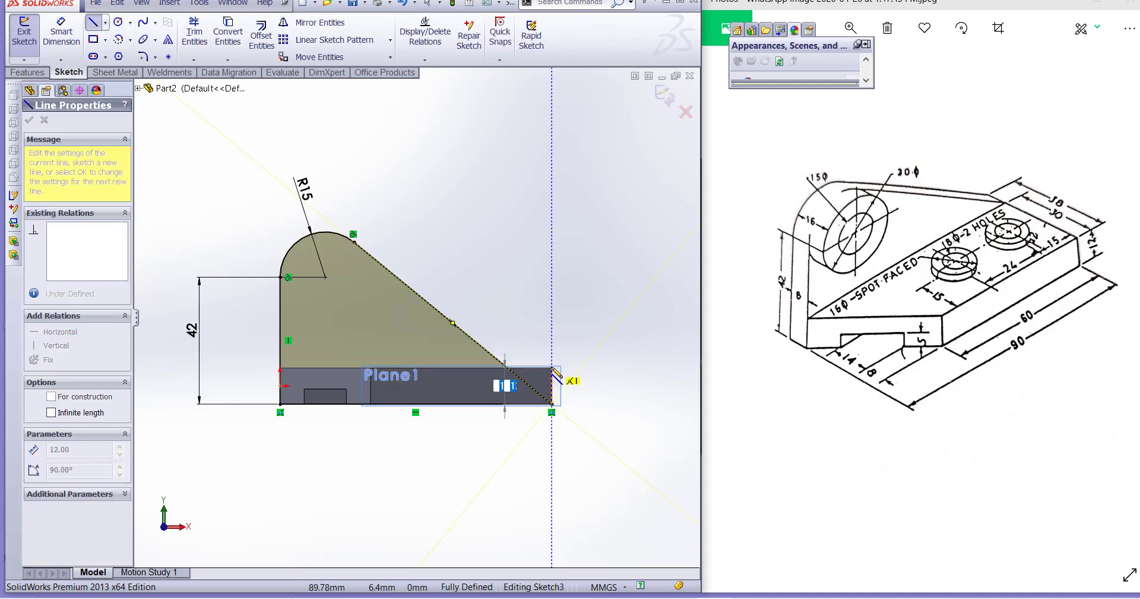
scroll(548, 378, "up", 1)
scroll(542, 377, "down", 5)
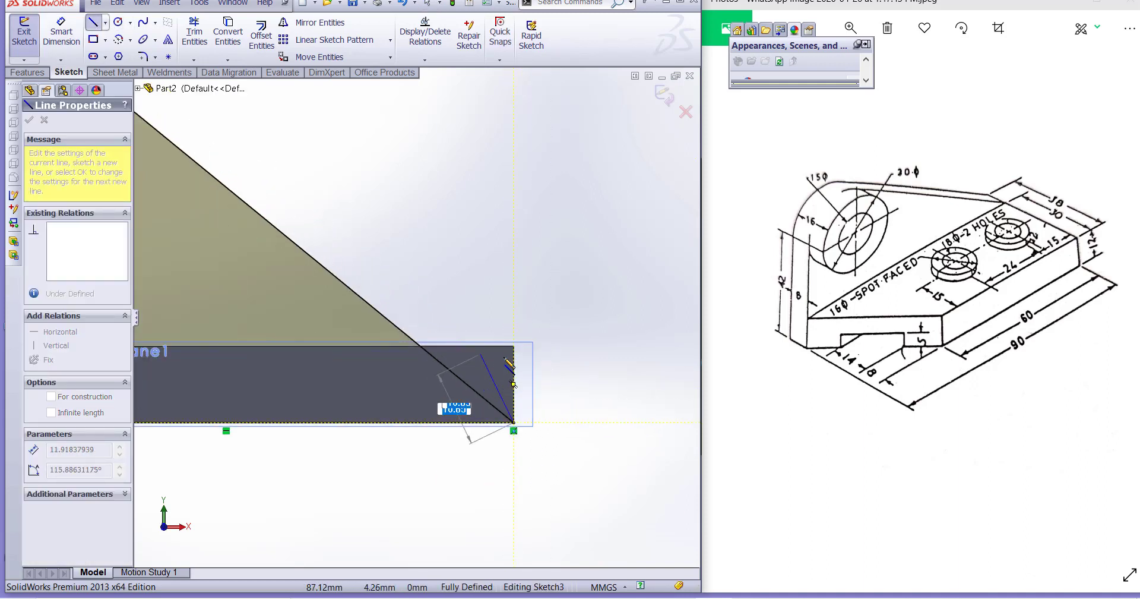
left_click(514, 346)
key("Escape")
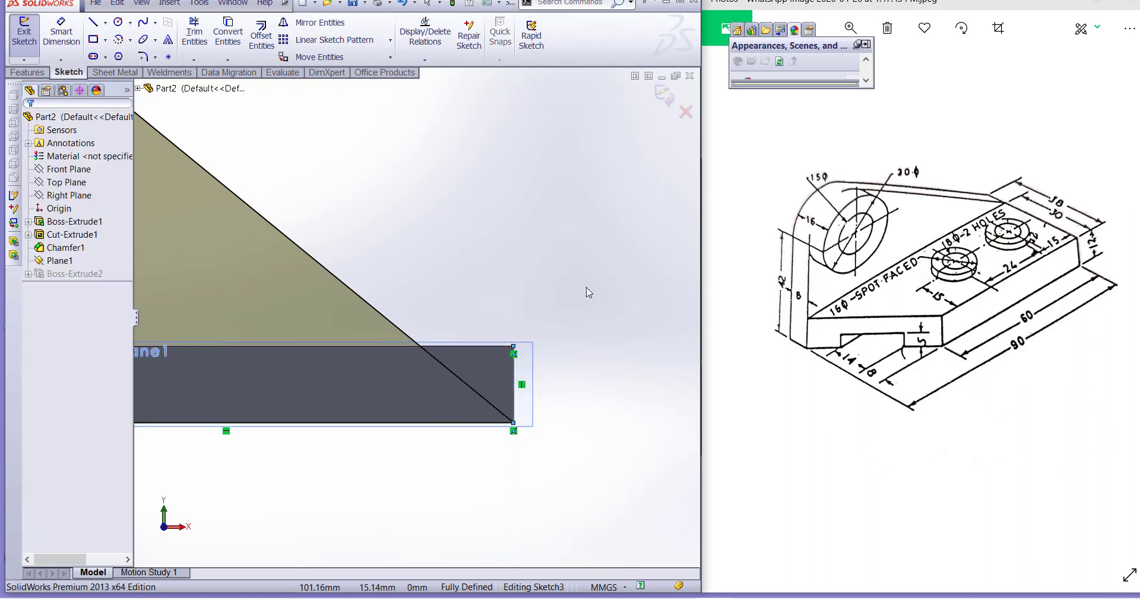
Delete coincident relations at the profile's lower right corner and try to move the corner point up to the new vertical line's upper end
left_click(434, 356)
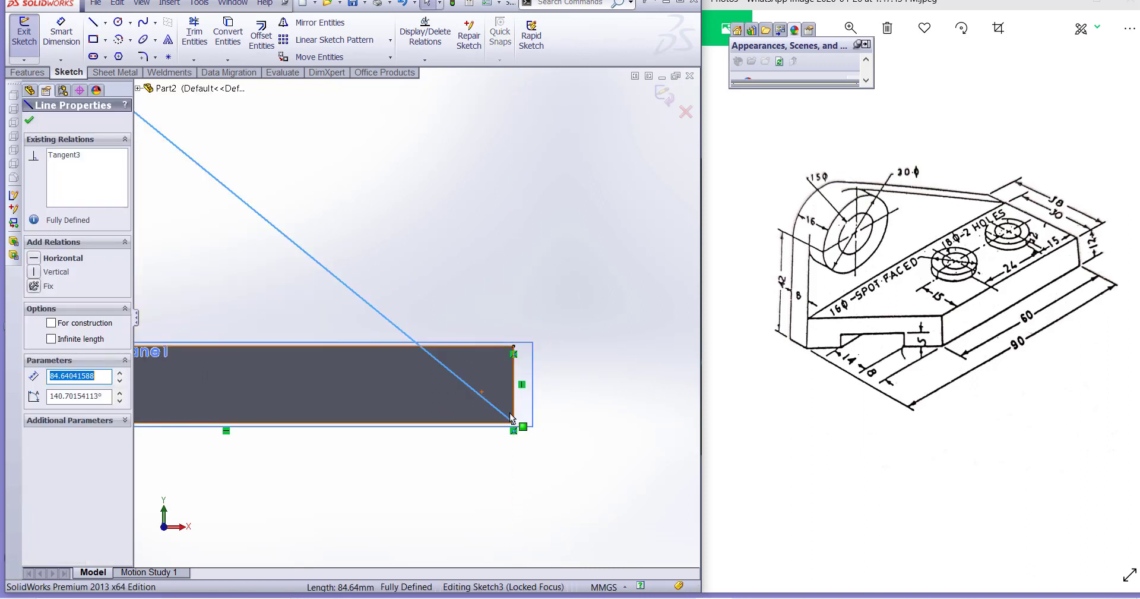
right_click(515, 439)
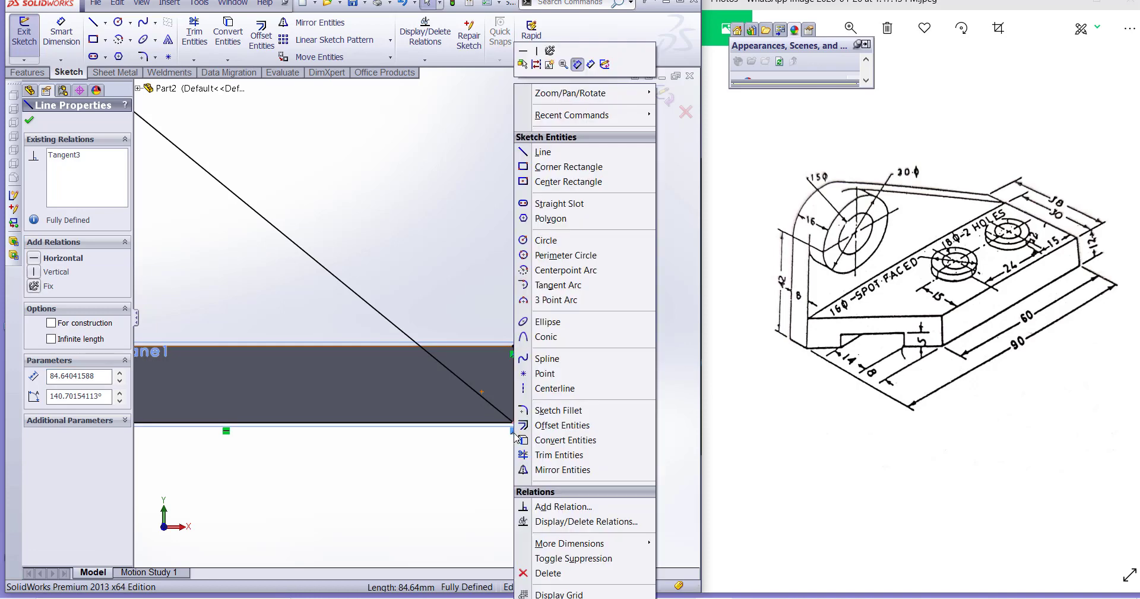
left_click(548, 573)
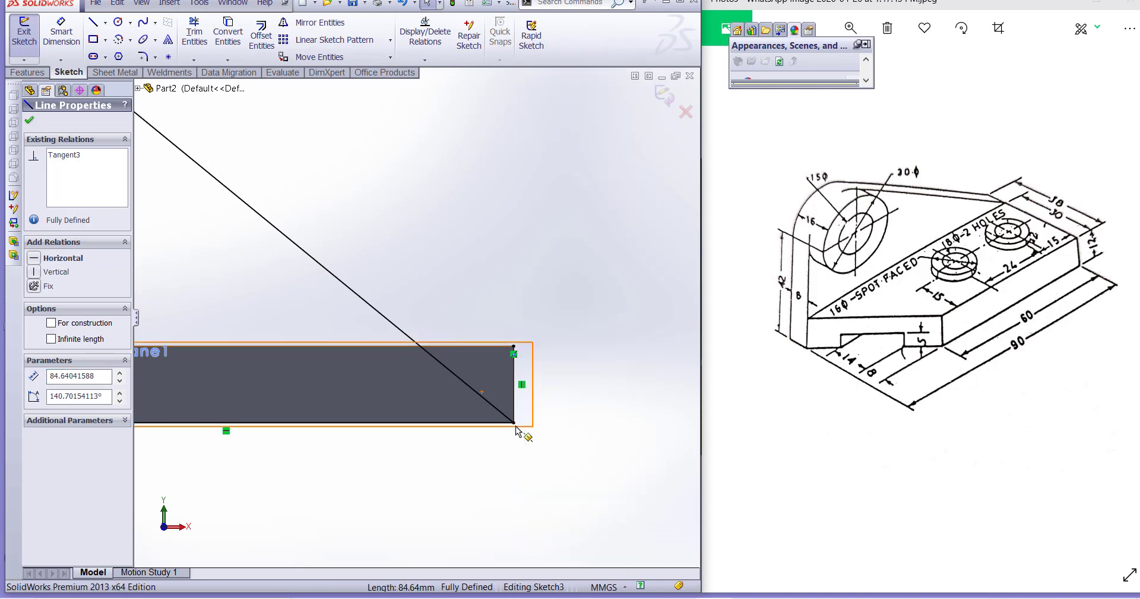
left_click(515, 355)
left_click_drag(517, 358, 516, 349)
right_click(522, 422)
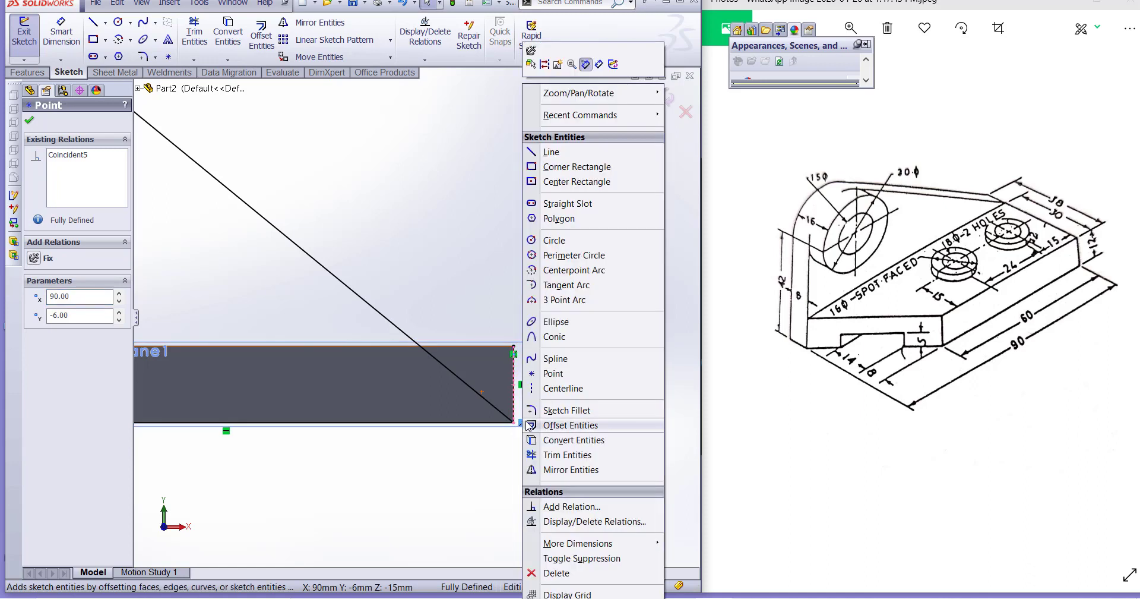
left_click(564, 573)
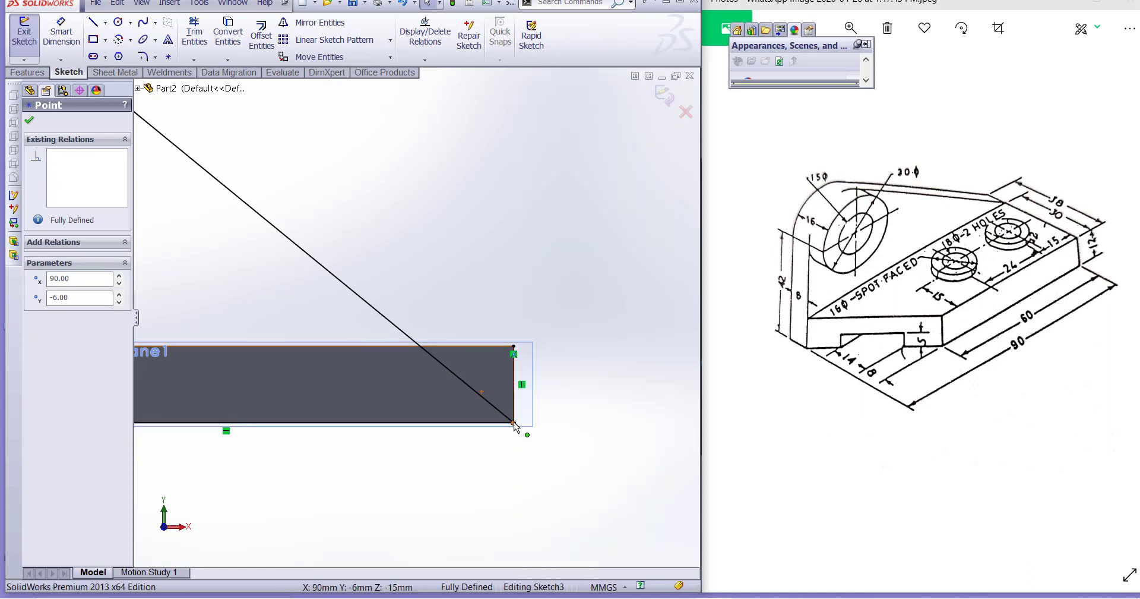
left_click_drag(514, 423, 516, 351)
left_click(528, 364)
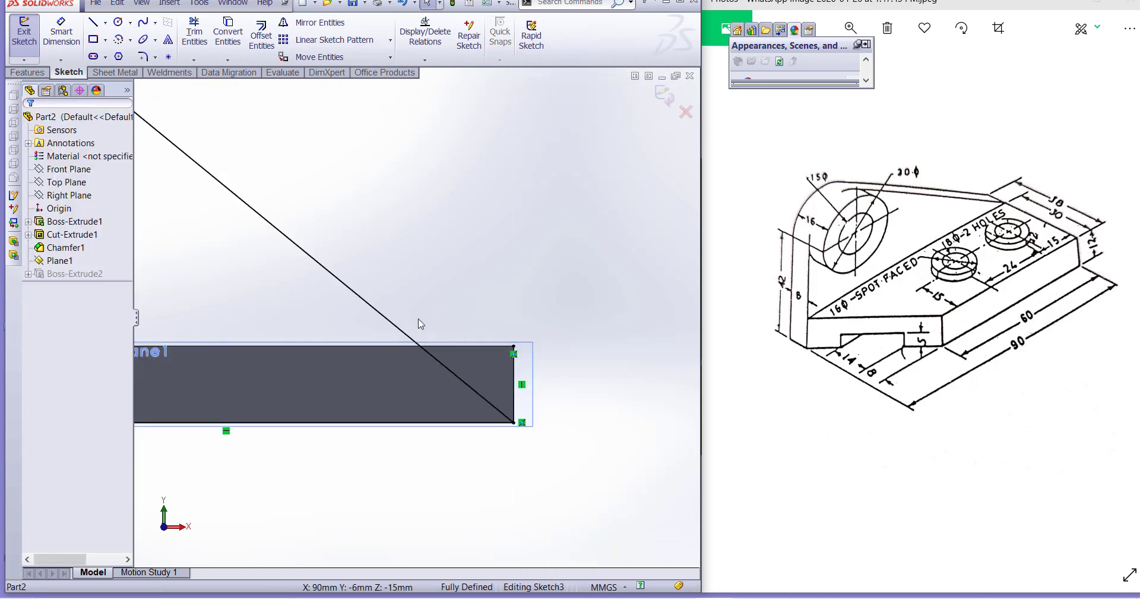
Delete the plate profile's slanted line and redraw it from the arc's end to the base's upper right corner
left_click(382, 313)
scroll(549, 325, "up", 3)
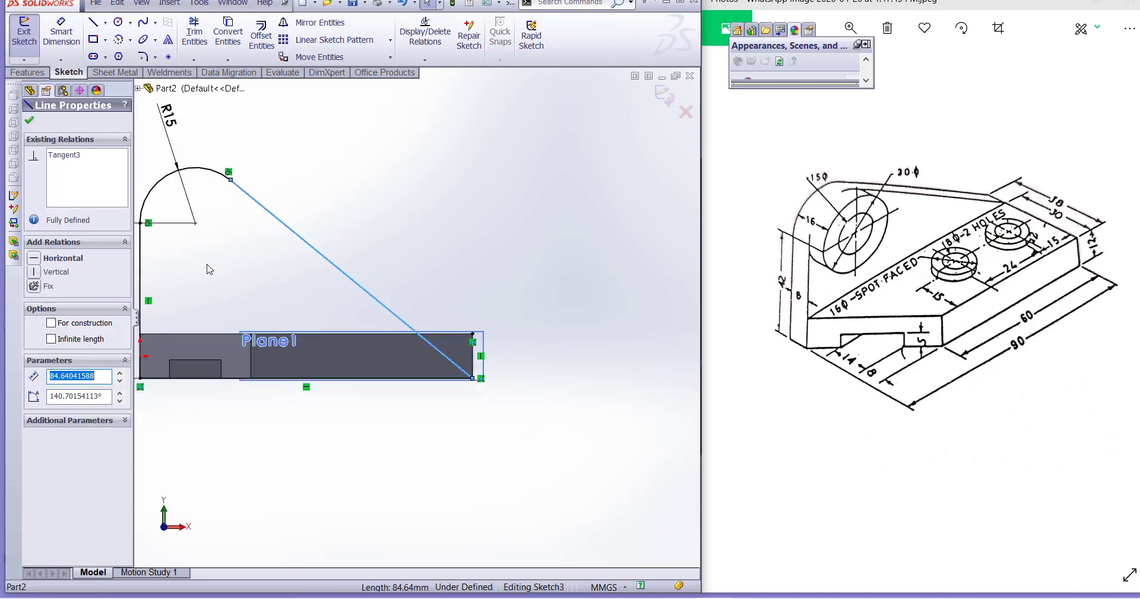
key("Delete")
scroll(457, 291, "up", 1)
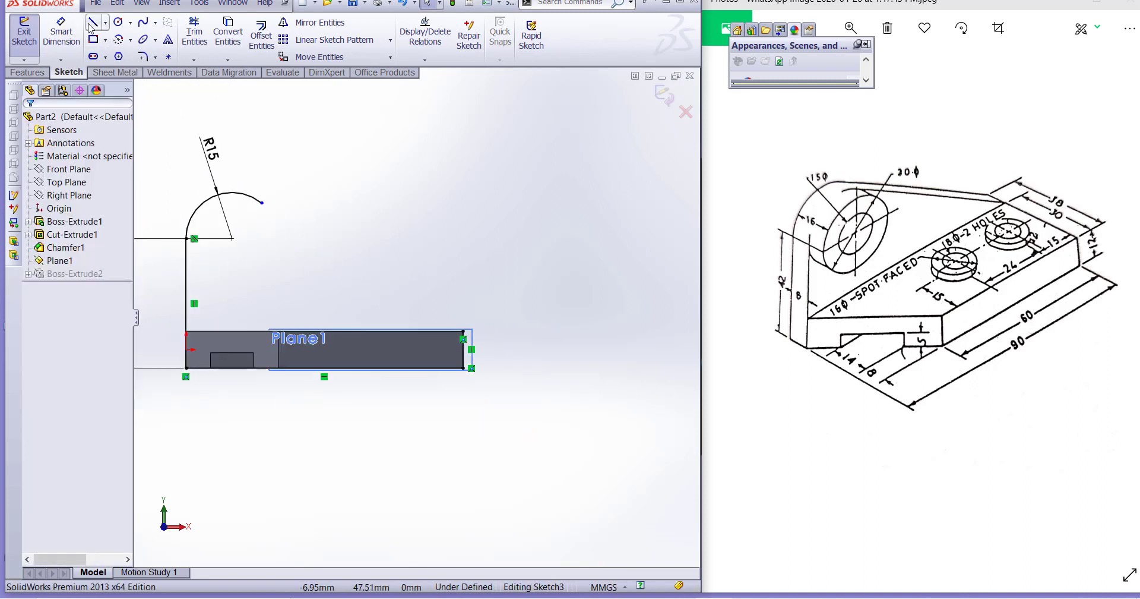
left_click(262, 203)
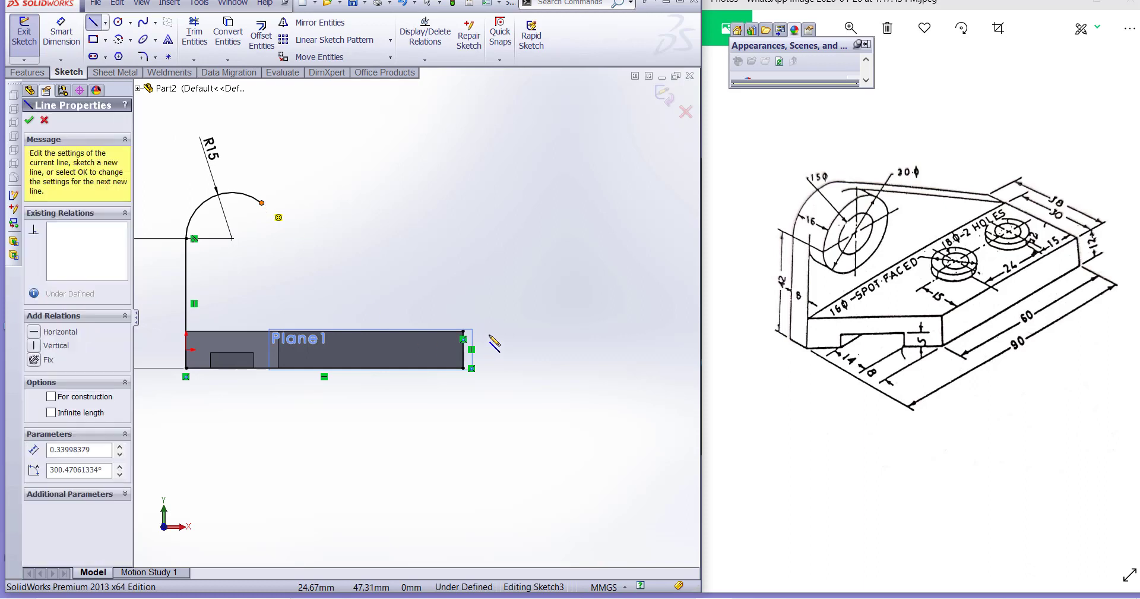
left_click(465, 331)
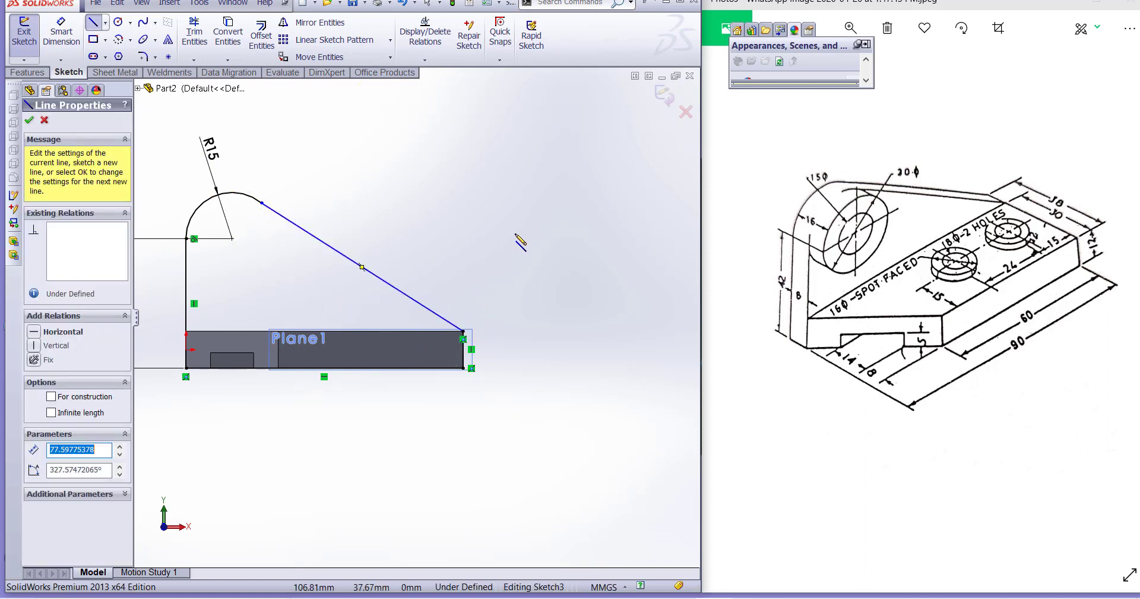
key("Escape")
scroll(511, 245, "up", 2)
scroll(266, 292, "down", 2)
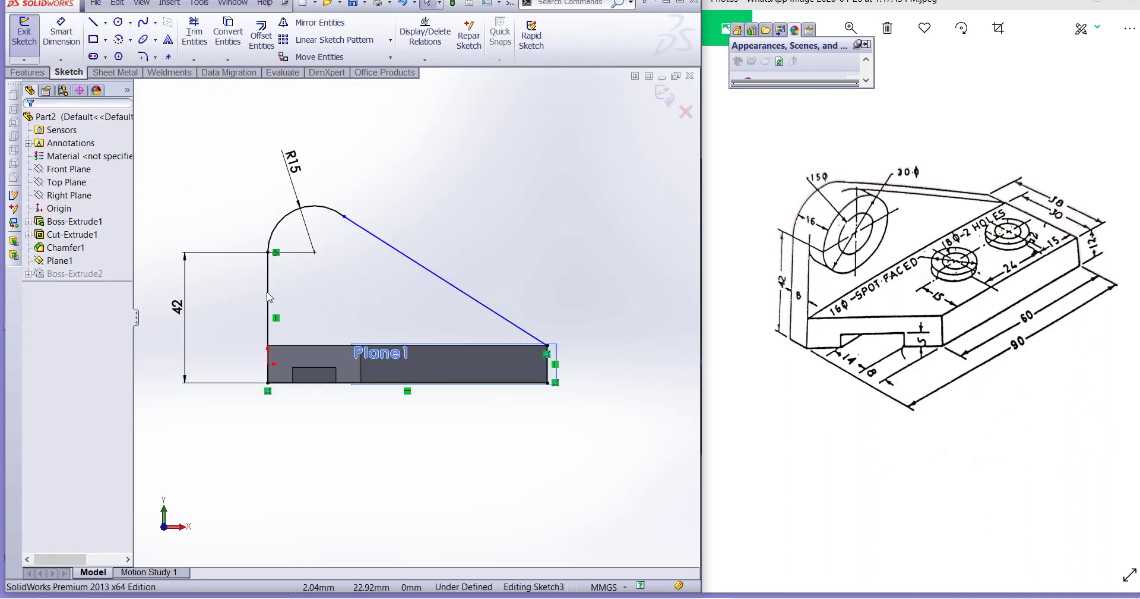
Examine the redrawn slanted line, the closed plate profile and the junction at the base's upper right corner
scroll(419, 341, "down", 1)
scroll(419, 341, "up", 1)
scroll(318, 267, "down", 1)
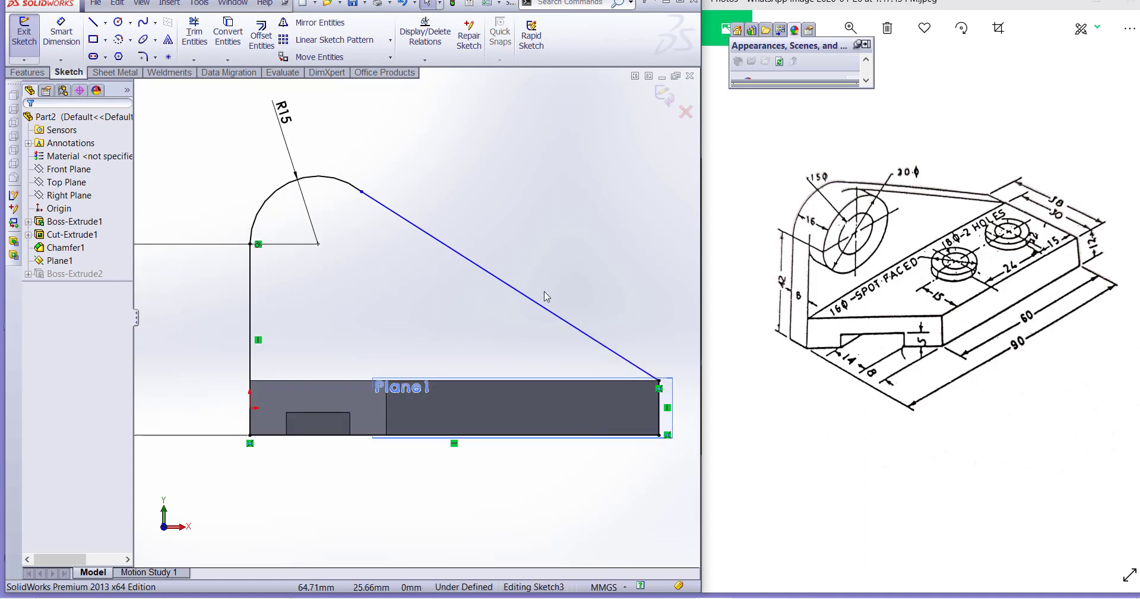
scroll(475, 291, "up", 2)
scroll(421, 290, "down", 1)
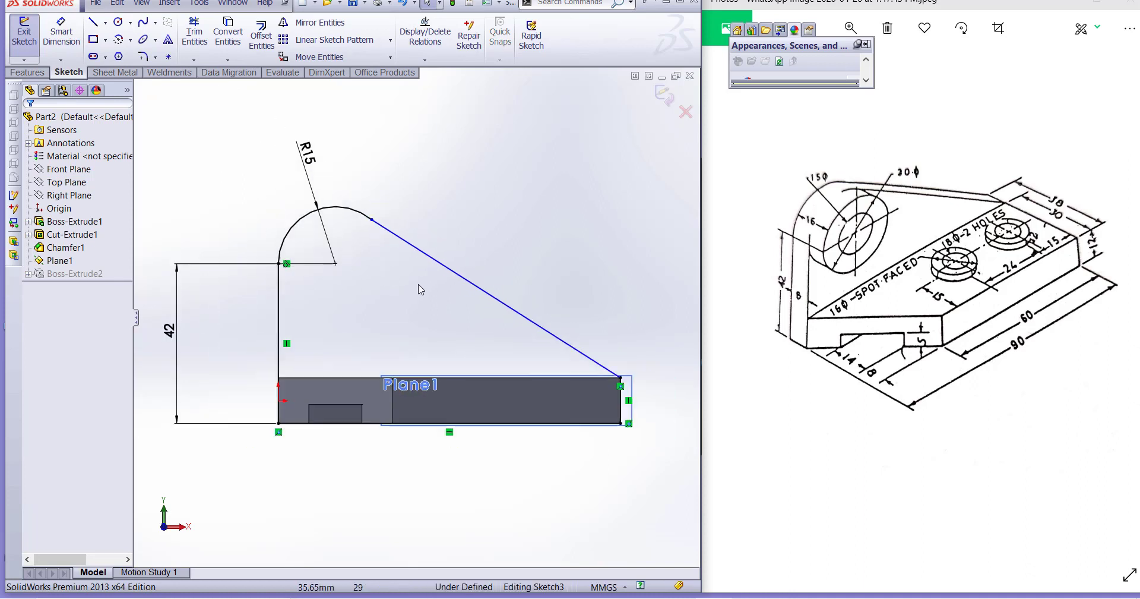
left_click(453, 274)
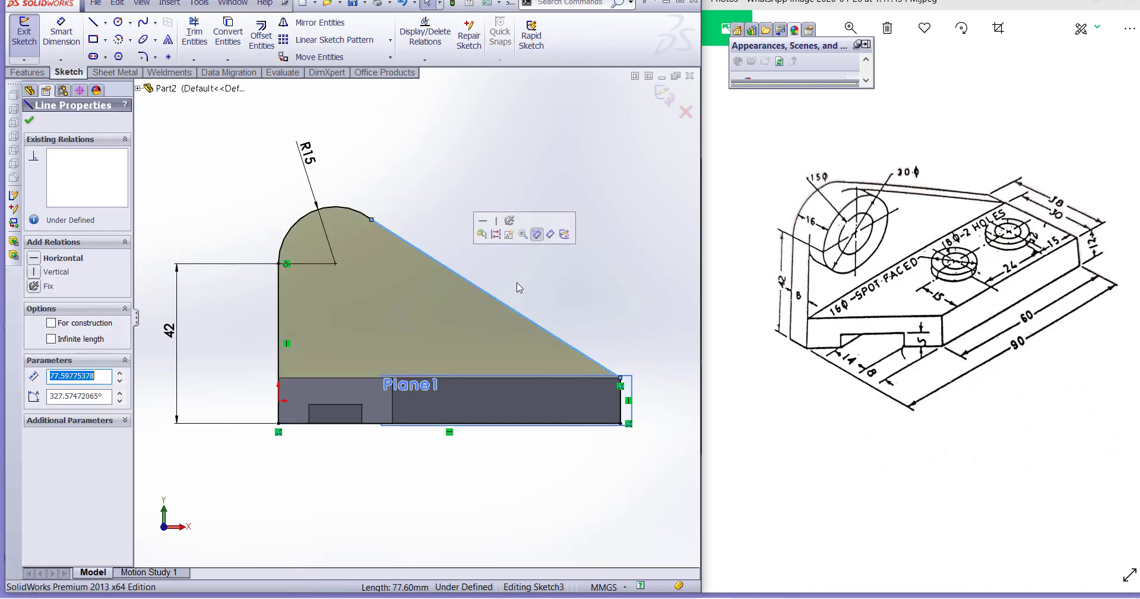
left_click(559, 287)
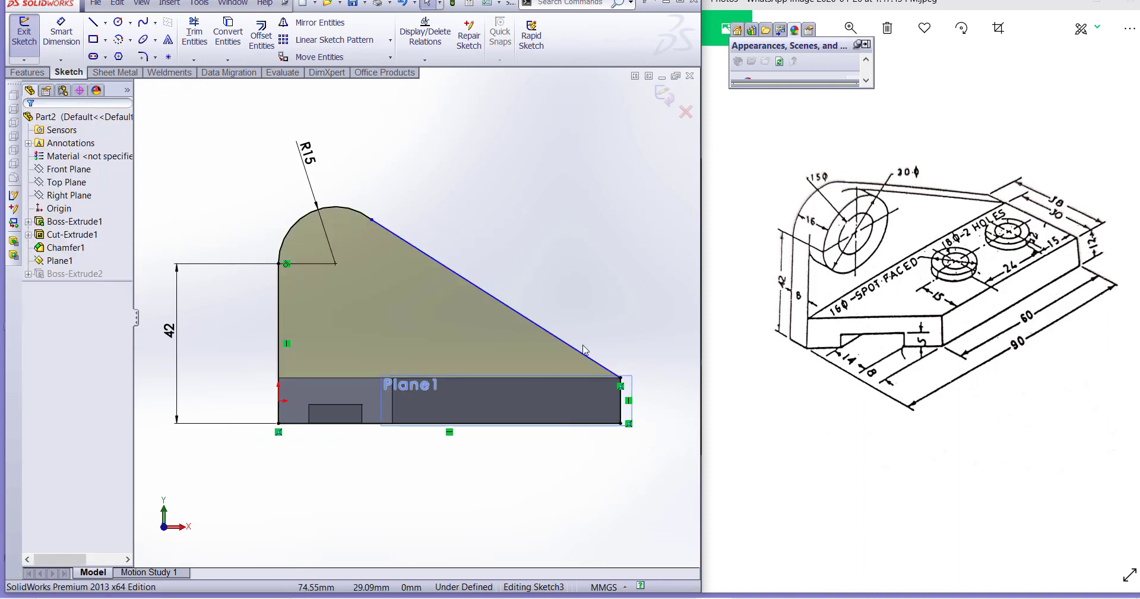
scroll(582, 397, "down", 3)
scroll(605, 366, "down", 3)
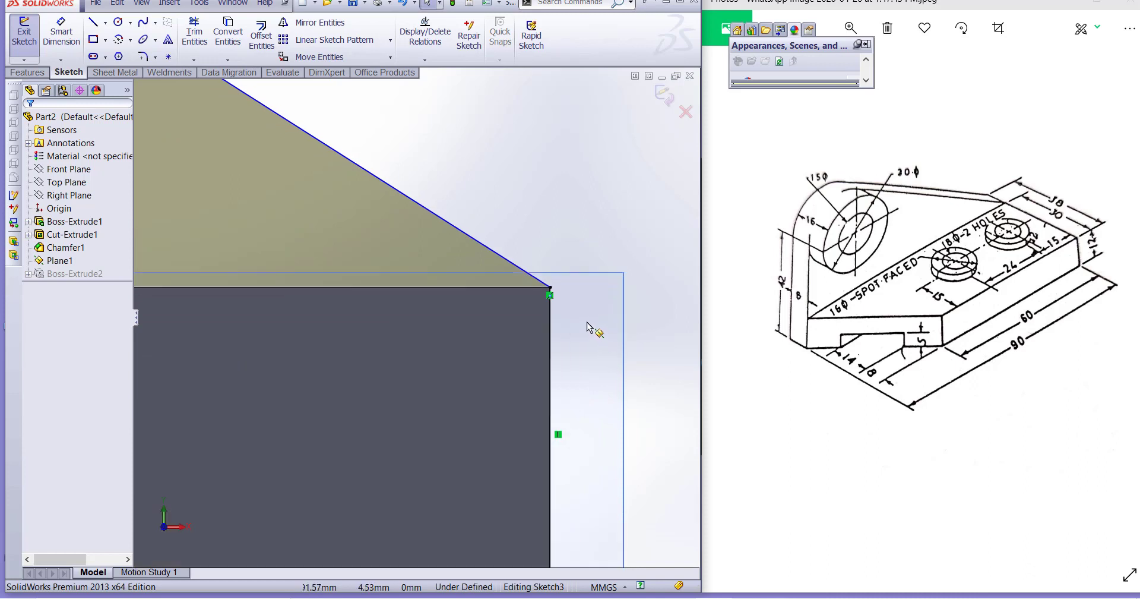
scroll(588, 326, "up", 5)
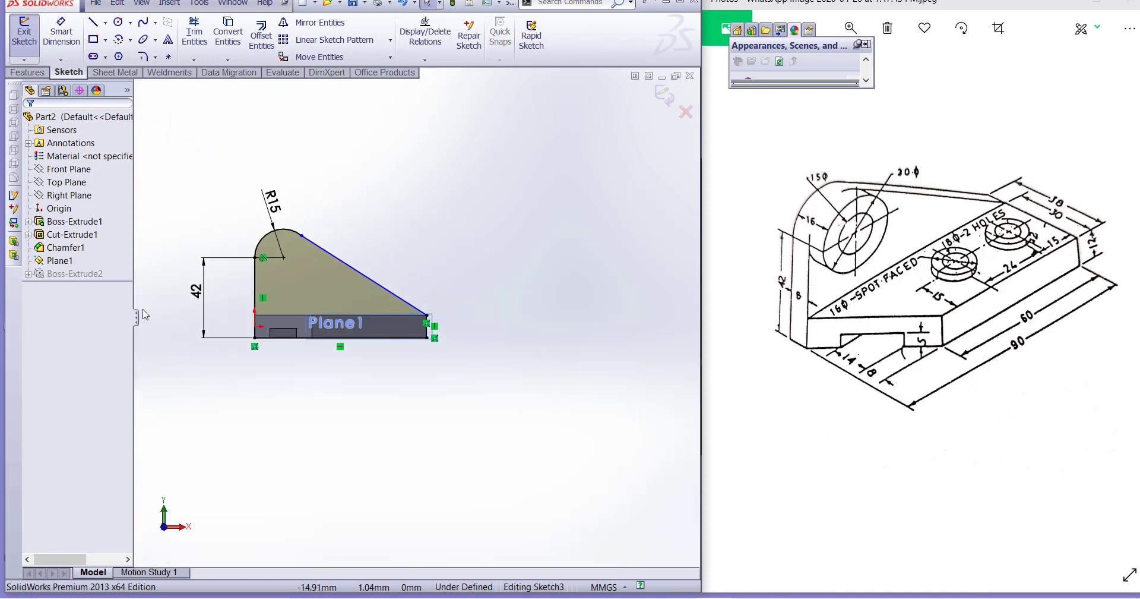
Try to dimension the horizontal distance from the profile's left vertical line to the slanted line's lower end
left_click(62, 36)
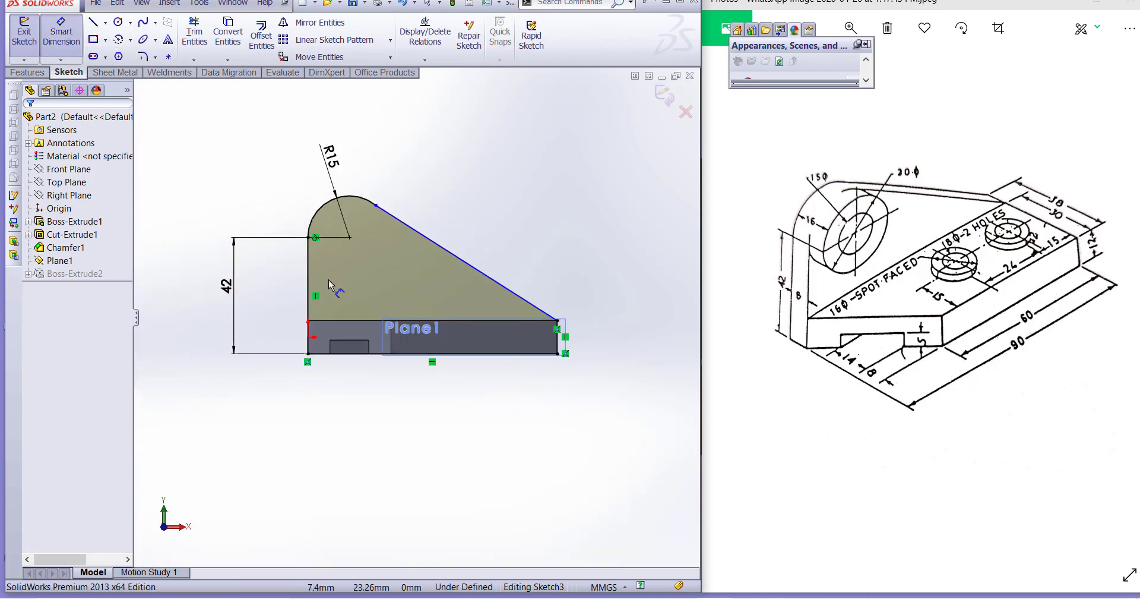
left_click(308, 309)
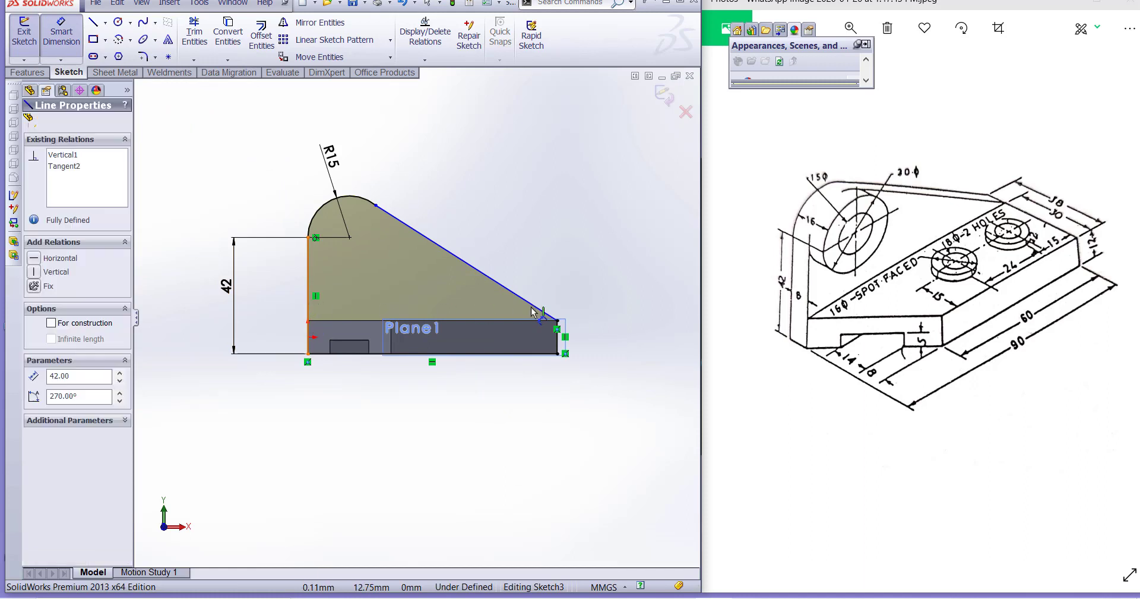
left_click(558, 323)
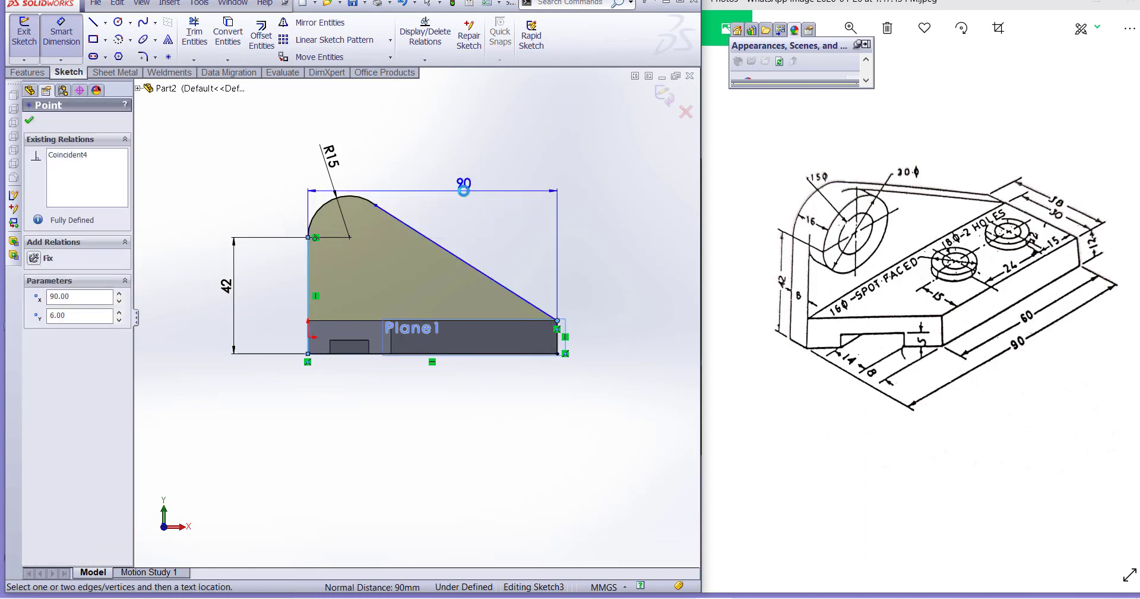
left_click(463, 189)
left_click(651, 316)
key("Escape")
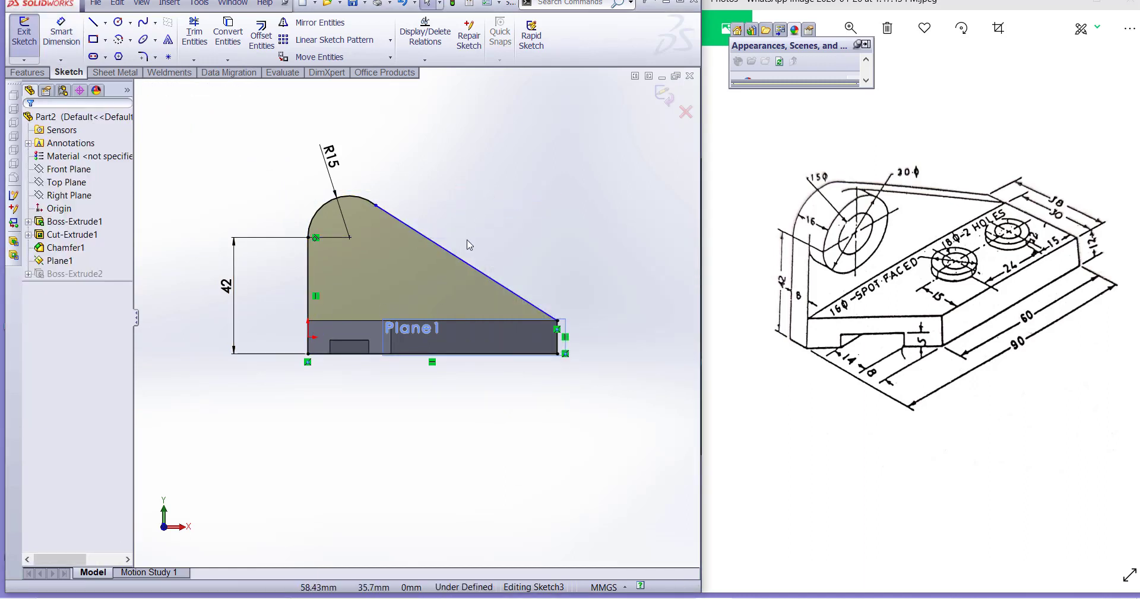
scroll(542, 300, "up", 1)
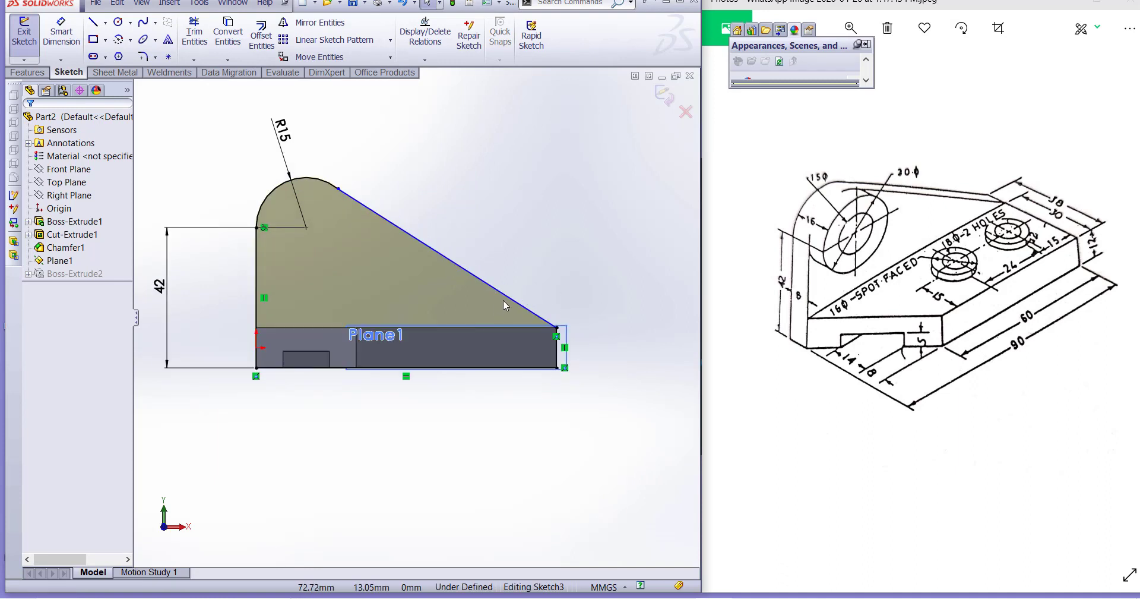
Dimension the angle between the slanted line and the short vertical line at the base's right end, accepting the drawn value
left_click(61, 35)
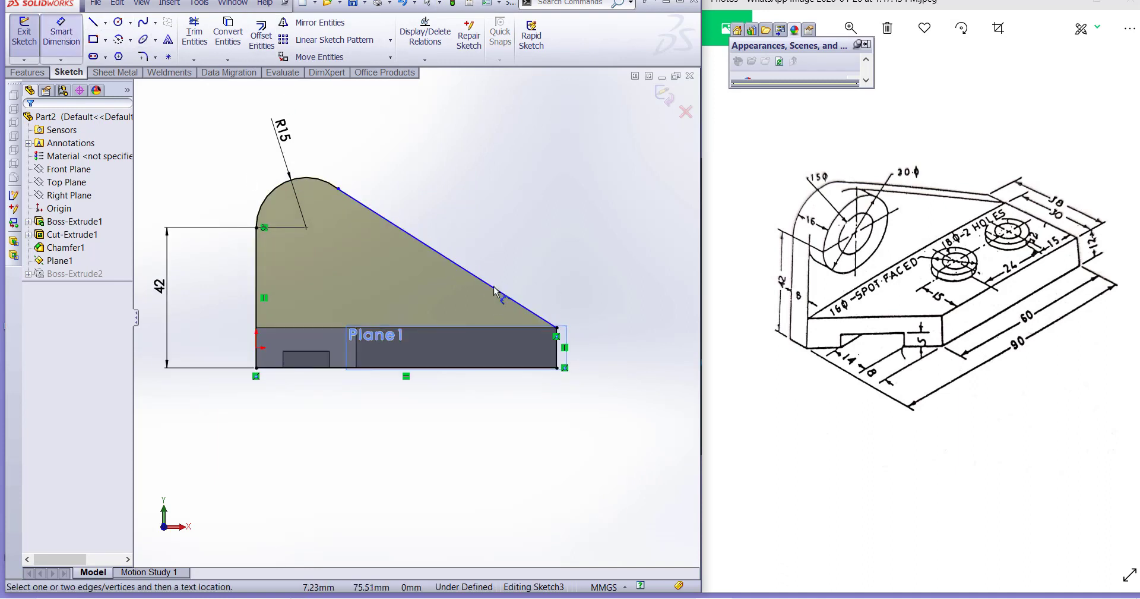
scroll(534, 365, "up", 3)
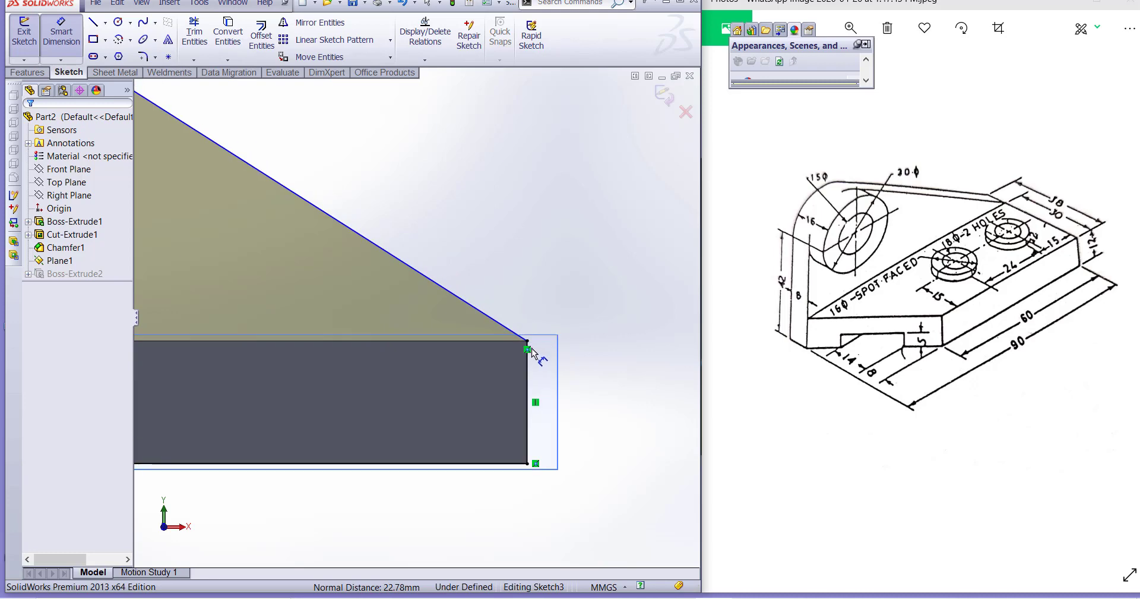
left_click(527, 395)
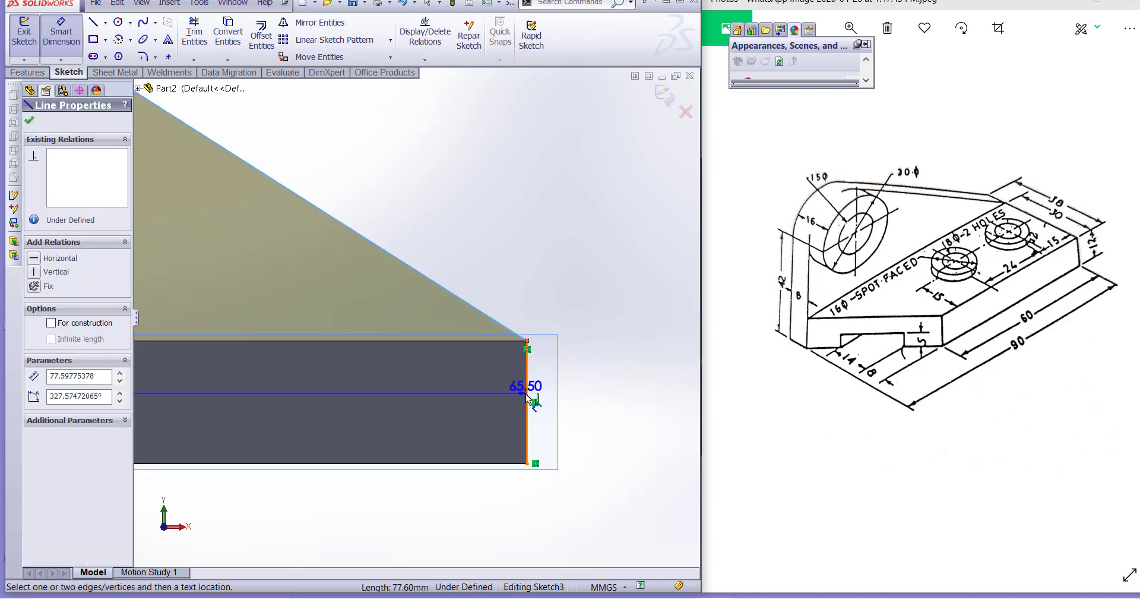
left_click(471, 406)
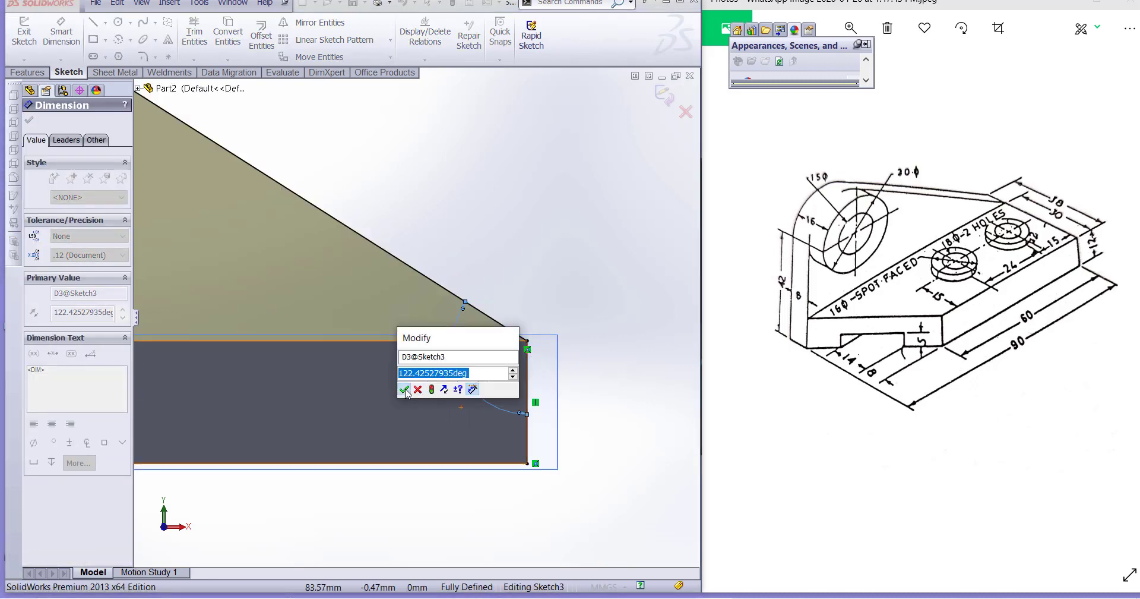
left_click(405, 389)
scroll(594, 297, "down", 5)
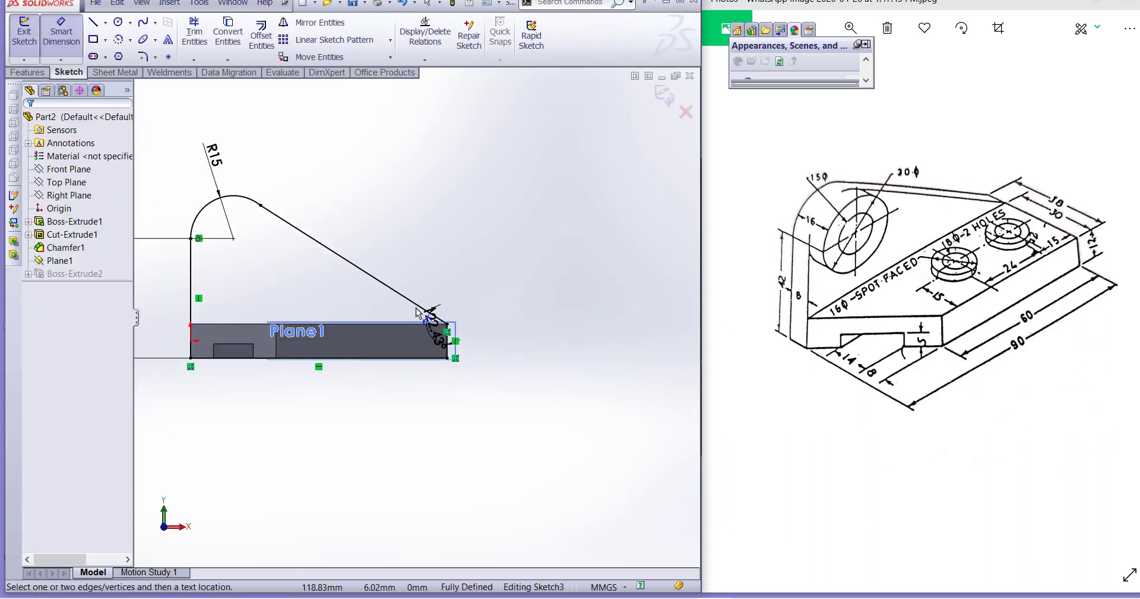
scroll(221, 276, "down", 2)
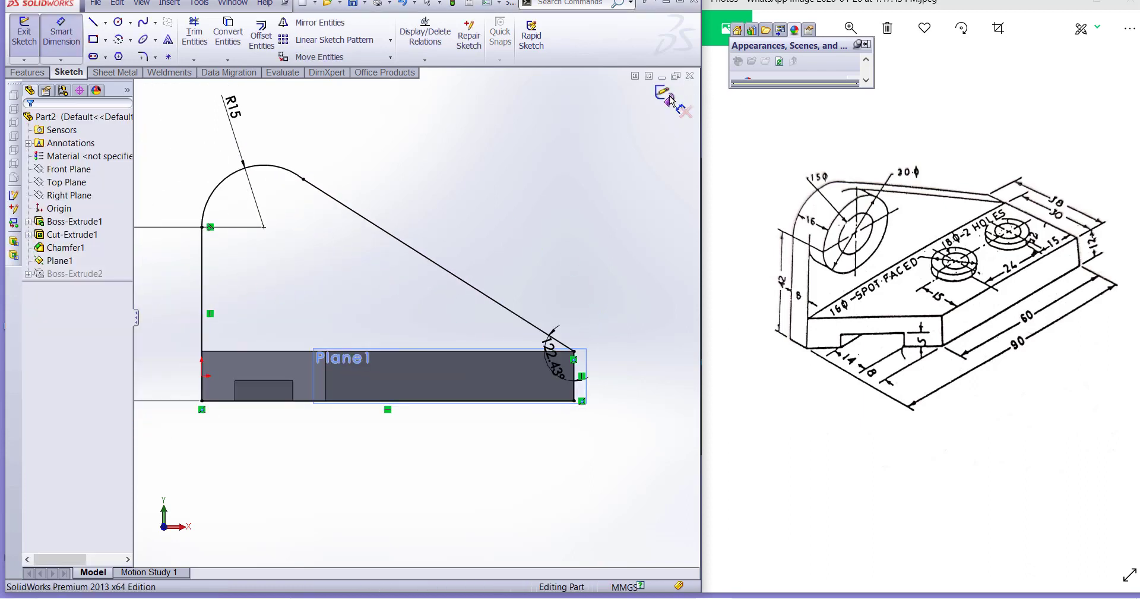
Finish editing the plate profile sketch, rebuild the part and inspect the corrected upright plate in 3D
left_click(670, 101)
scroll(602, 196, "up", 2)
mouse_move(550, 237)
middle_mouse_down()
mouse_move(522, 291)
mouse_move(550, 262)
mouse_move(520, 289)
middle_mouse_up()
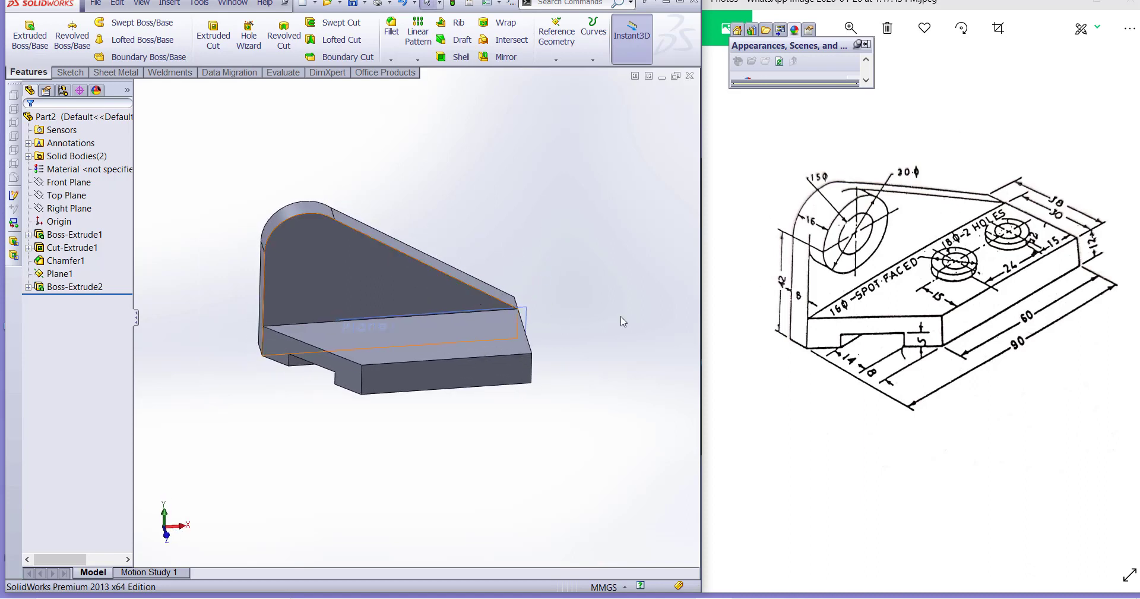
middle_click_drag(624, 320, 591, 273)
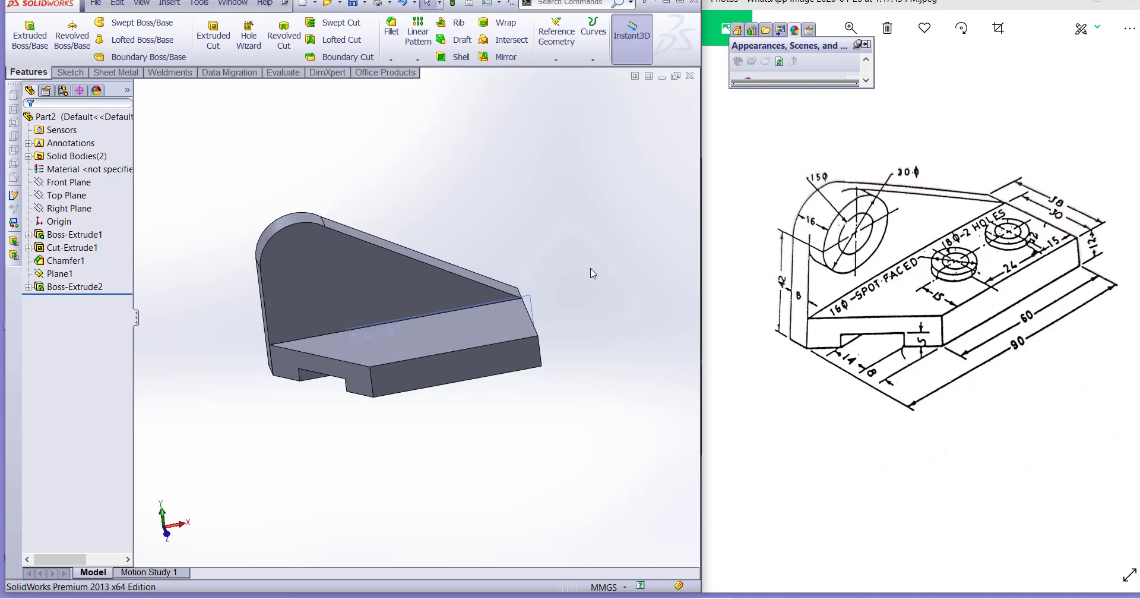
Hide Plane1 and turn the model to face the upright plate's front
left_click(65, 277)
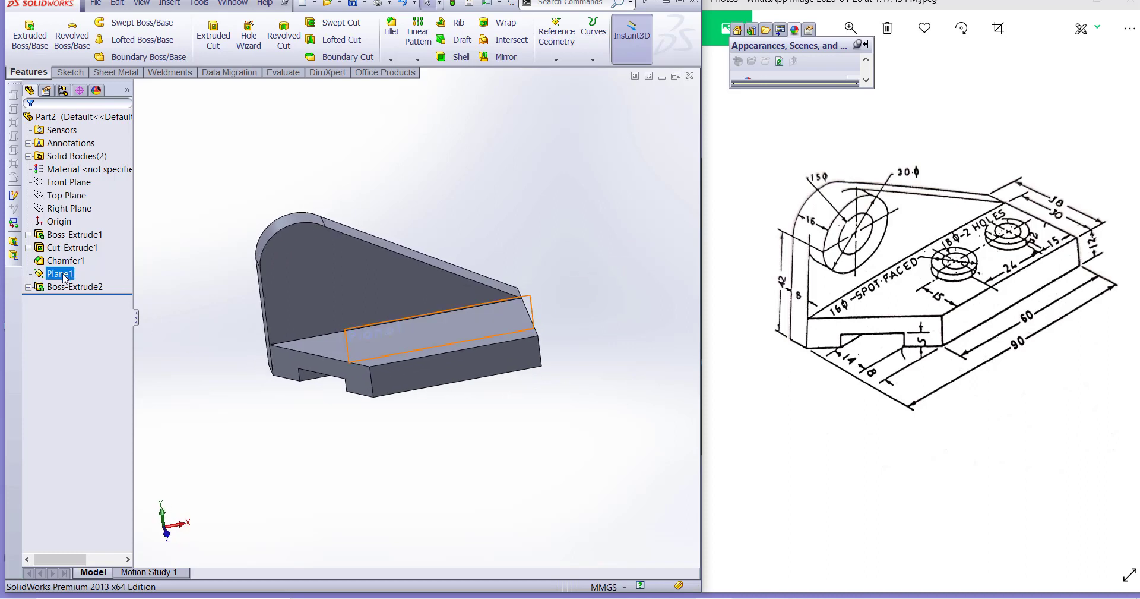
right_click(65, 277)
left_click(101, 254)
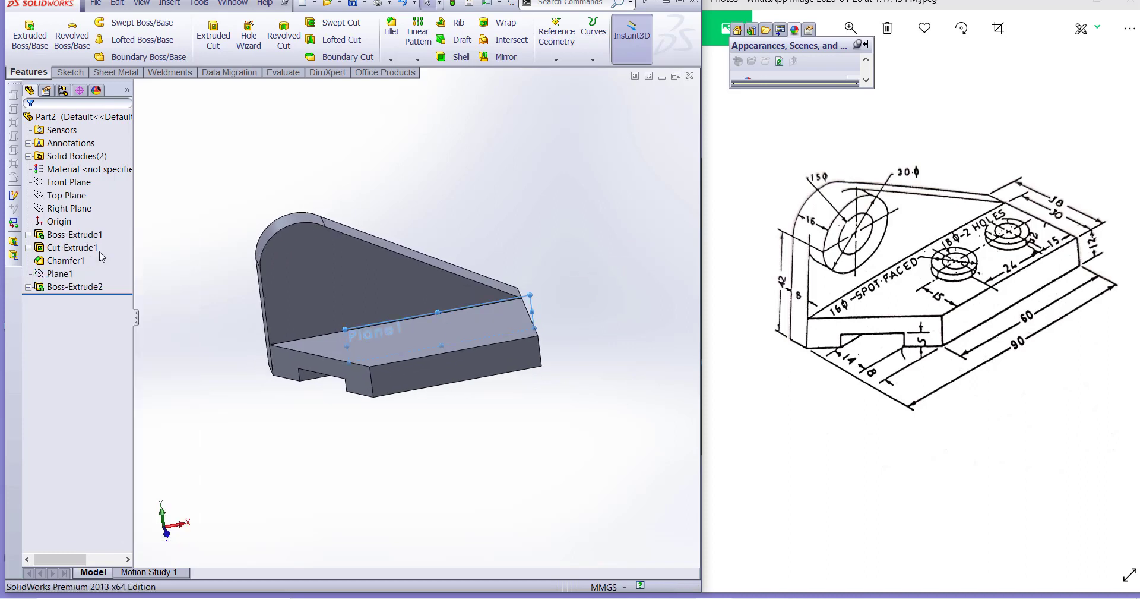
mouse_move(547, 203)
middle_mouse_down()
mouse_move(465, 294)
mouse_move(443, 219)
mouse_move(470, 291)
mouse_move(424, 281)
mouse_move(450, 278)
middle_mouse_up()
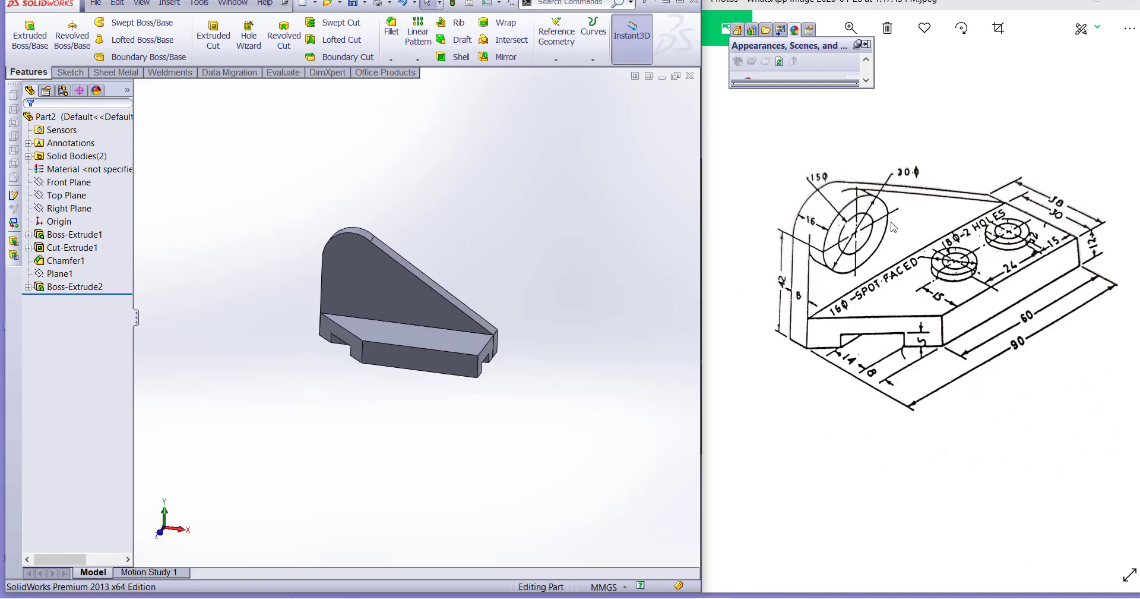
Start a sketch on the upright plate's front face and draw a circle about 25 mm in diameter centred on the rounded corner
left_click(354, 250)
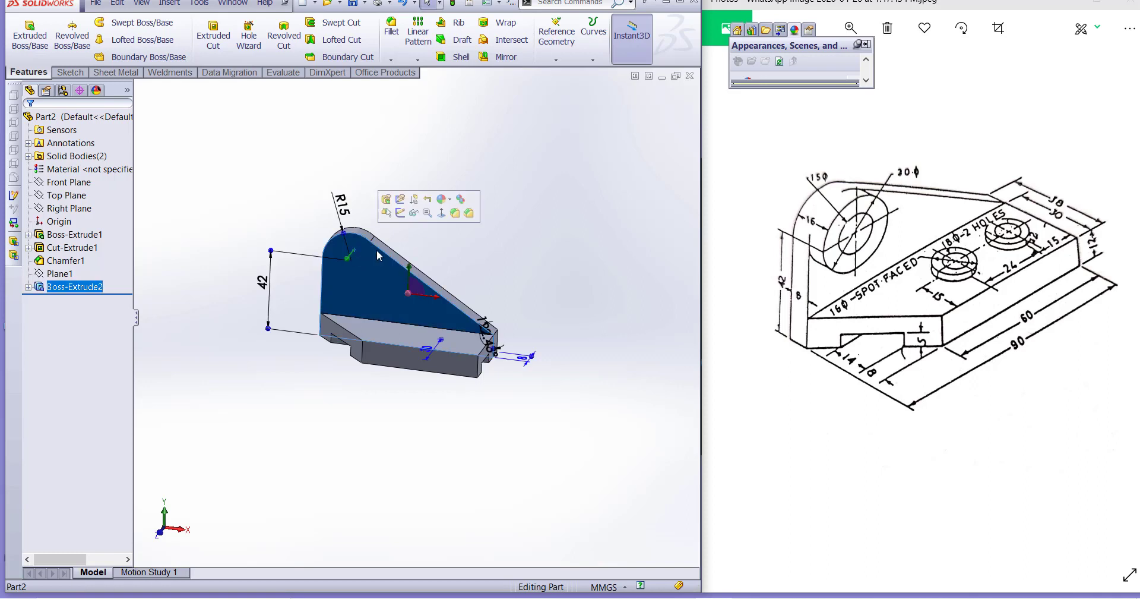
left_click(462, 219)
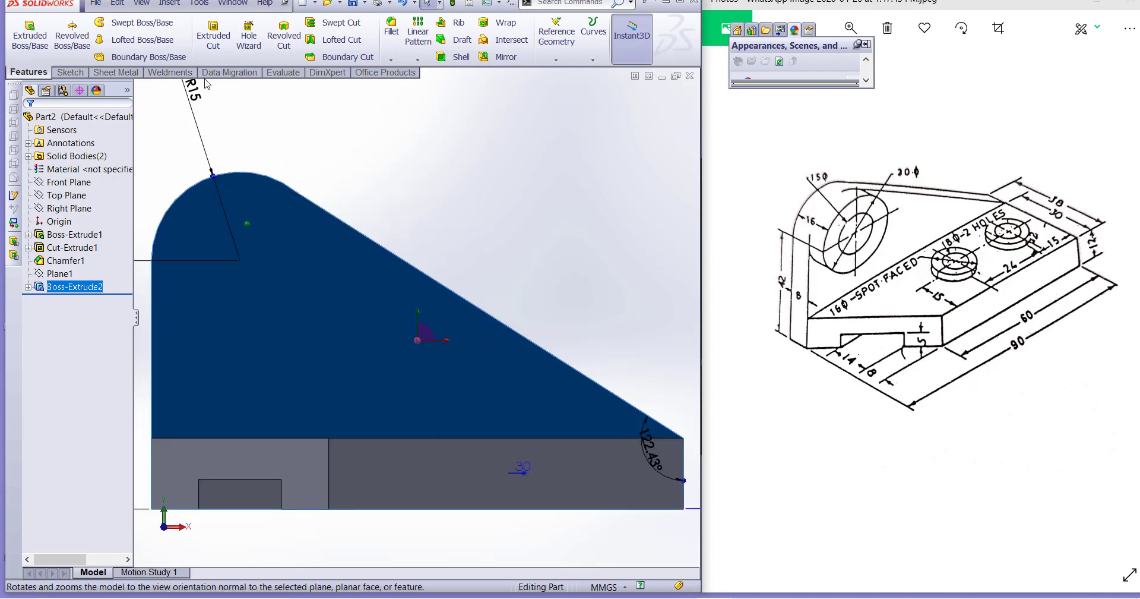
left_click(82, 72)
left_click(119, 23)
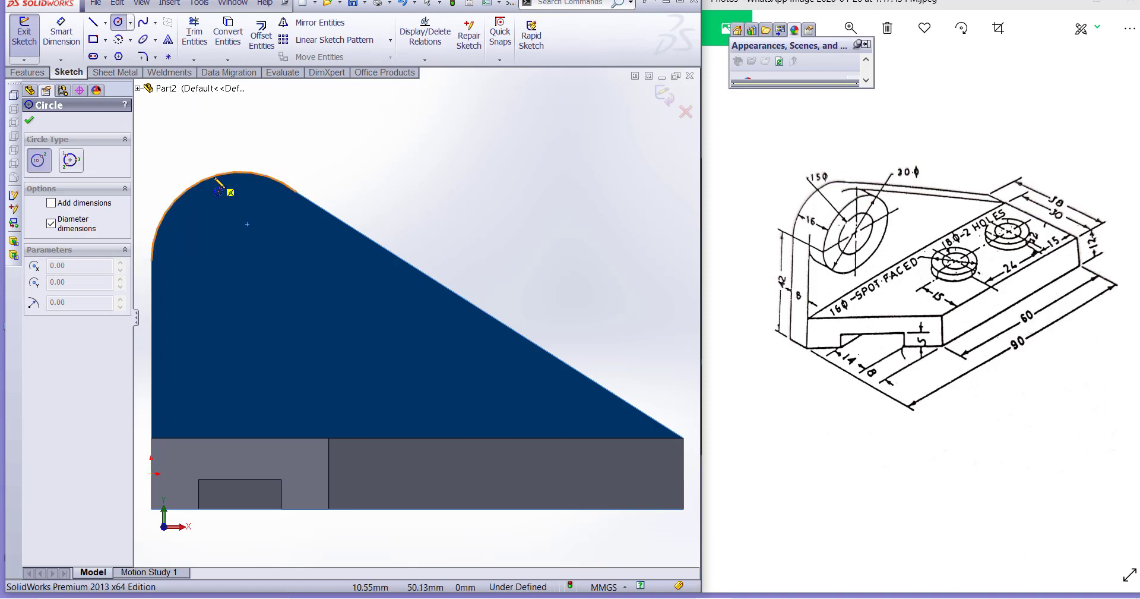
left_click(240, 260)
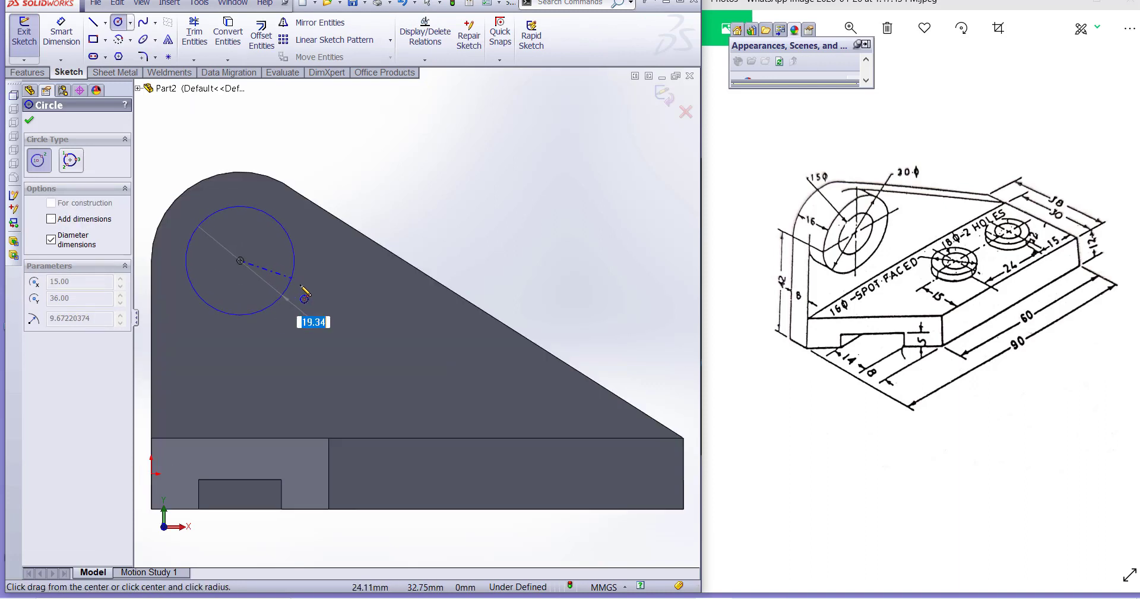
left_click(305, 300)
scroll(493, 219, "up", 2)
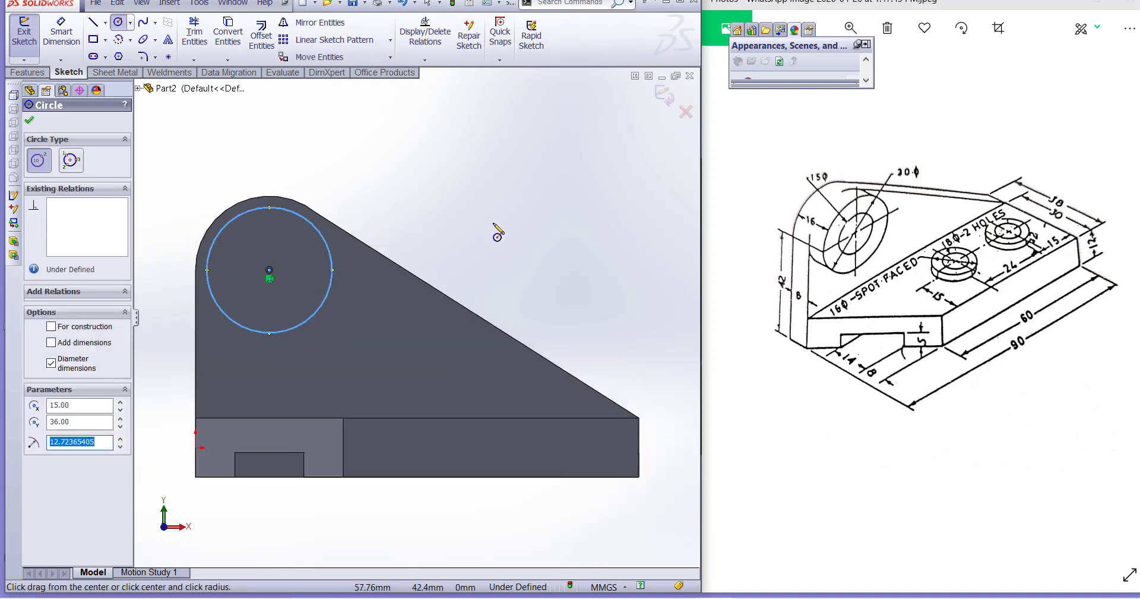
scroll(184, 222, "down", 1)
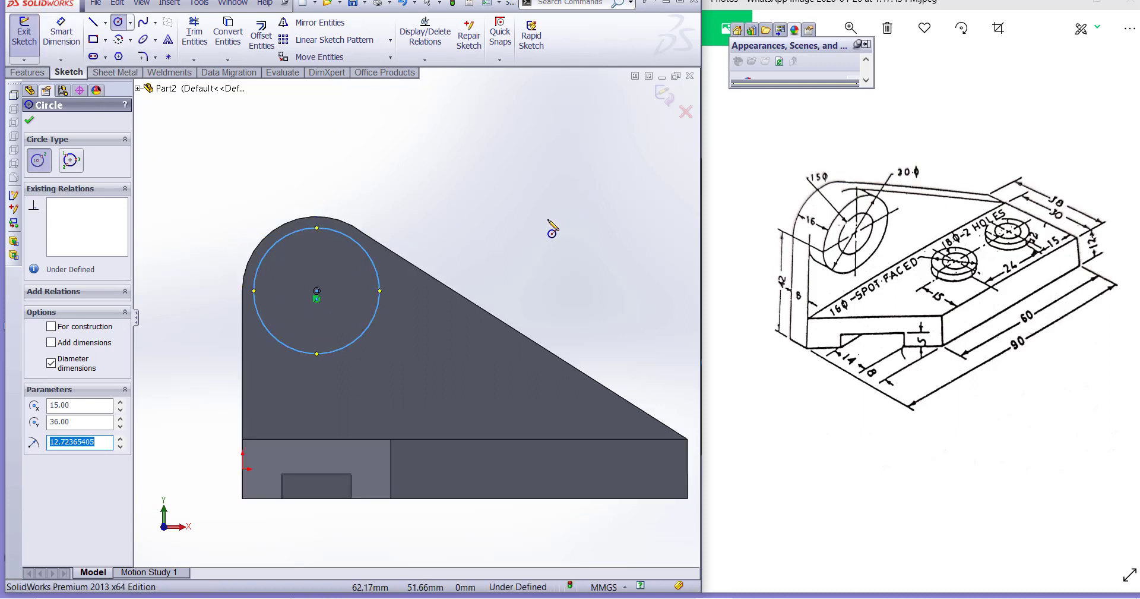
key("Escape")
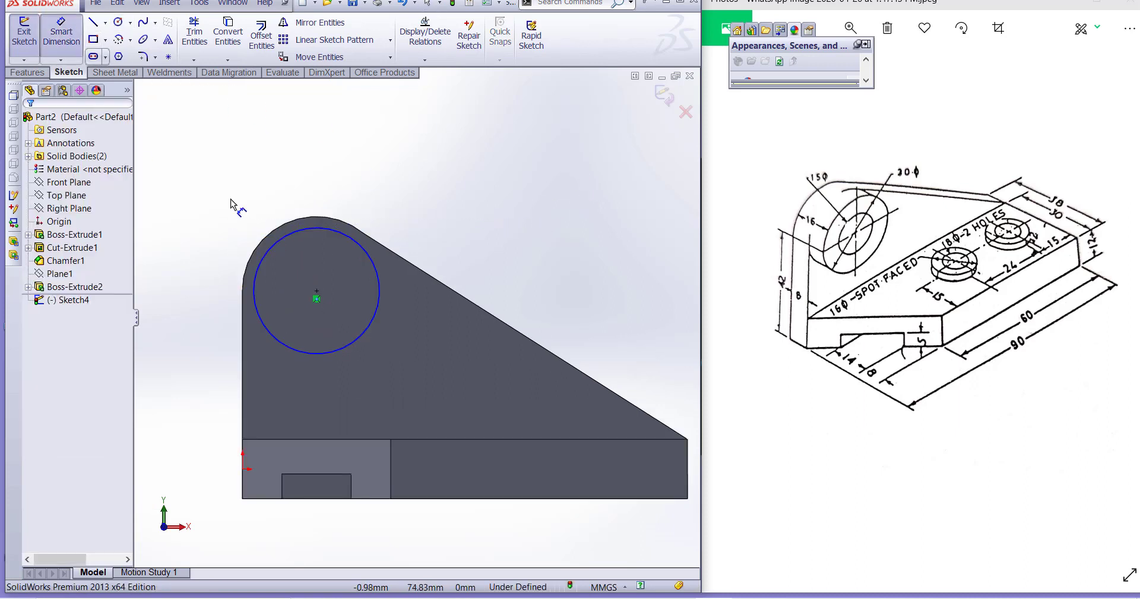
Dimension the circle on the upright plate to a diameter of 30 mm
left_click(365, 254)
left_click(430, 187)
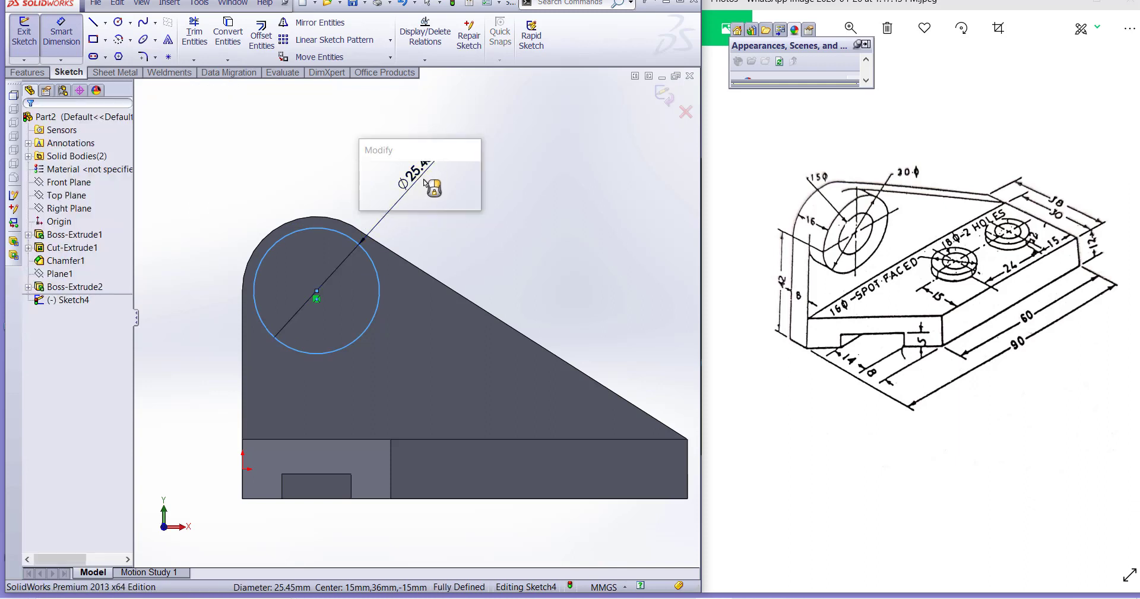
type("30")
key("Return")
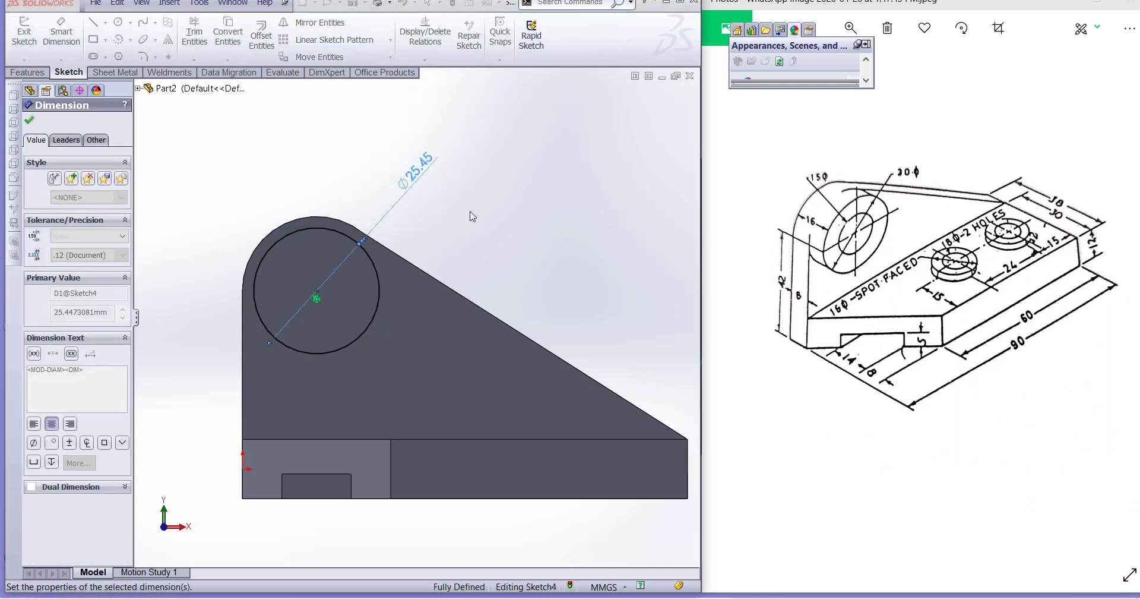
left_click(517, 257)
Extrude the circle 8 mm outward from the upright plate as a boss, with the result merged
scroll(493, 261, "up", 2)
middle_click_drag(448, 267, 494, 285)
key("Escape")
left_click(27, 72)
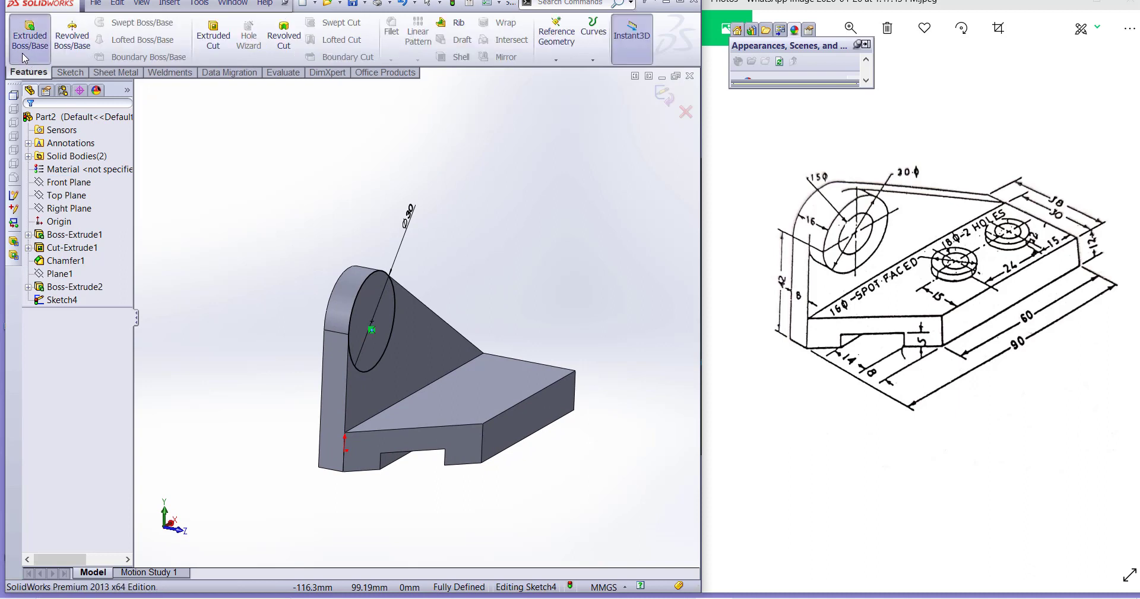
left_click(29, 36)
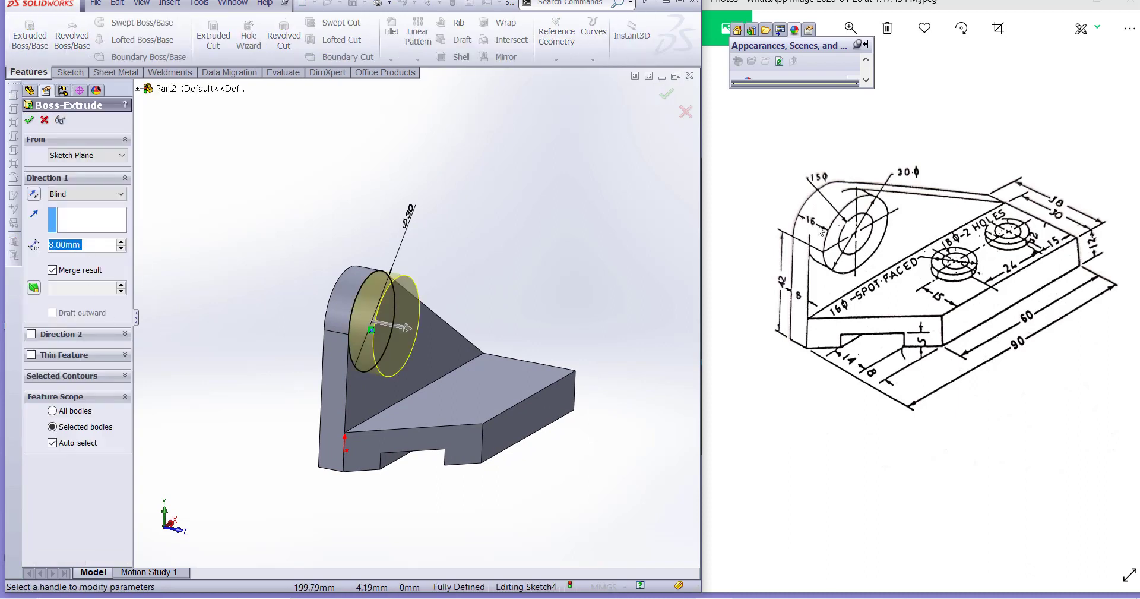
key("Return")
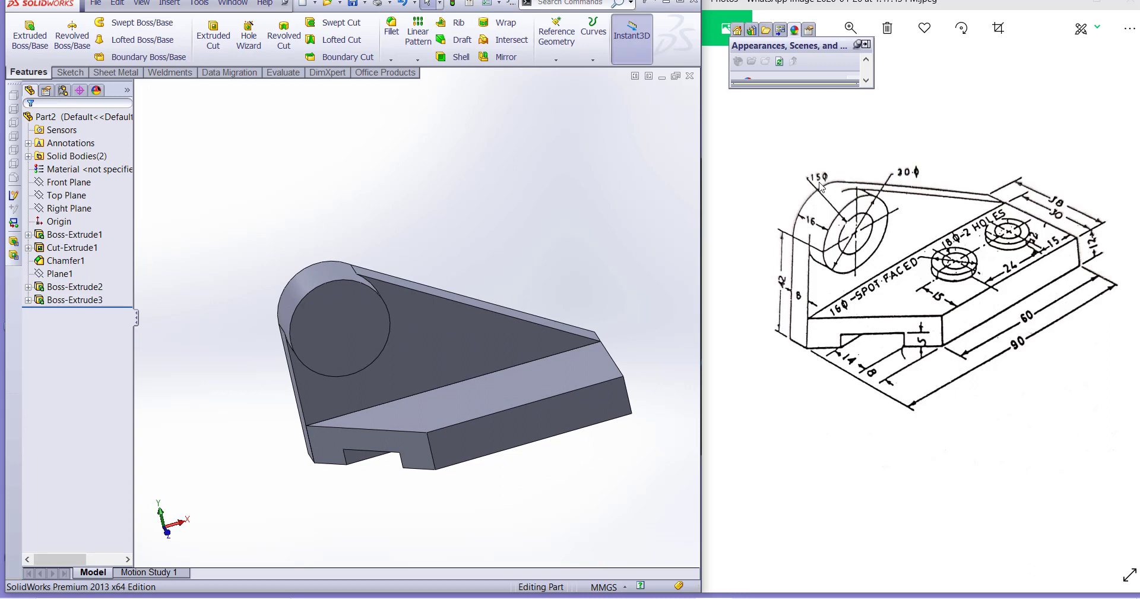
Face the boss's round front face and start a sketch on it with the Circle tool
middle_click_drag(458, 240, 492, 226)
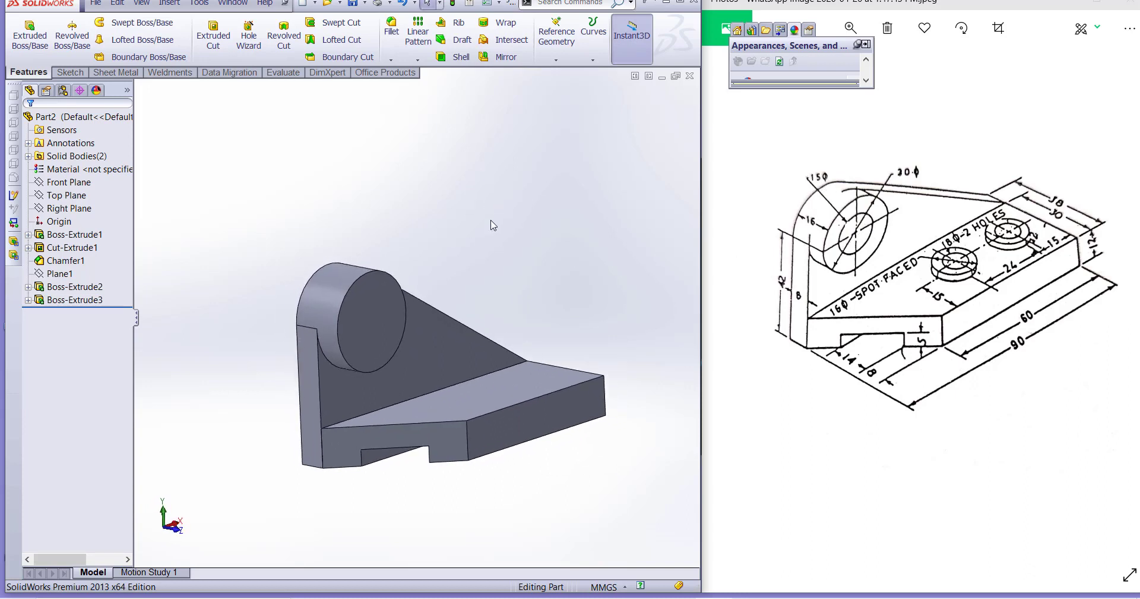
left_click(383, 344)
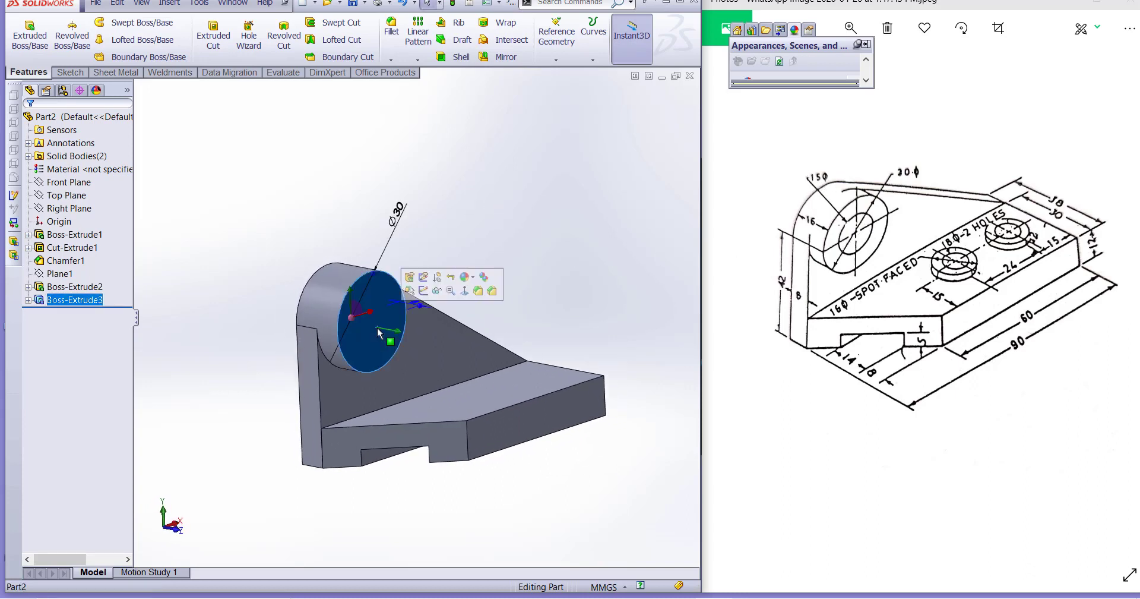
left_click(466, 291)
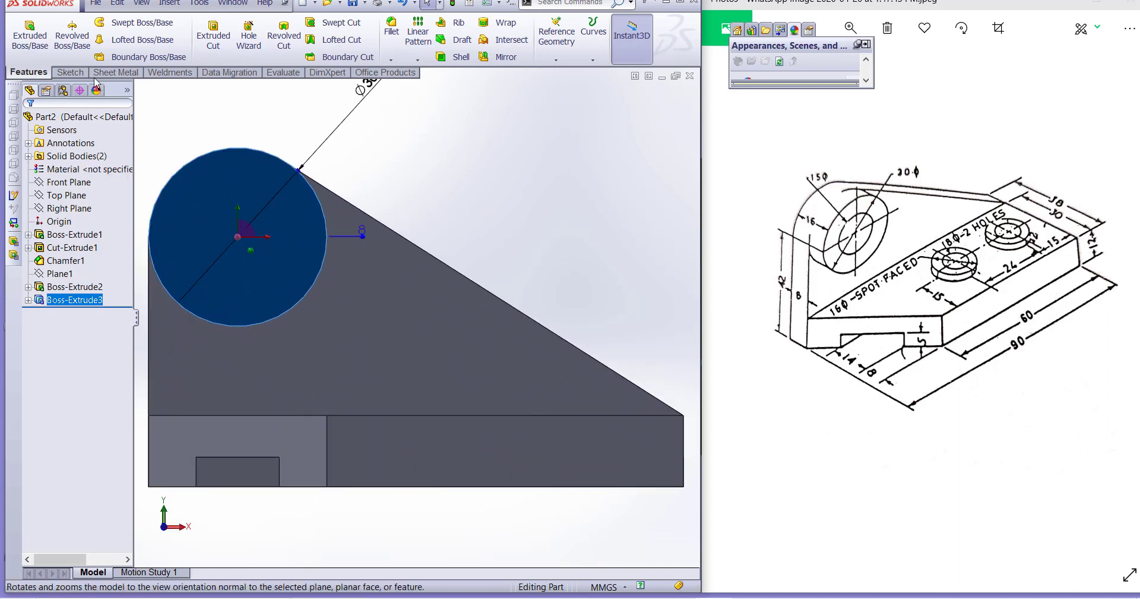
scroll(575, 235, "up", 1)
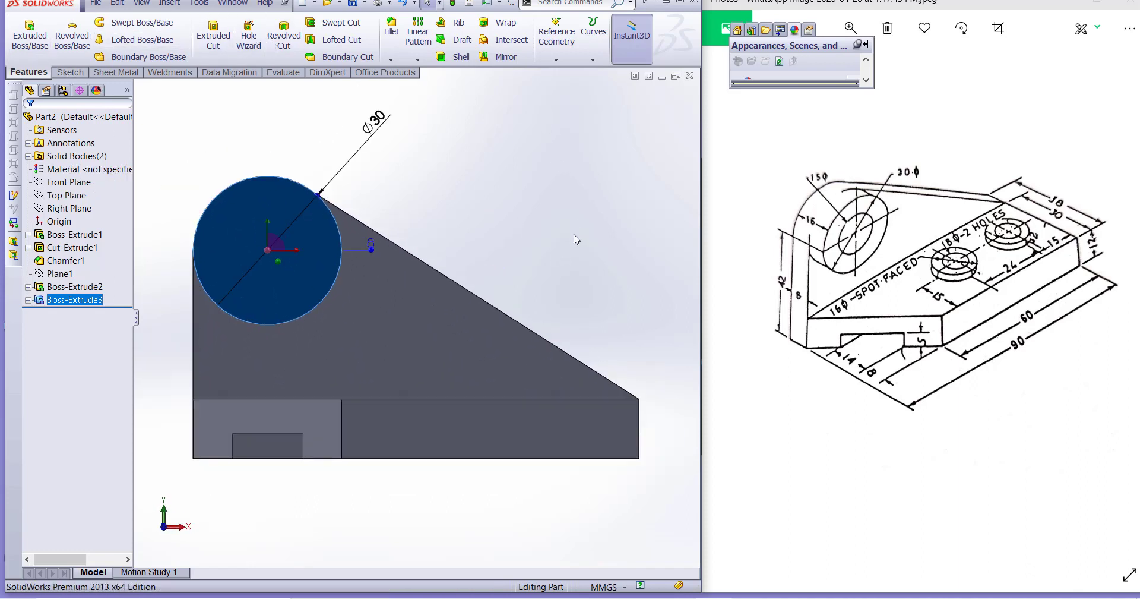
left_click(68, 72)
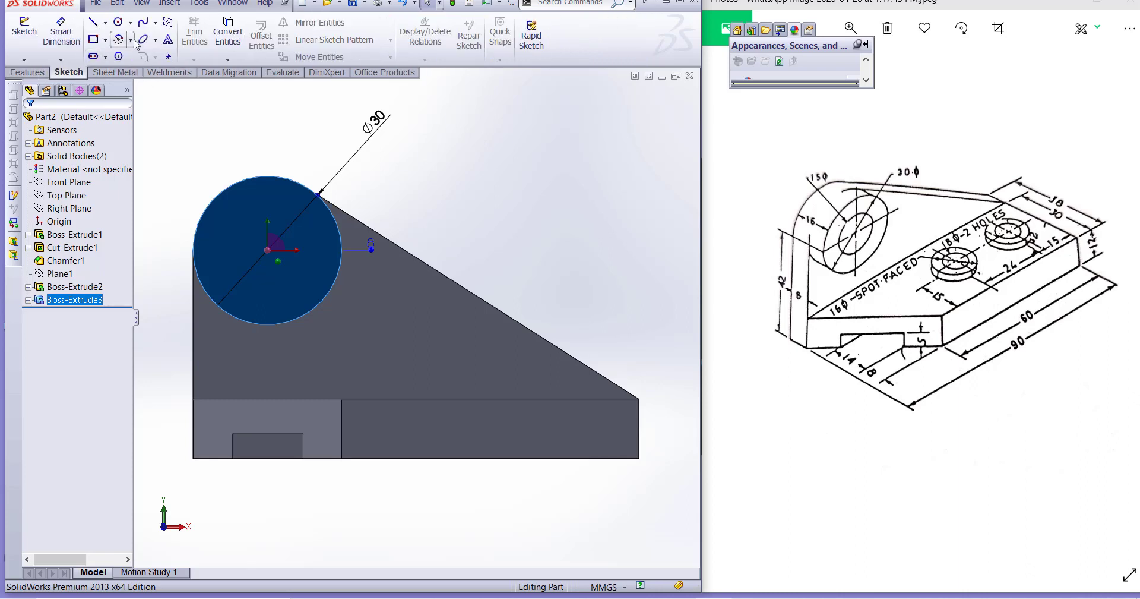
left_click(119, 22)
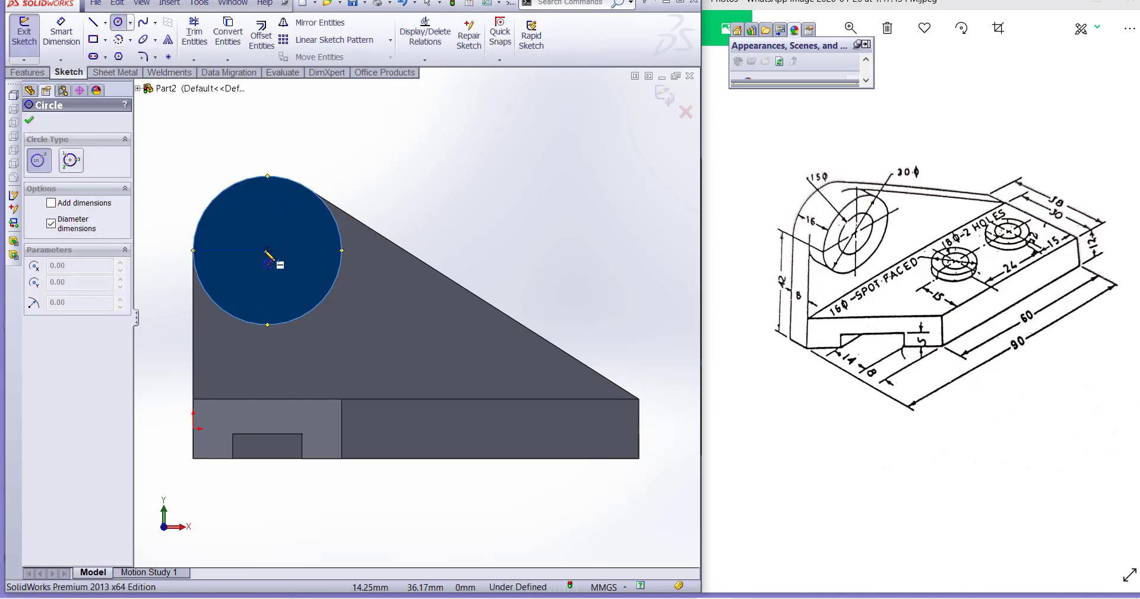
left_click(268, 250)
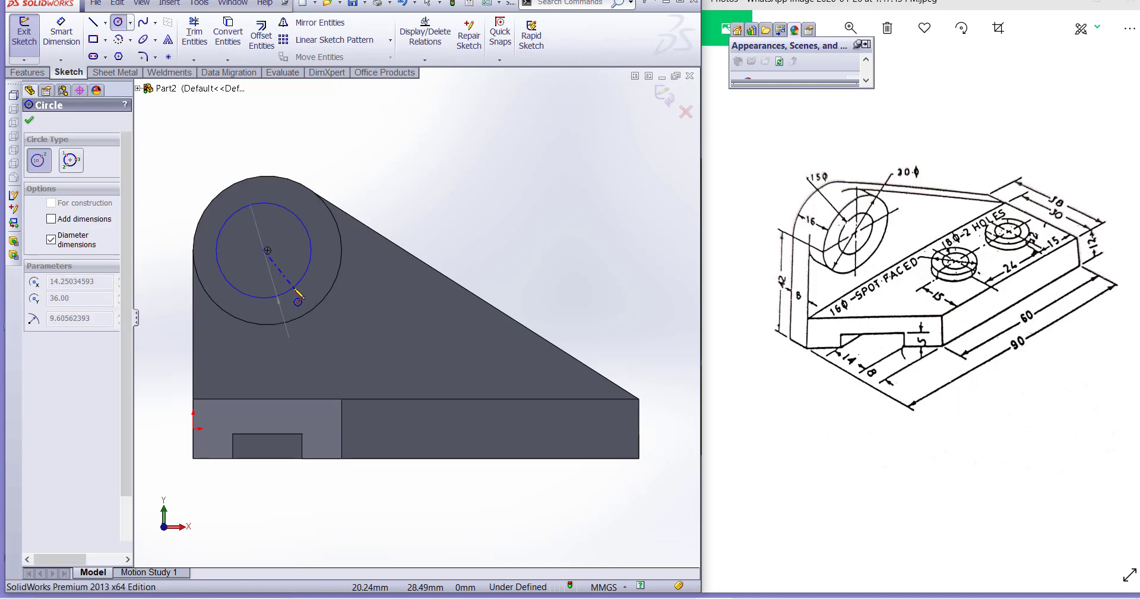
key("Escape")
left_click(118, 22)
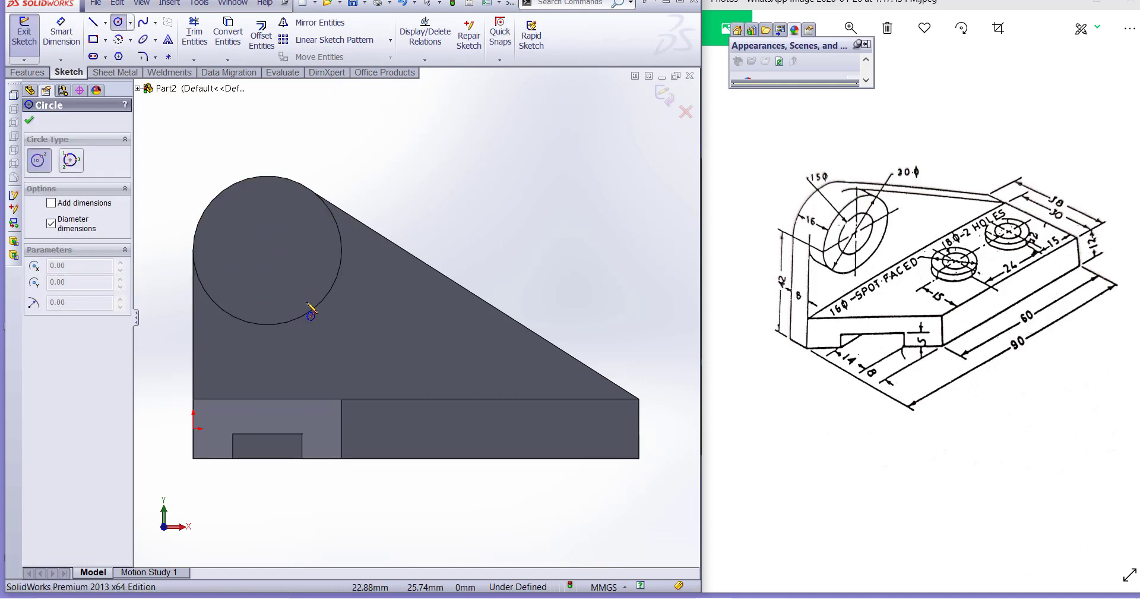
left_click(267, 250)
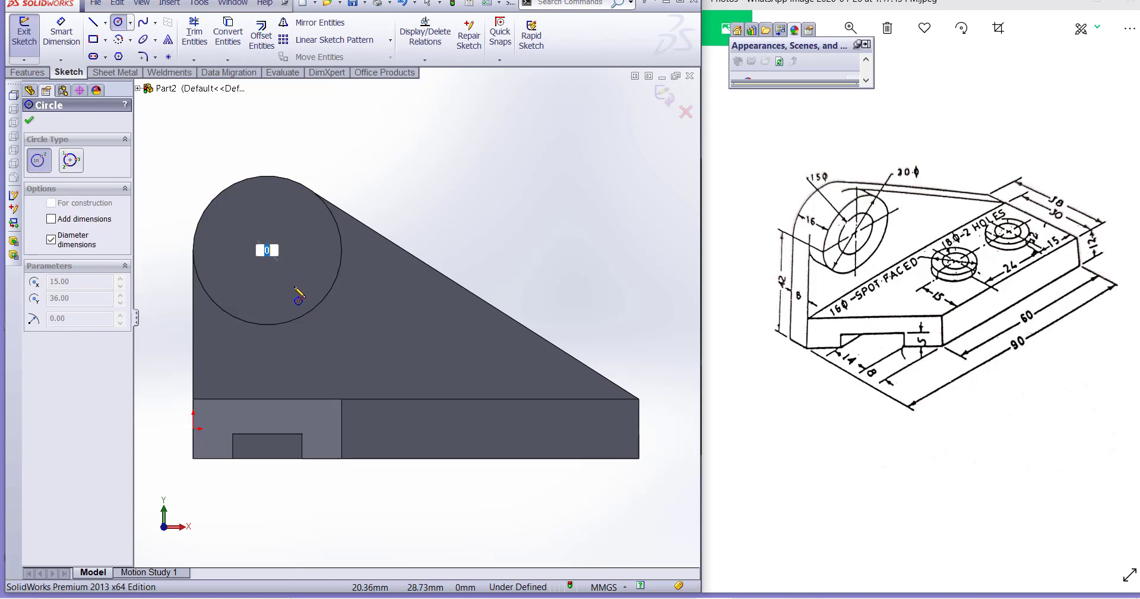
key("Escape")
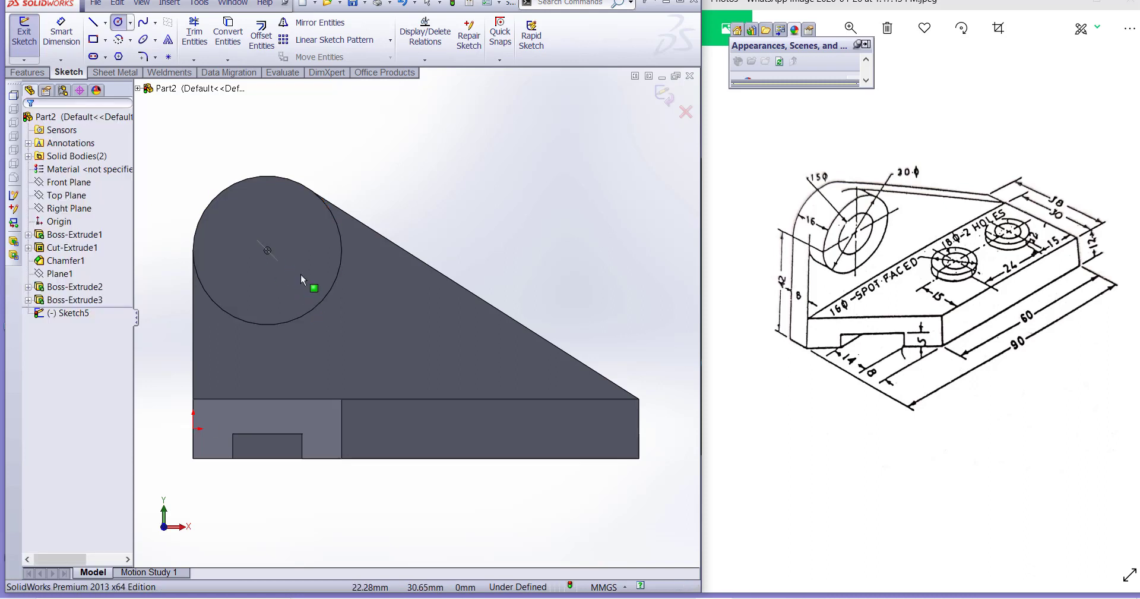
left_click(118, 23)
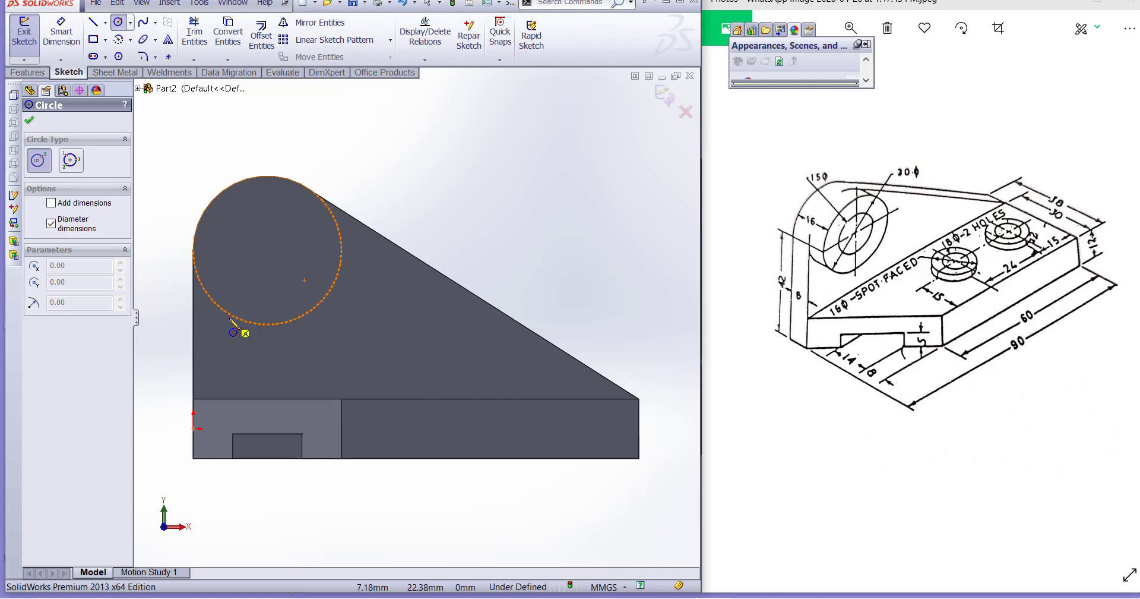
key("Escape")
key("f")
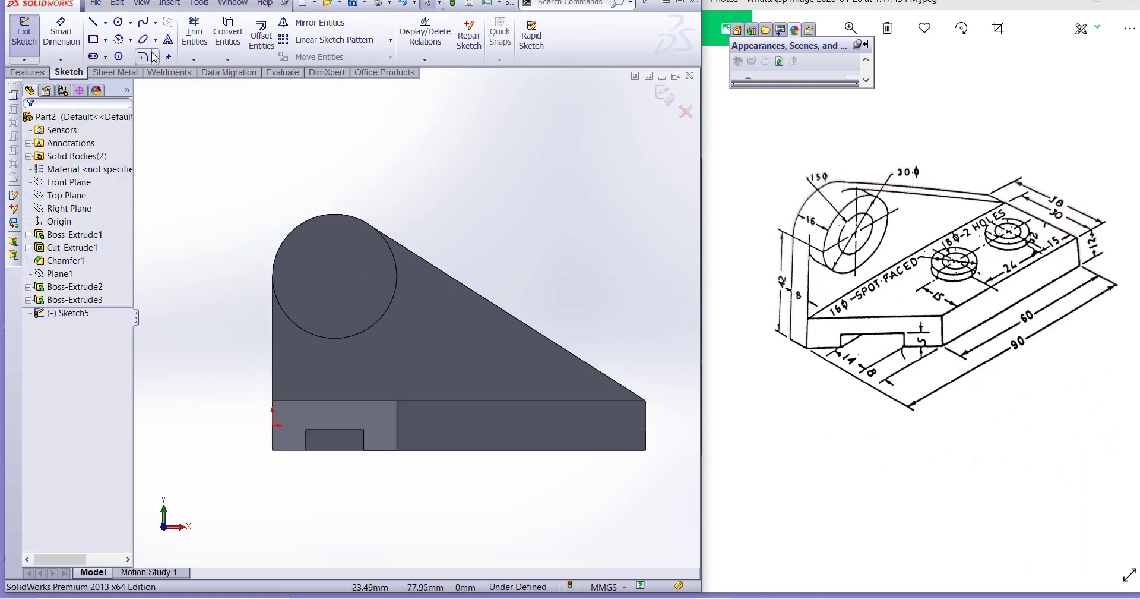
left_click(349, 261)
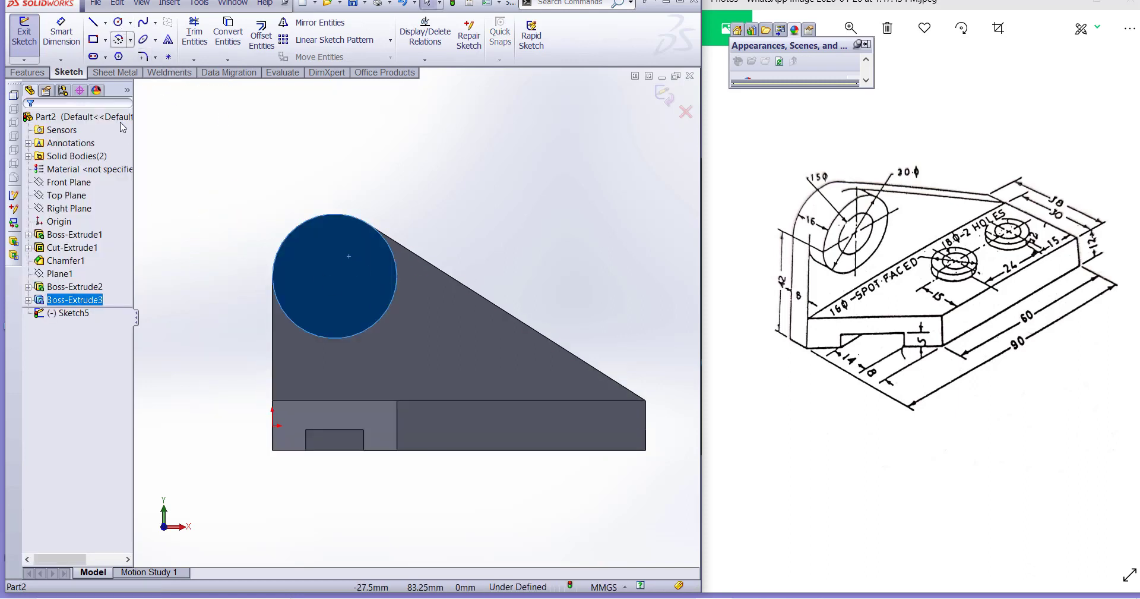
left_click(69, 313)
right_click(78, 315)
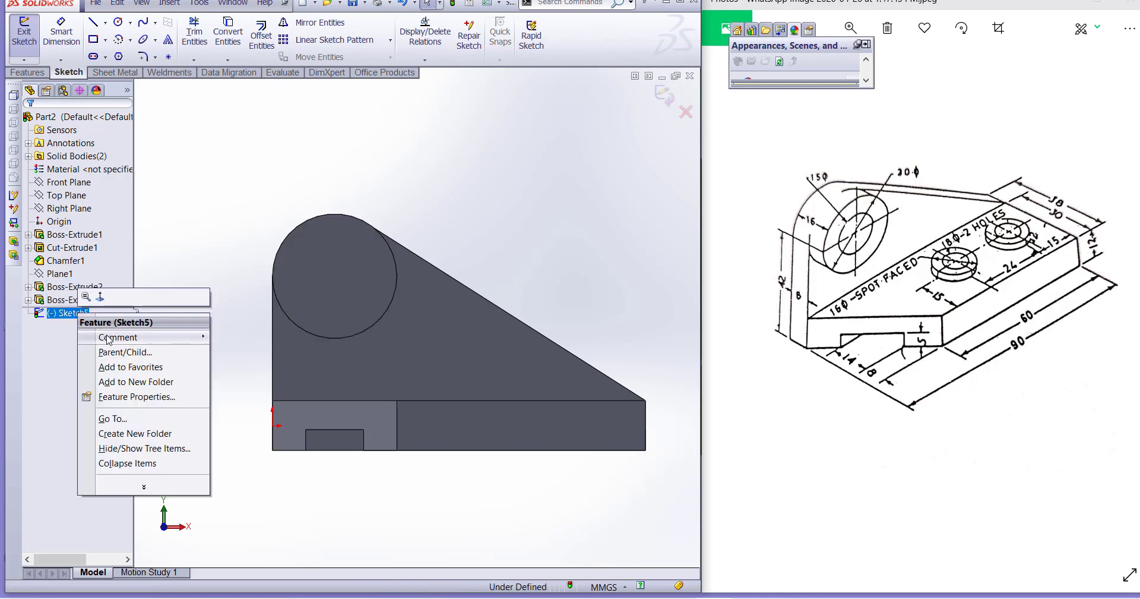
left_click(122, 189)
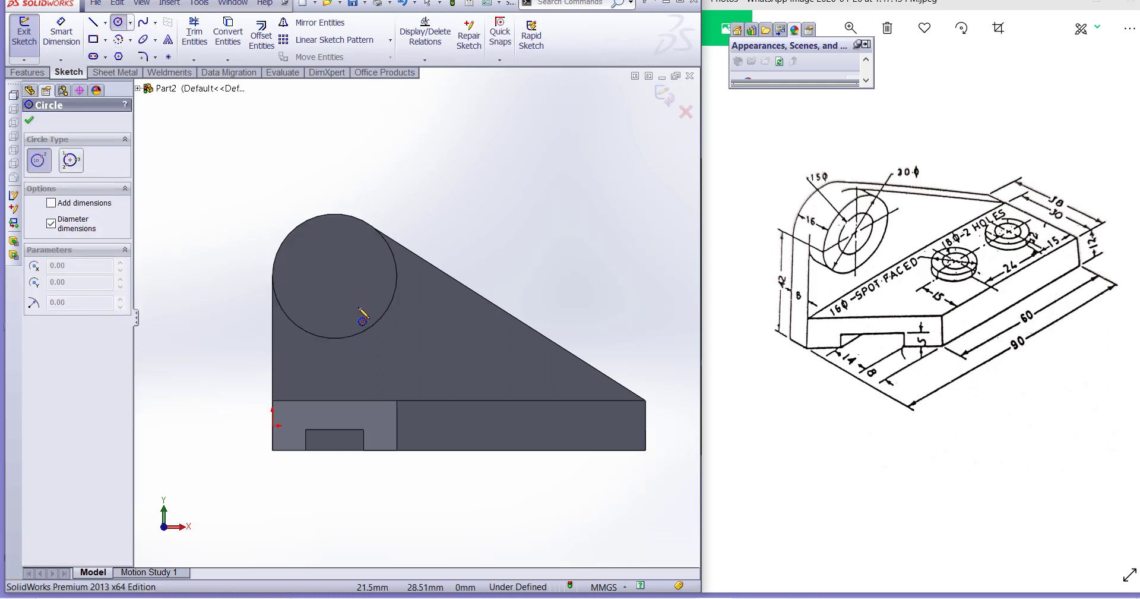
Draw a circle centred on the boss's front face and dimension its diameter to 15 mm
left_click(334, 277)
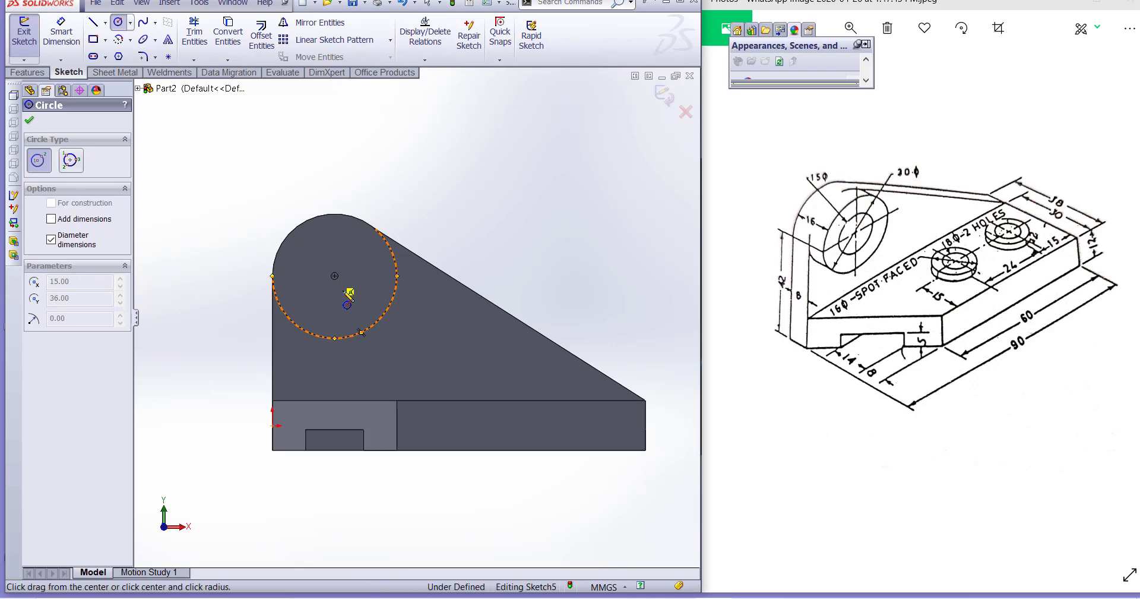
left_click(352, 303)
key("Escape")
left_click(61, 36)
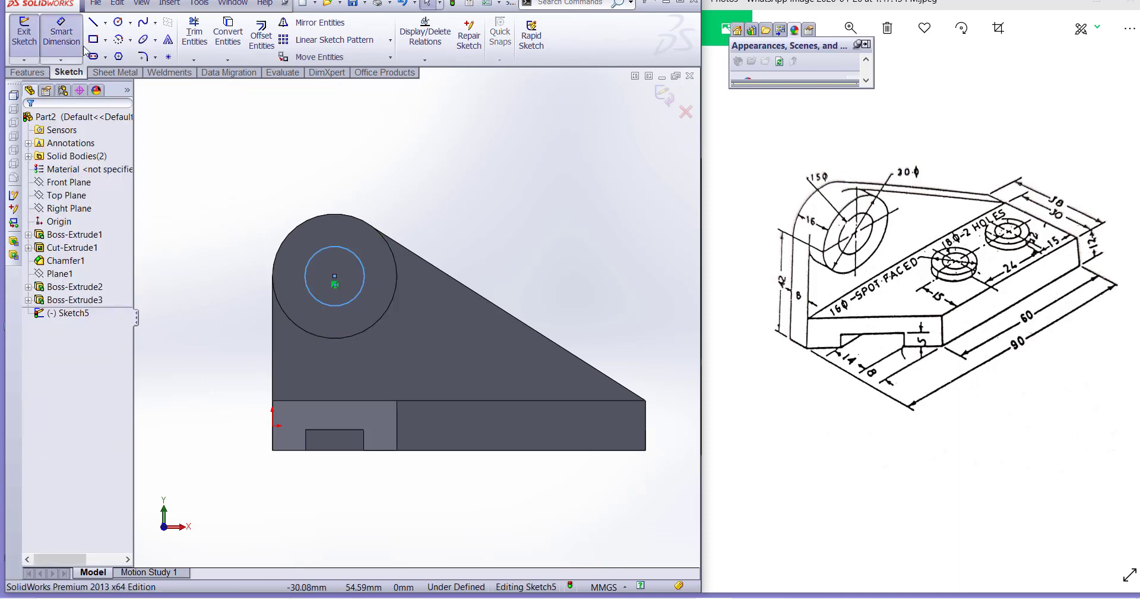
left_click(359, 265)
left_click(443, 156)
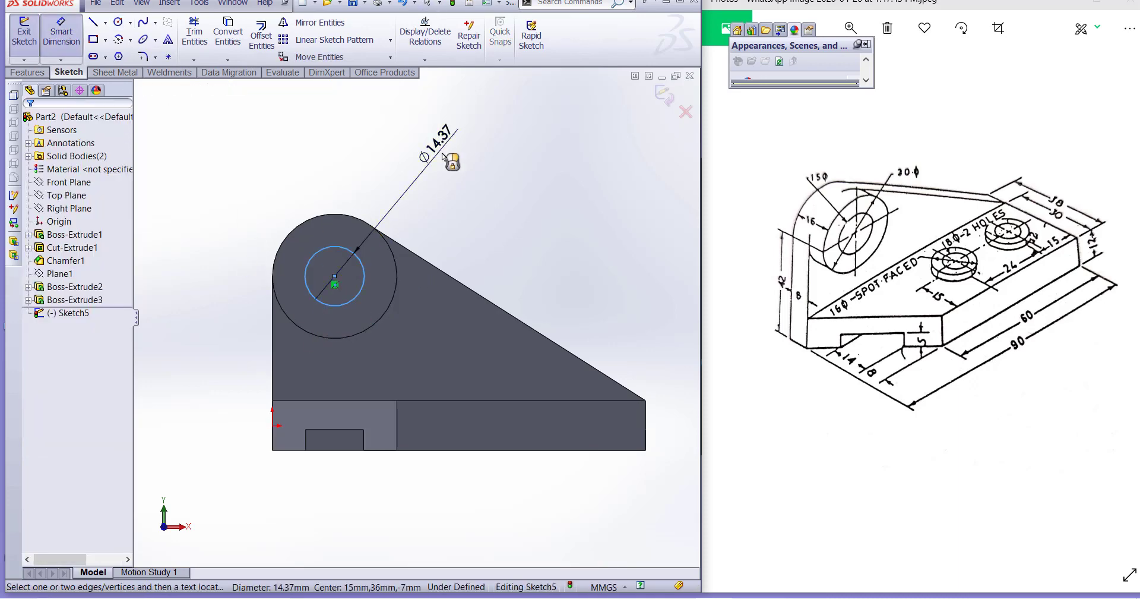
type("15")
key("Return")
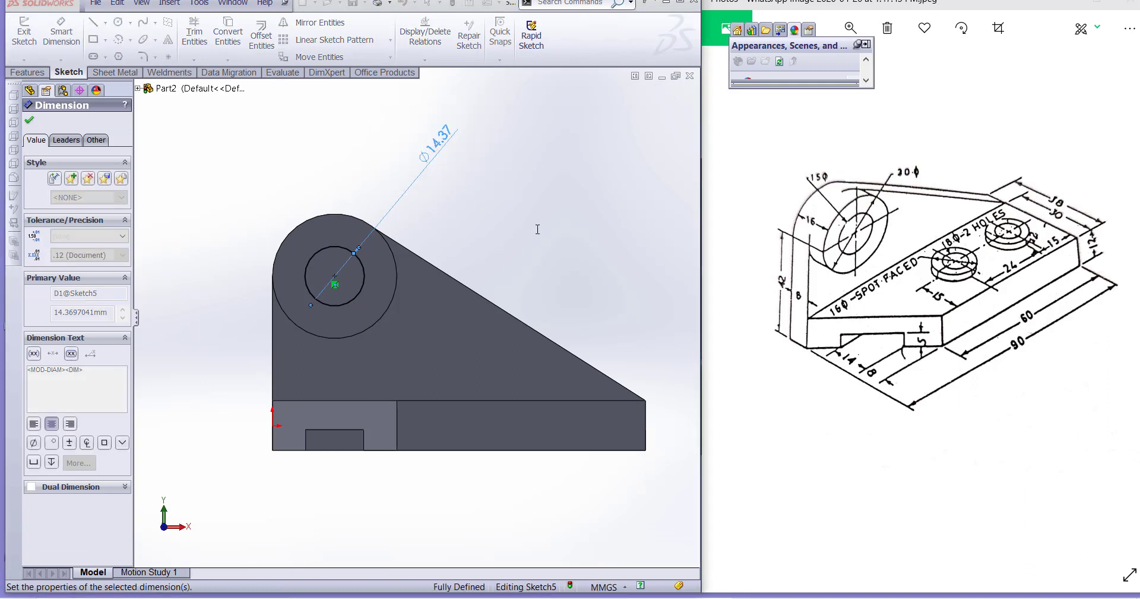
Cut-extrude the 15 mm circle to a blind depth of 34 mm, through the boss and the upright plate
middle_click_drag(445, 273, 446, 324)
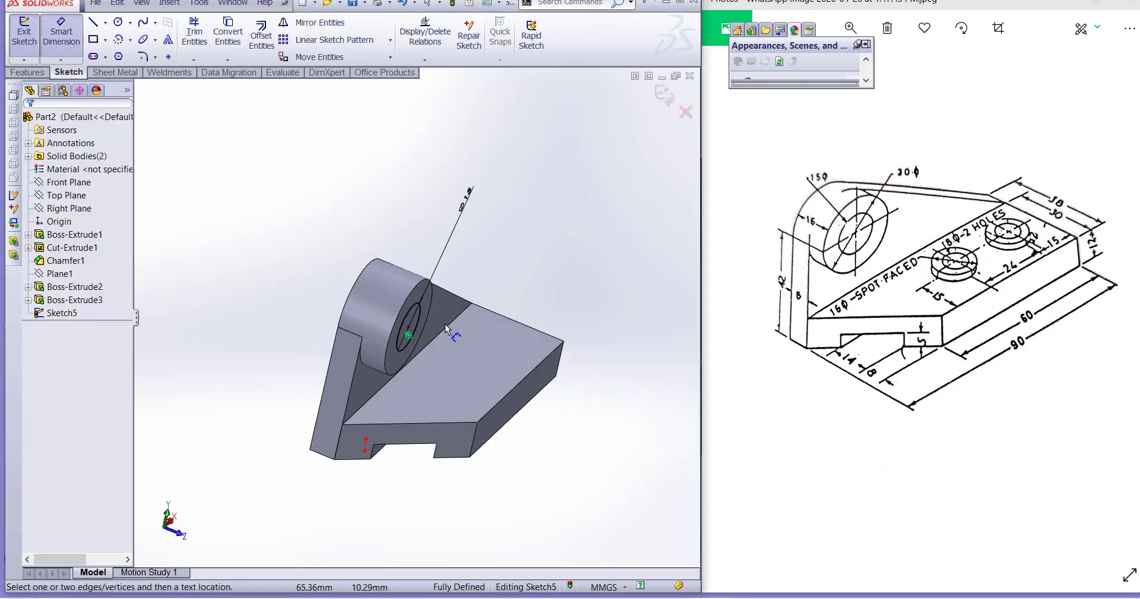
left_click(40, 72)
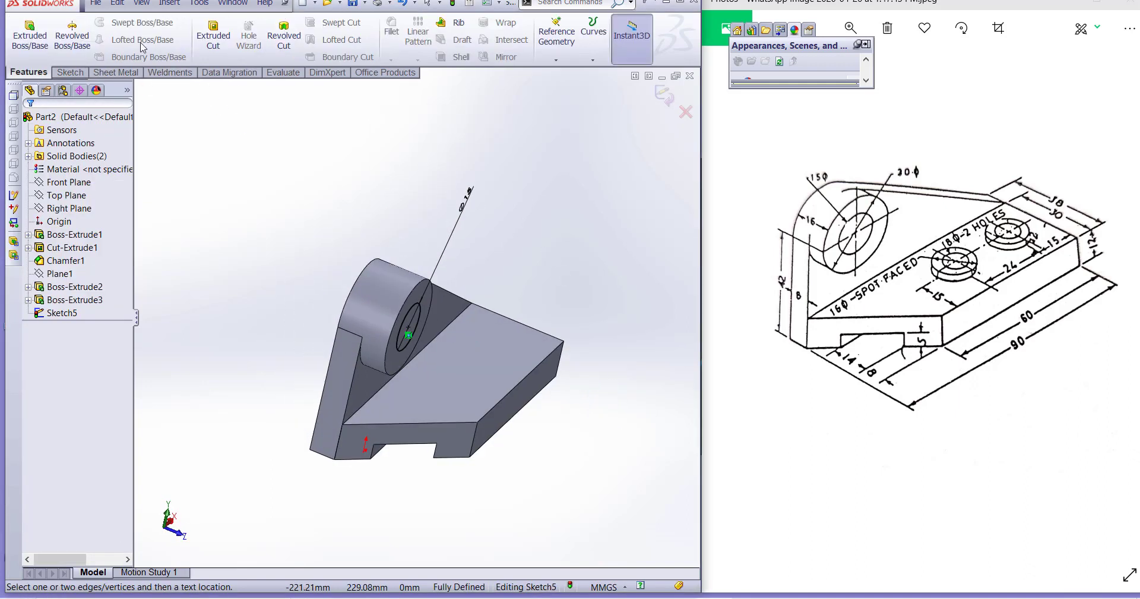
left_click(213, 37)
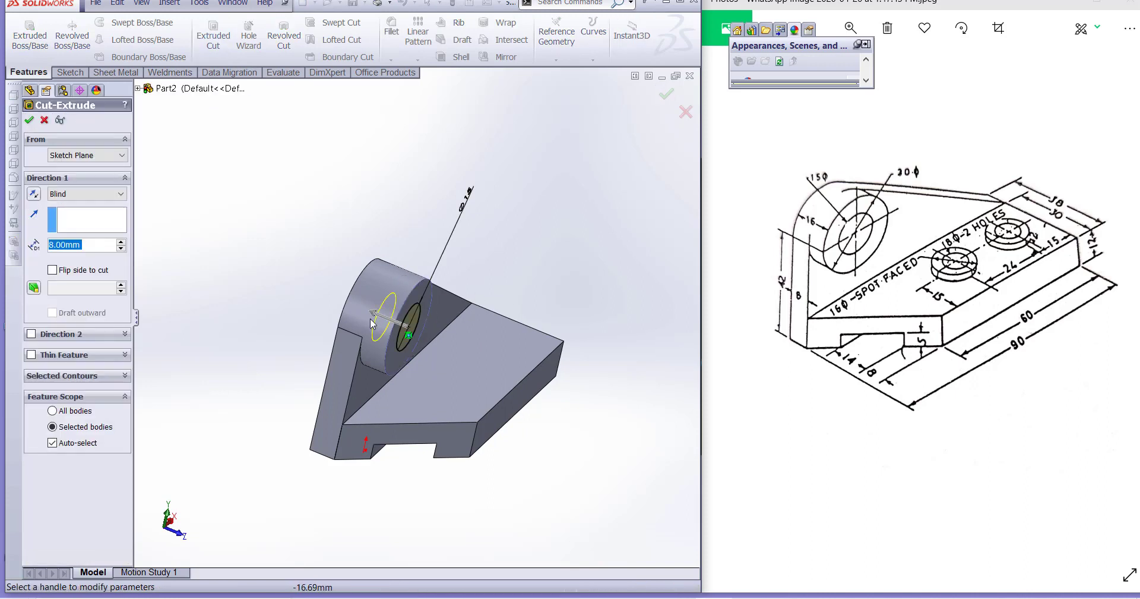
left_click_drag(315, 300, 298, 297)
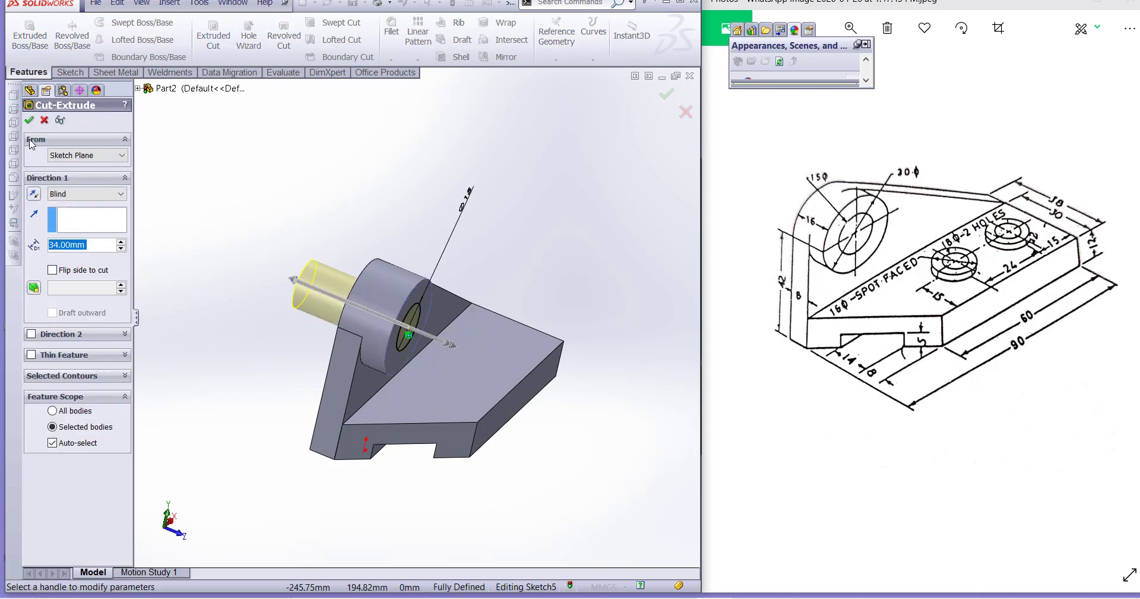
left_click(28, 121)
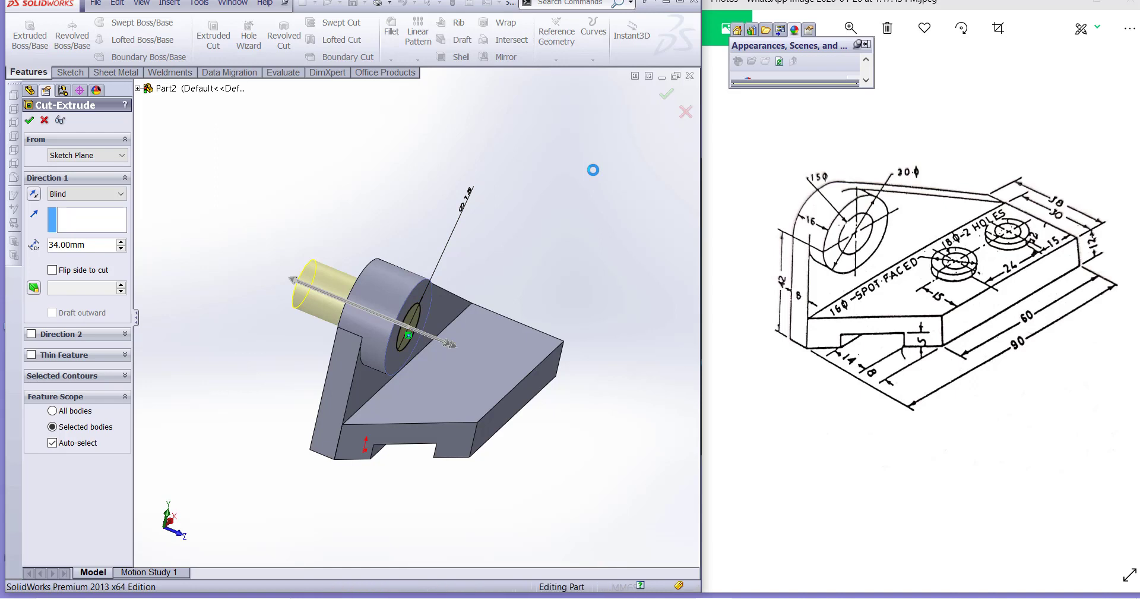
Face the base's flat top surface straight on and start a sketch on it with the Circle tool
middle_click_drag(618, 311, 588, 280)
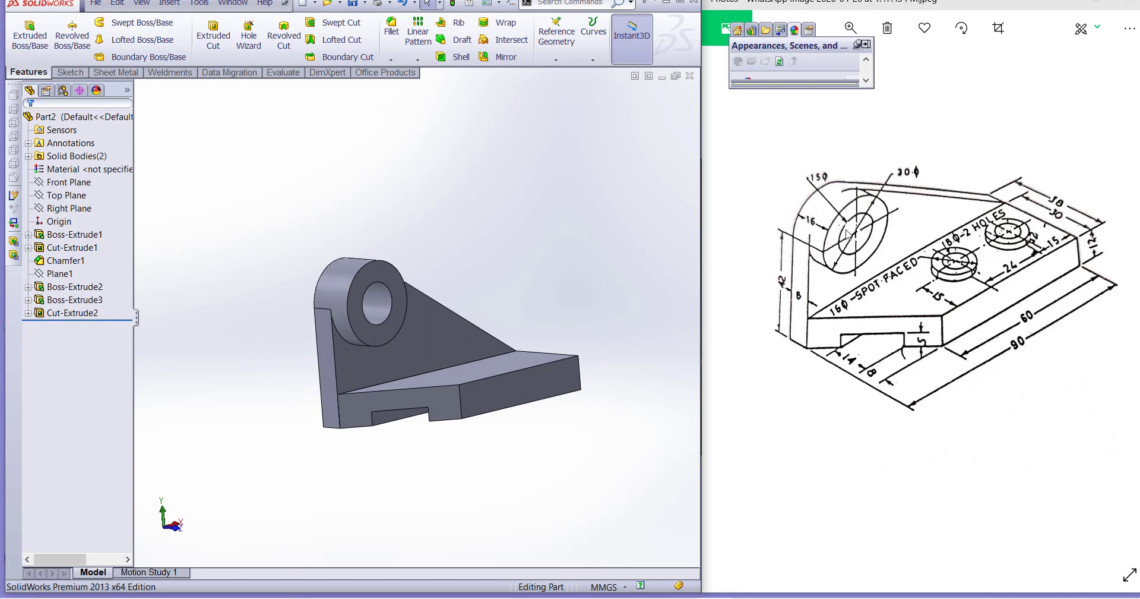
middle_click_drag(445, 300, 448, 292)
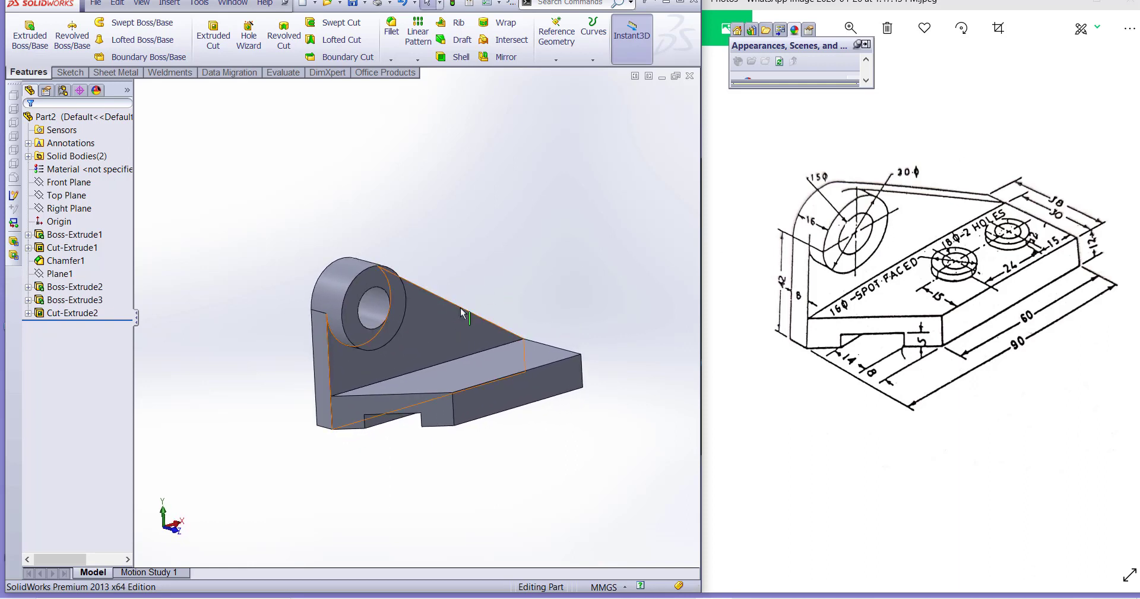
left_click(517, 358)
left_click(605, 327)
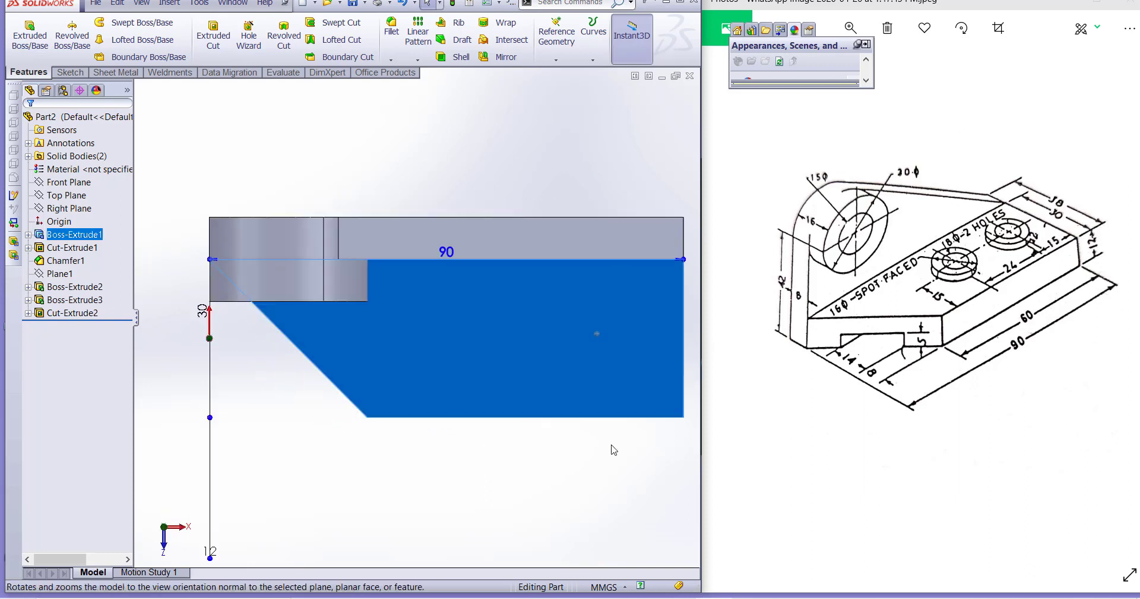
scroll(662, 394, "down", 2)
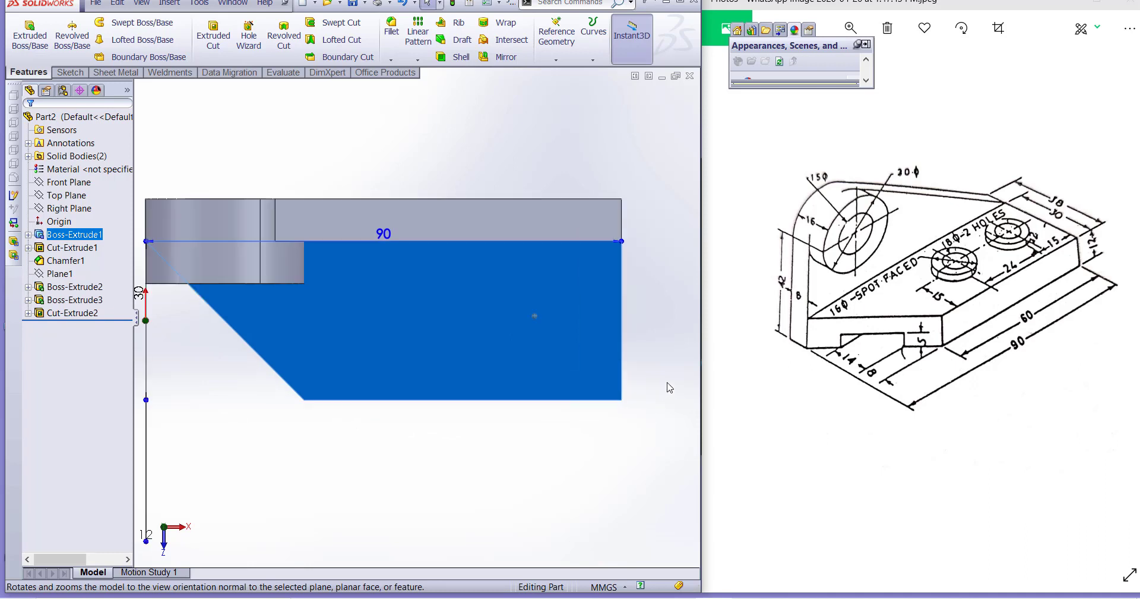
left_click(82, 72)
left_click(119, 24)
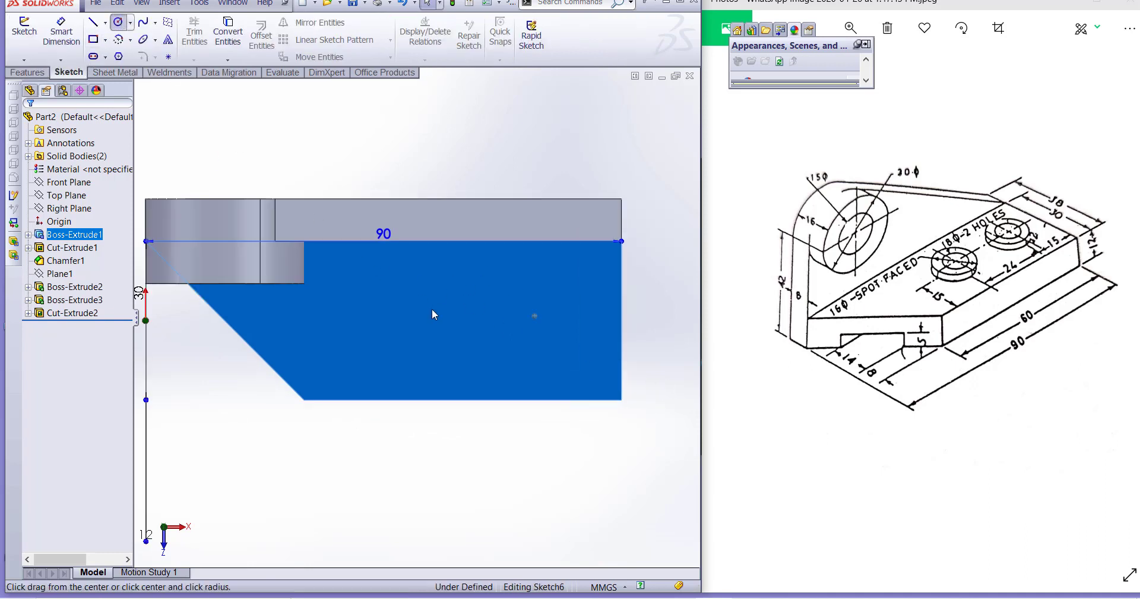
Draw two circles about 15 mm and 16 mm in diameter on the base's top face, centres about 23 mm apart along its length
left_click(442, 320)
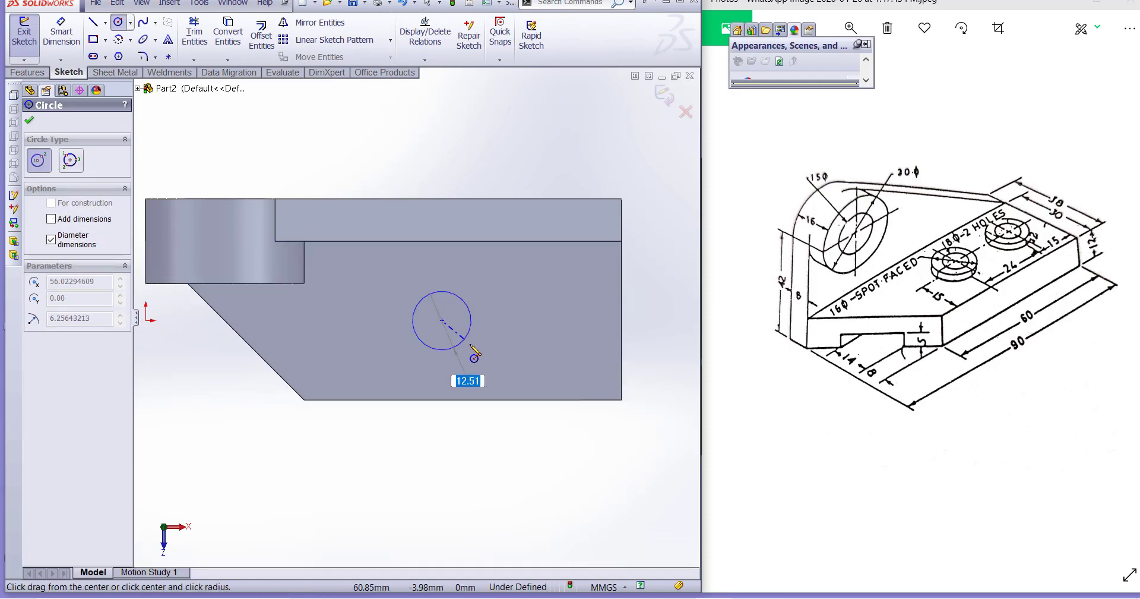
left_click(467, 351)
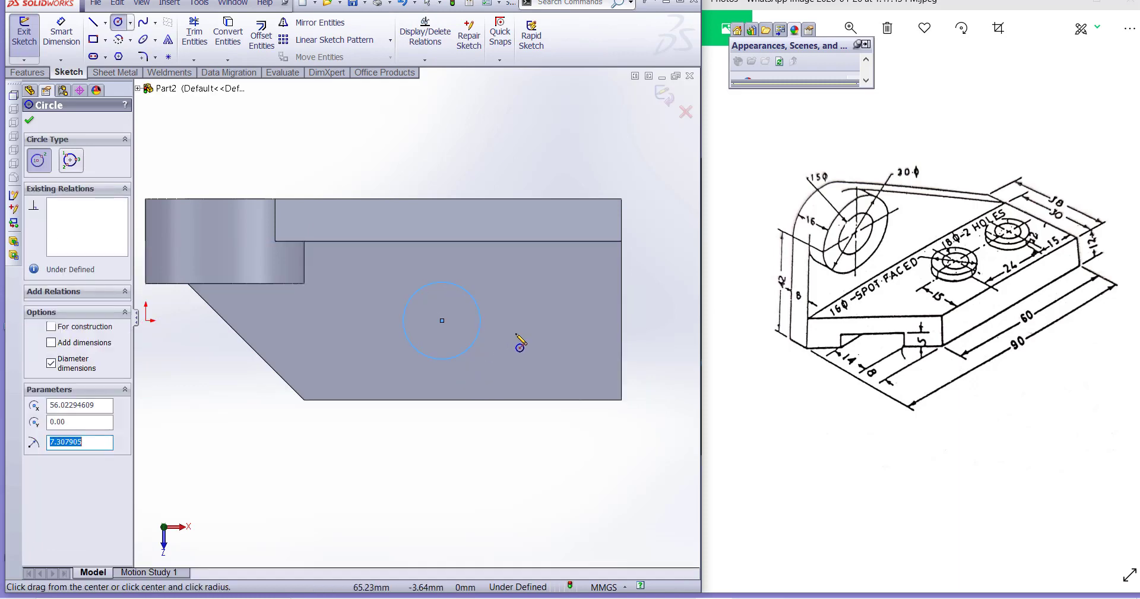
left_click(564, 320)
left_click(590, 355)
key("Escape")
Dimension the diameter of the circle nearer the base's square end to 16 mm
left_click(61, 36)
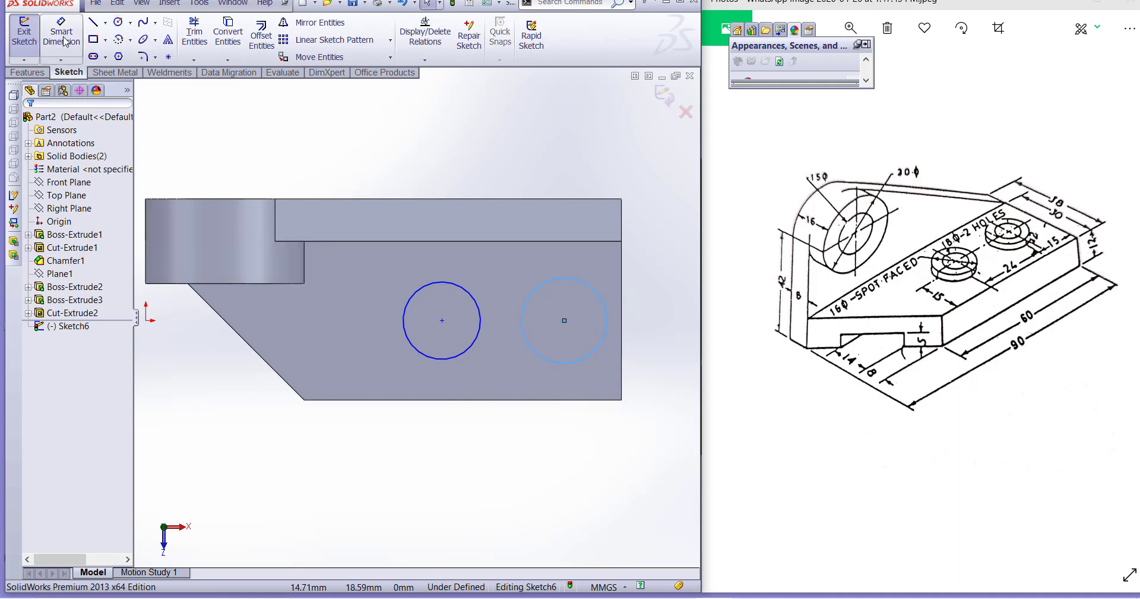
left_click(590, 360)
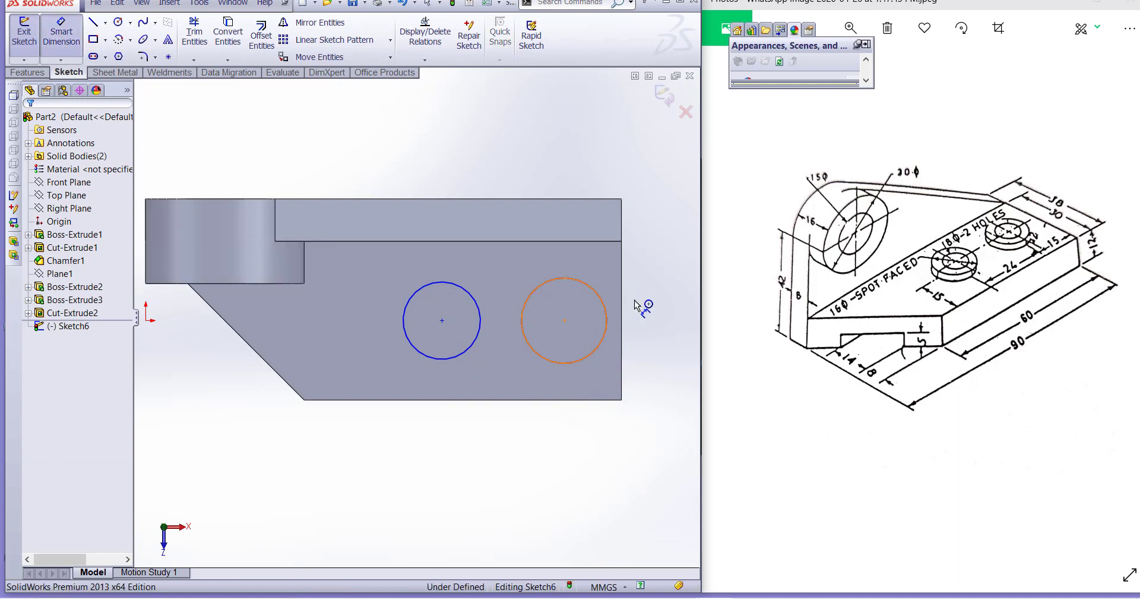
left_click(666, 269)
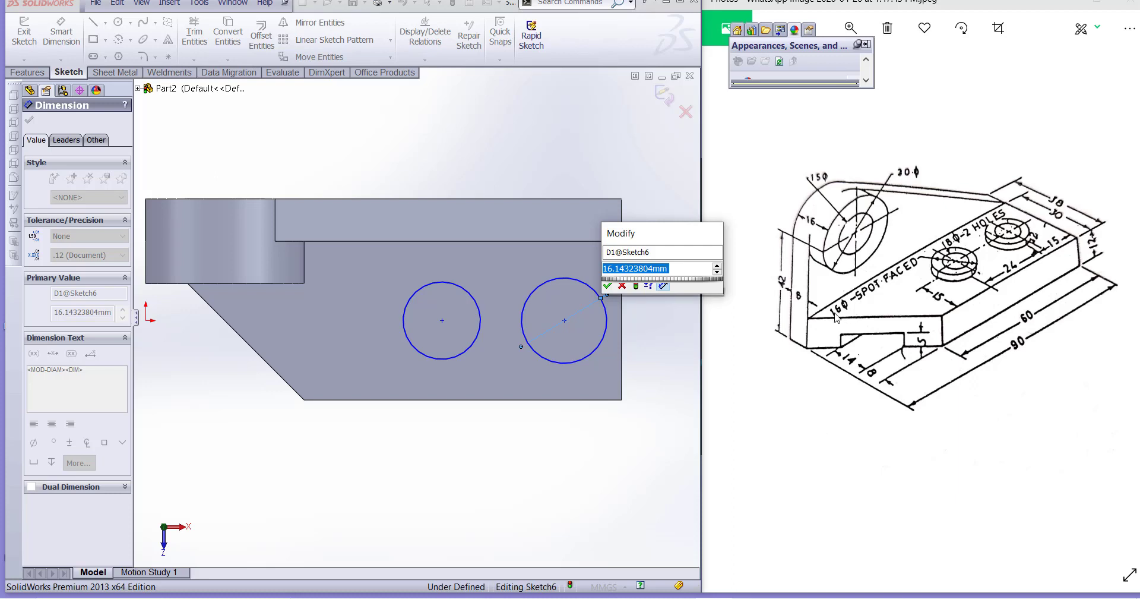
type("16")
key("Return")
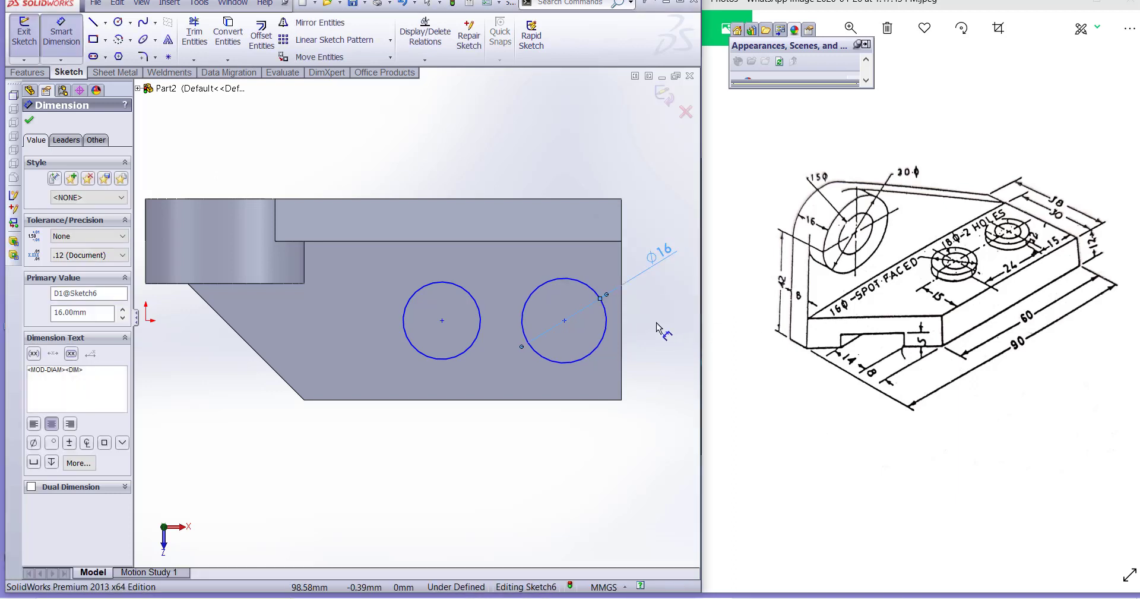
key("Escape")
key("Escape")
Add an Equal relation between the two circles on the base
left_click(603, 343)
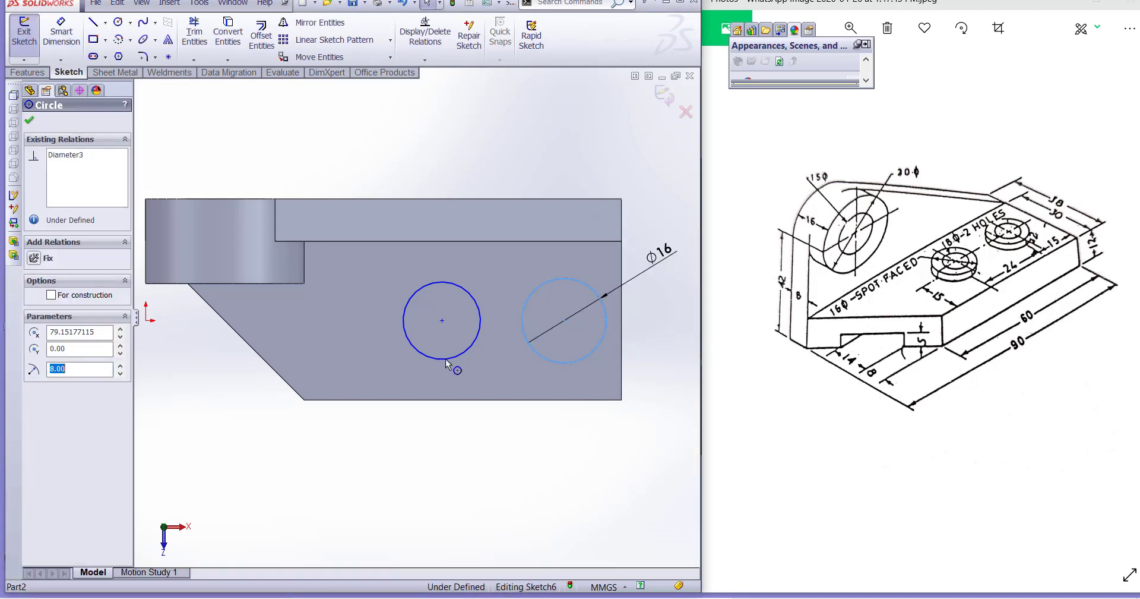
left_click(445, 360, "ctrl")
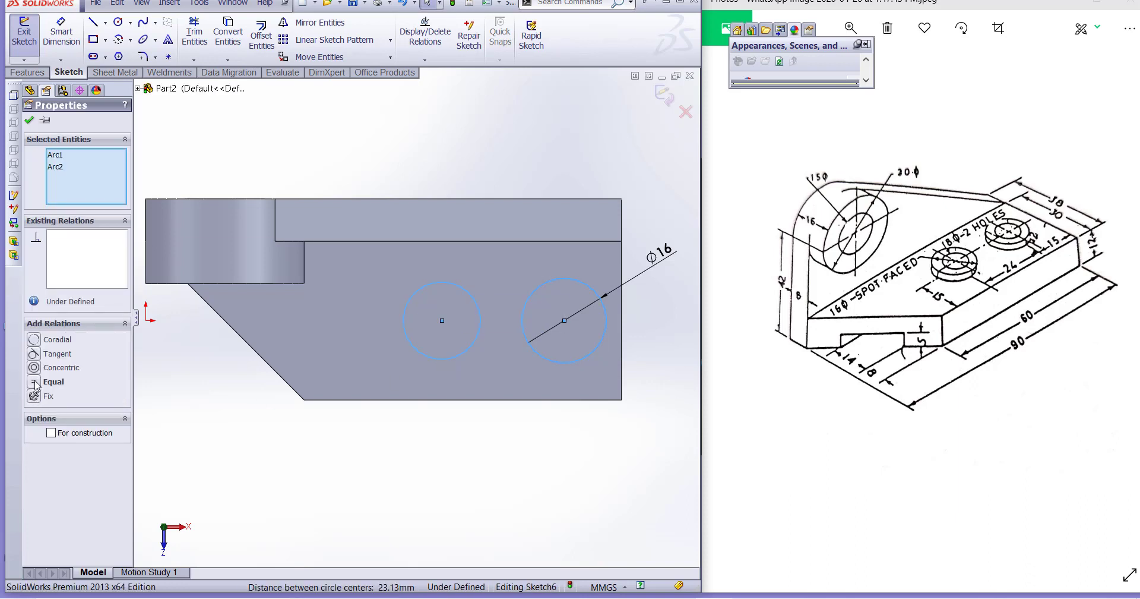
left_click(53, 382)
left_click(551, 438)
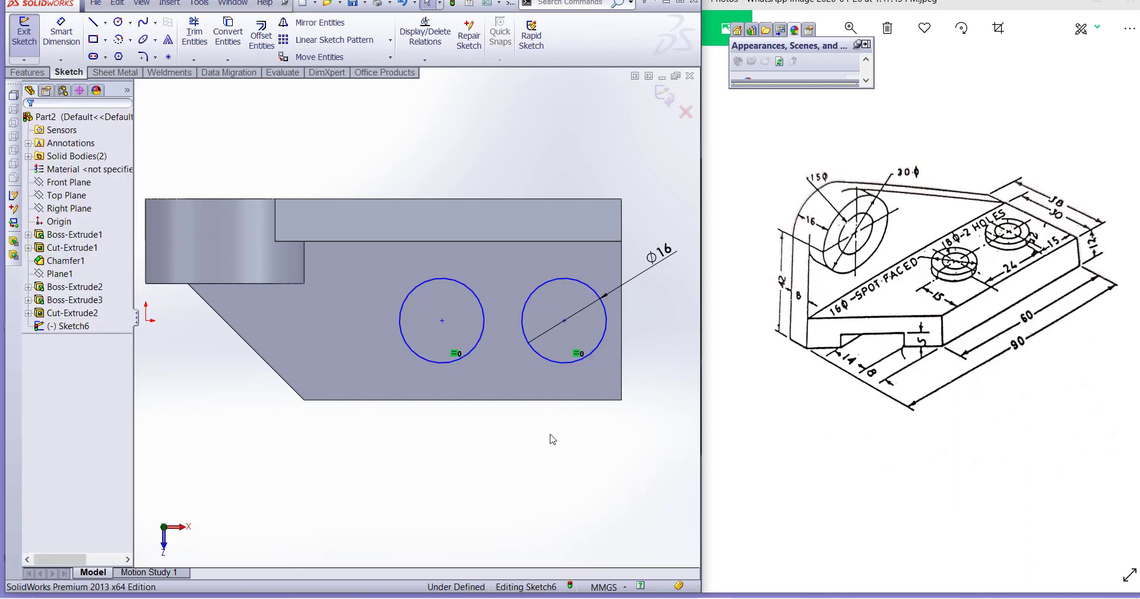
Dimension the centre of the 16 mm circle 15 mm from the base's square end edge
left_click(66, 40)
left_click(564, 321)
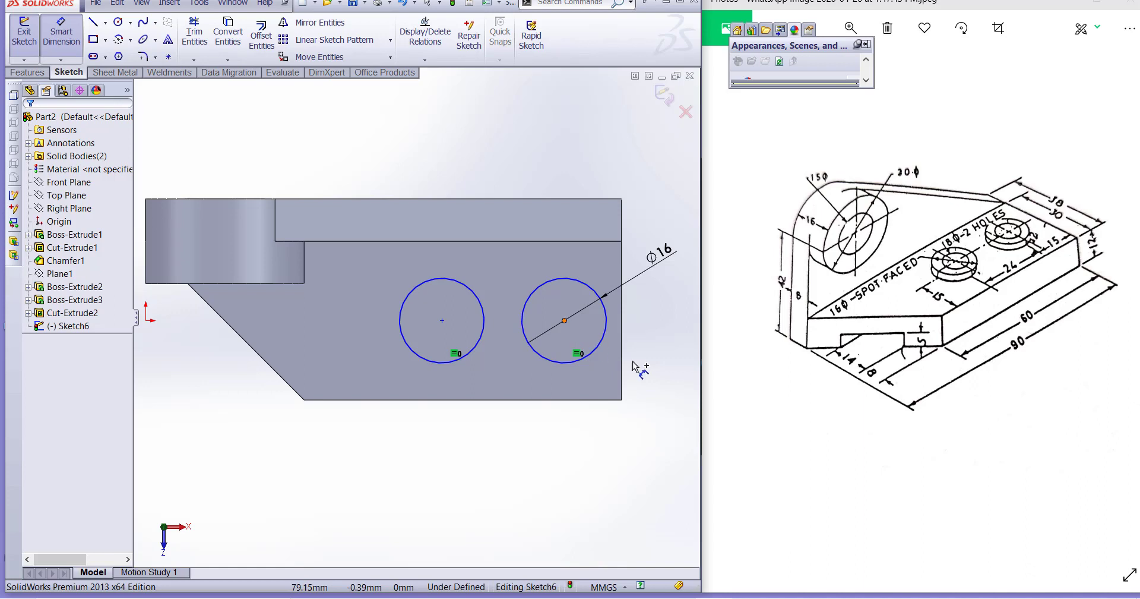
left_click(621, 371)
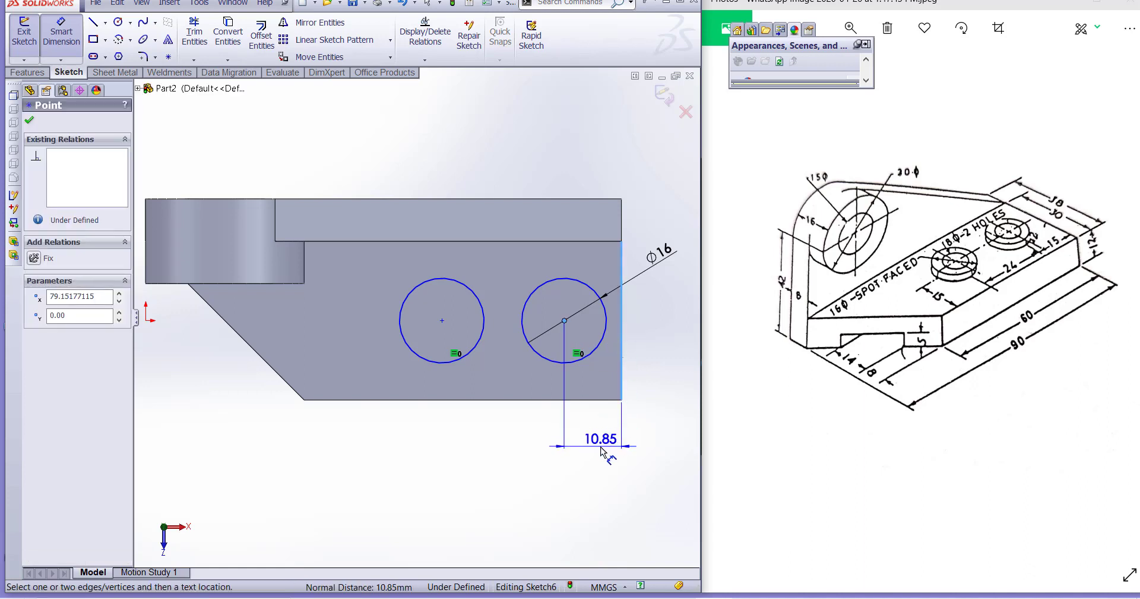
left_click(602, 450)
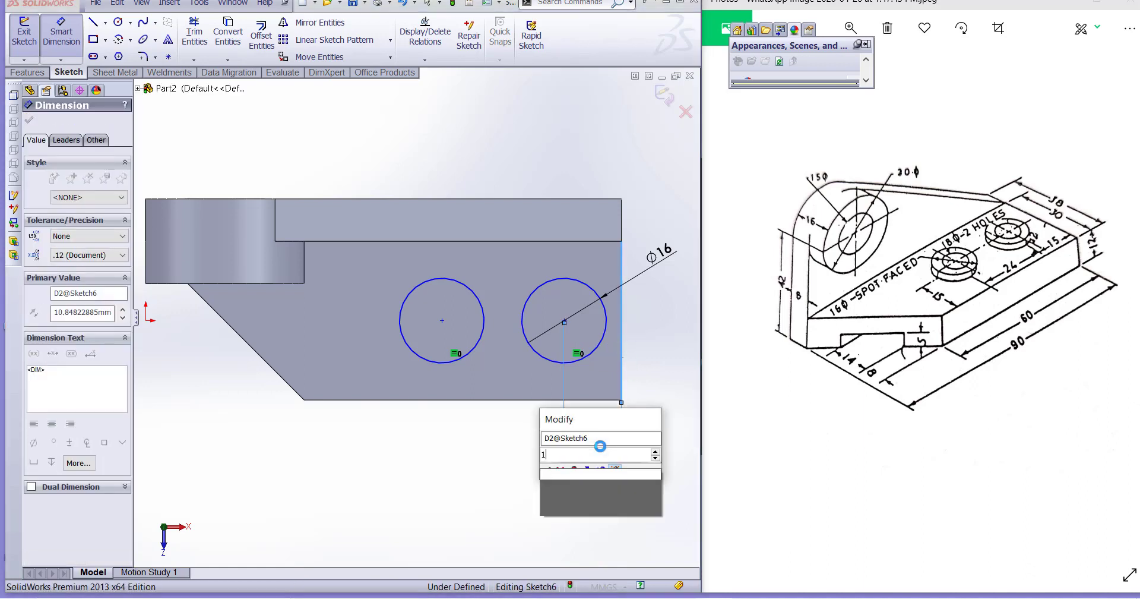
type("15")
key("Return")
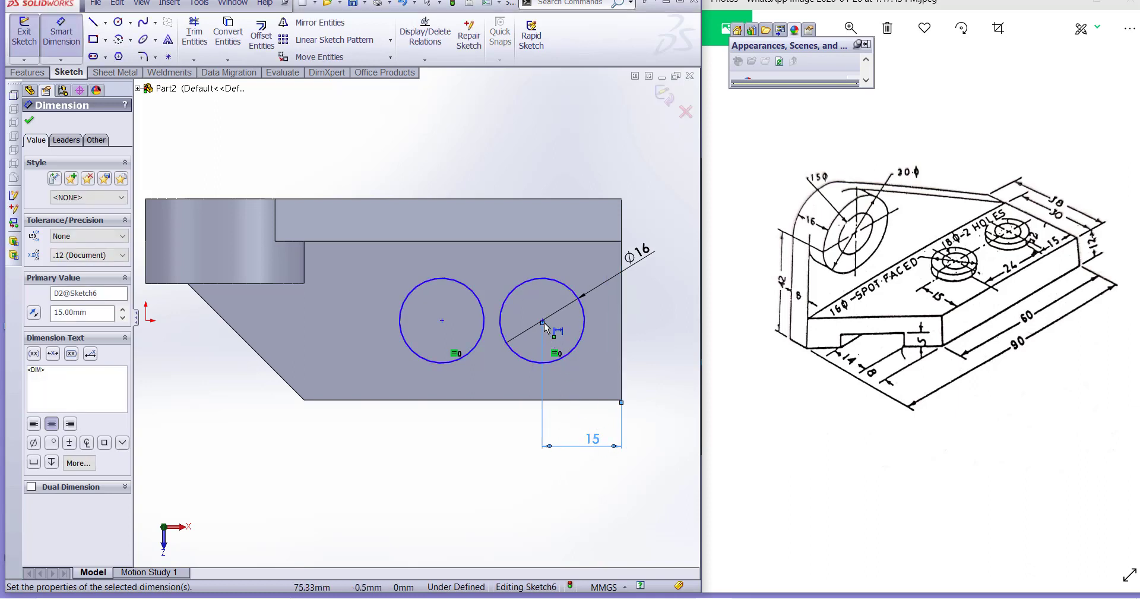
Dimension the spacing between the two circle centres to 24 mm
left_click(442, 321)
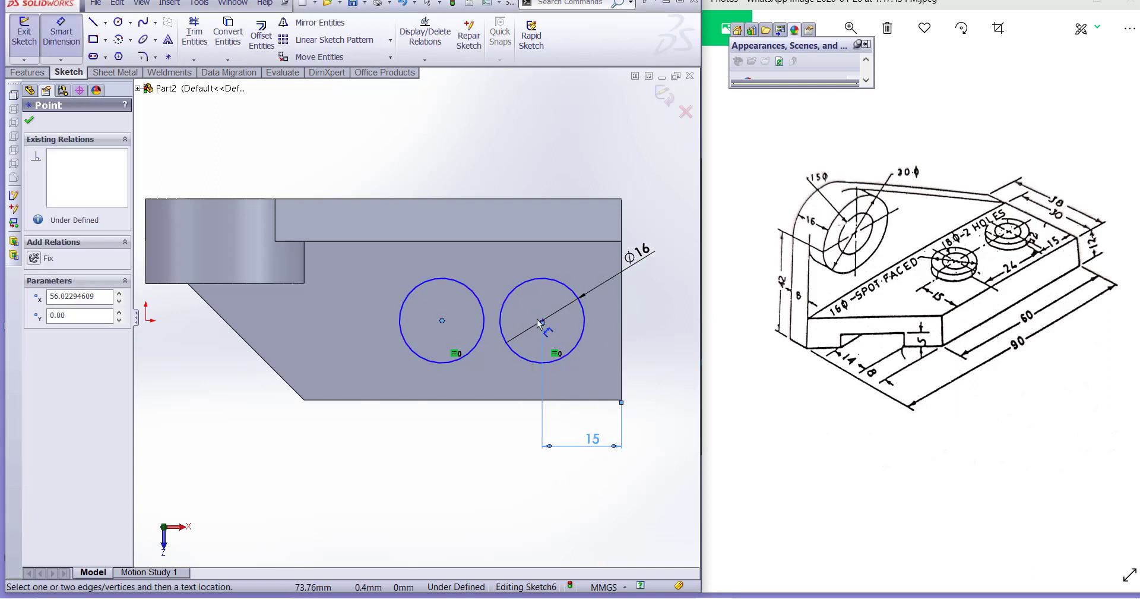
left_click(543, 321)
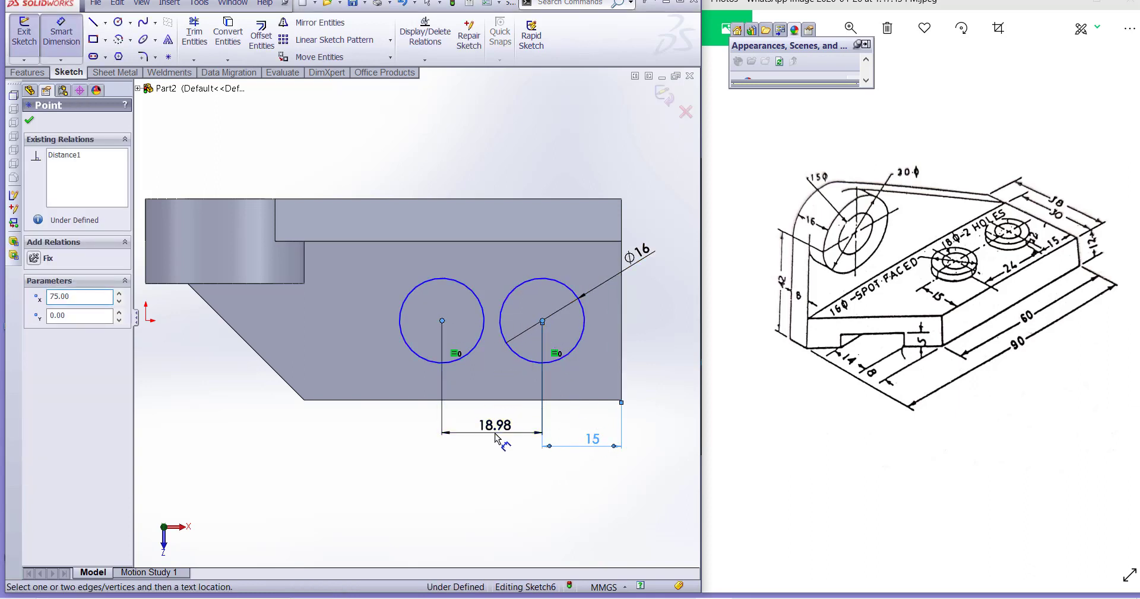
left_click(500, 438)
type("24")
key("Return")
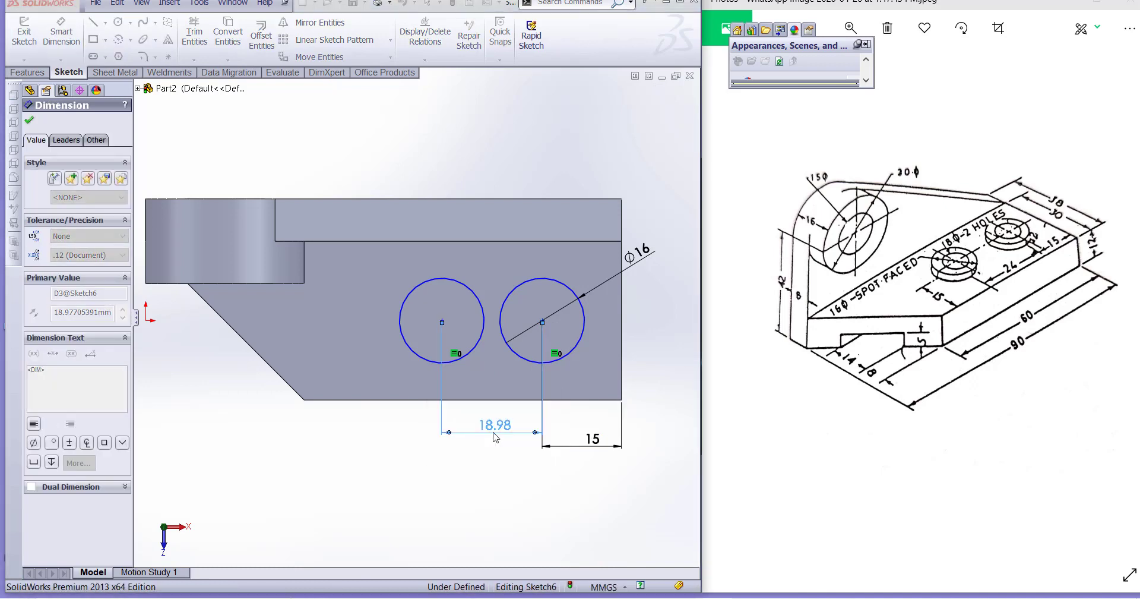
key("Escape")
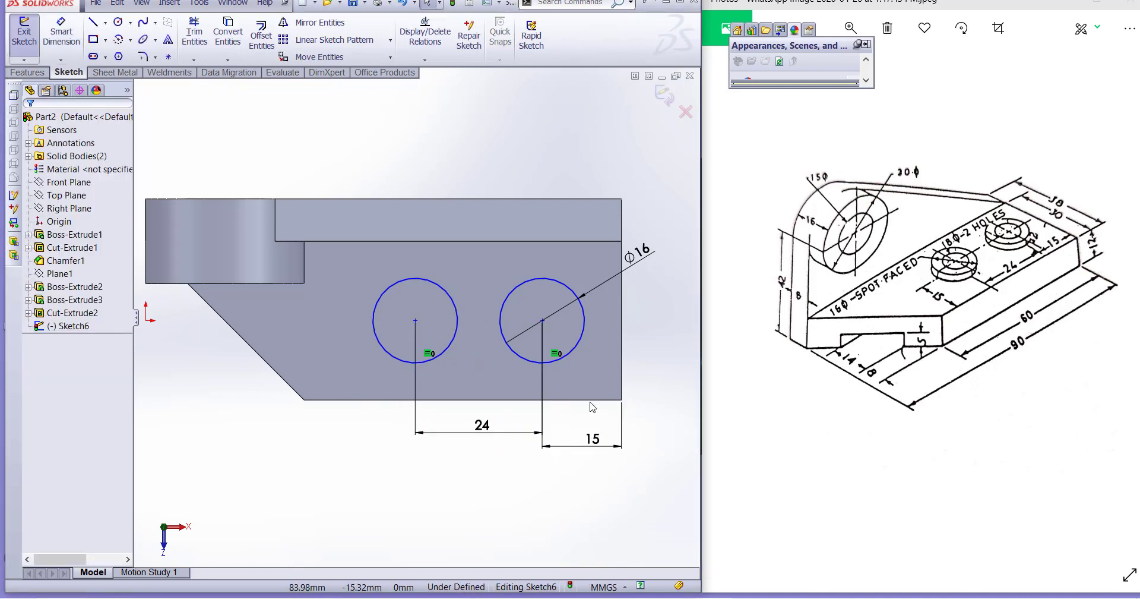
Dimension the centre of the circle nearer the square end 15 mm from the base's long front edge
left_click(62, 35)
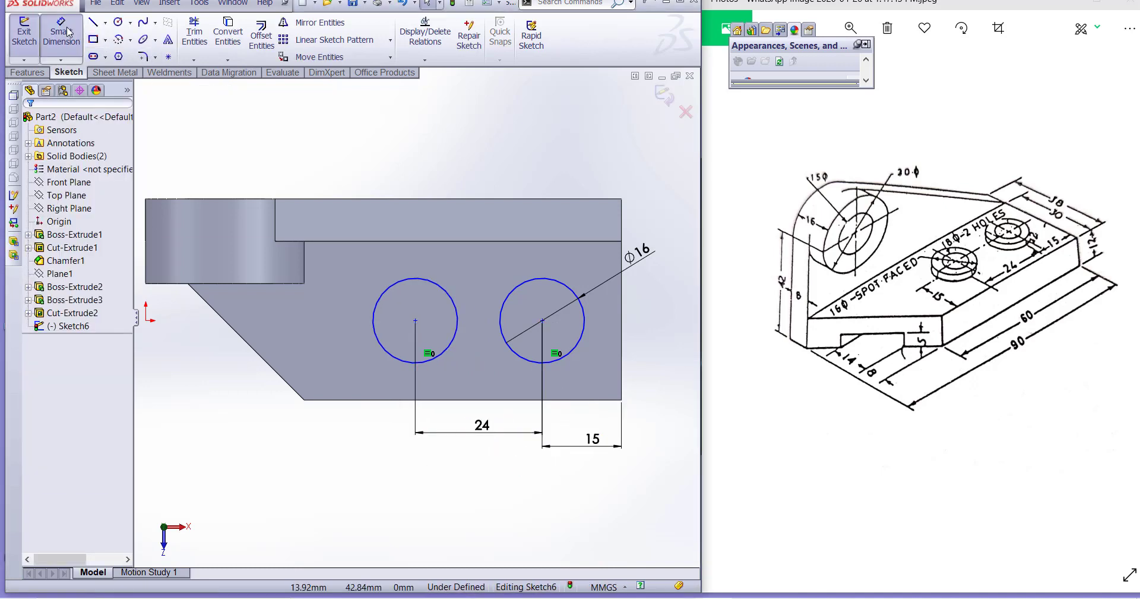
left_click(576, 401)
left_click(543, 321)
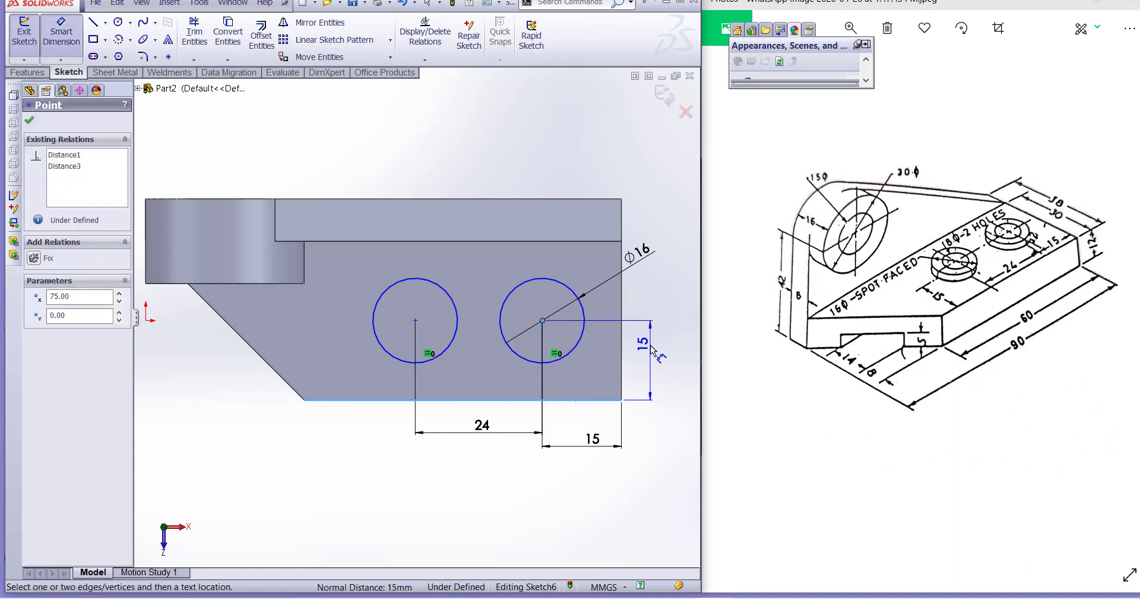
left_click(654, 351)
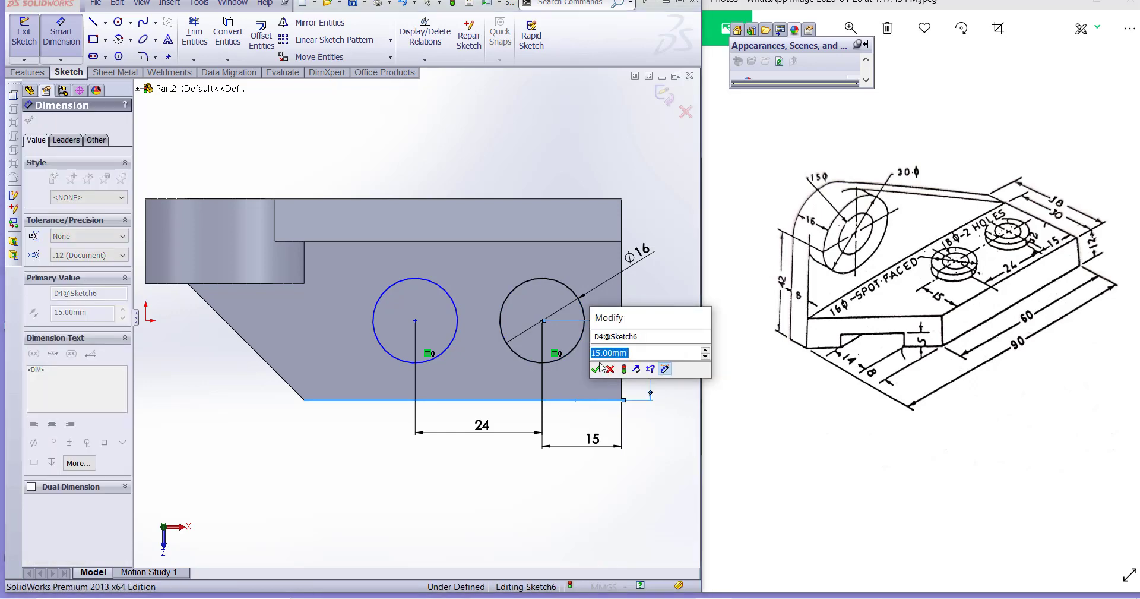
left_click(596, 369)
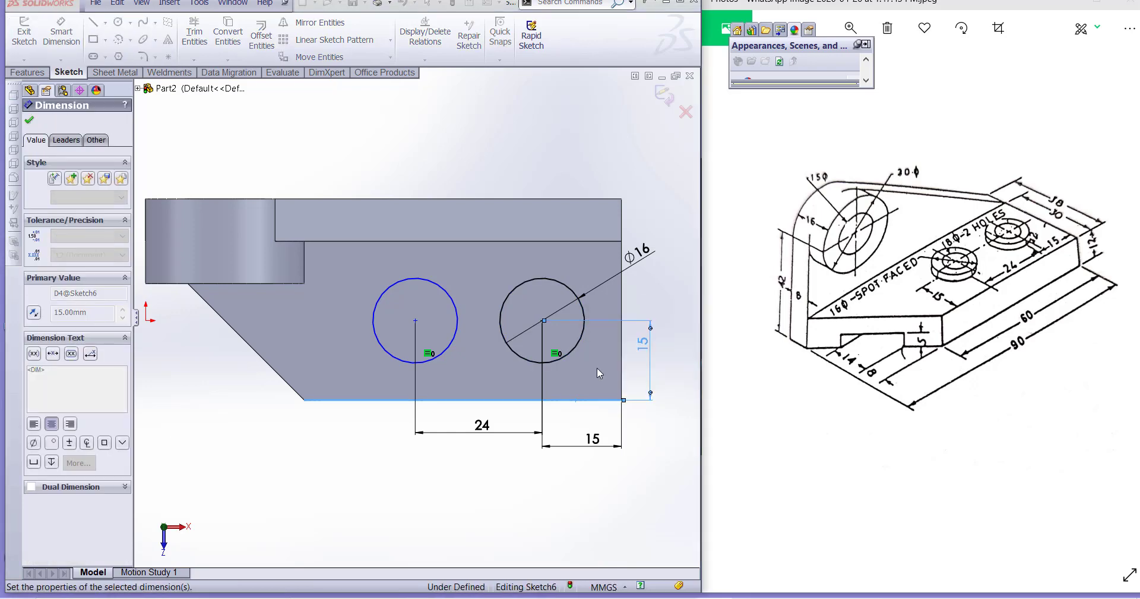
Dimension the centre of the circle nearer the chamfered corner 15 mm from the base's long front edge
left_click(415, 321)
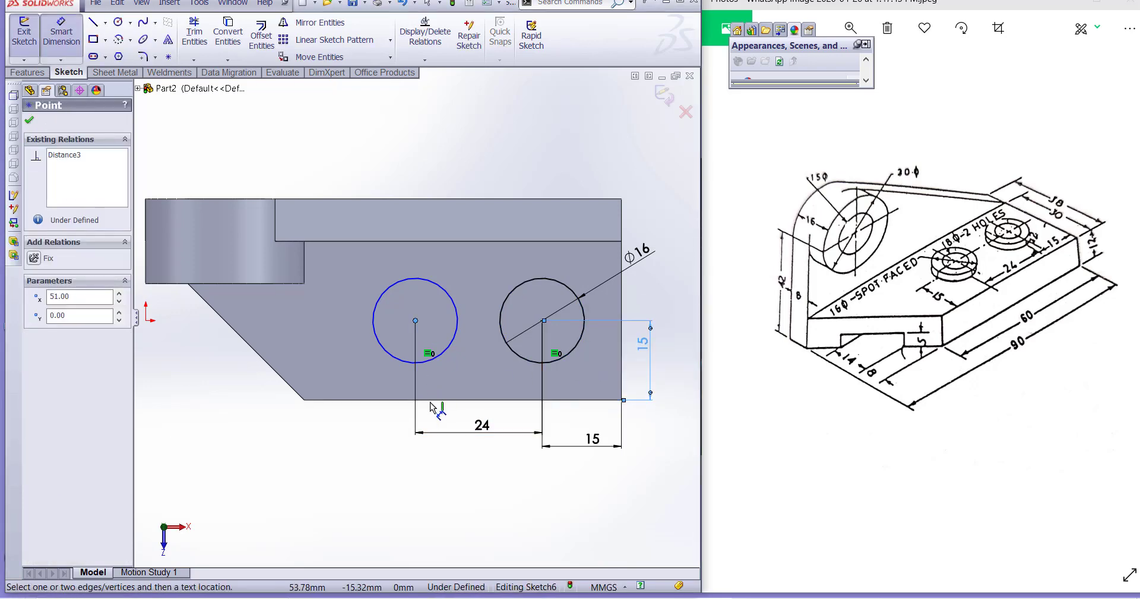
left_click(431, 403)
left_click(664, 305)
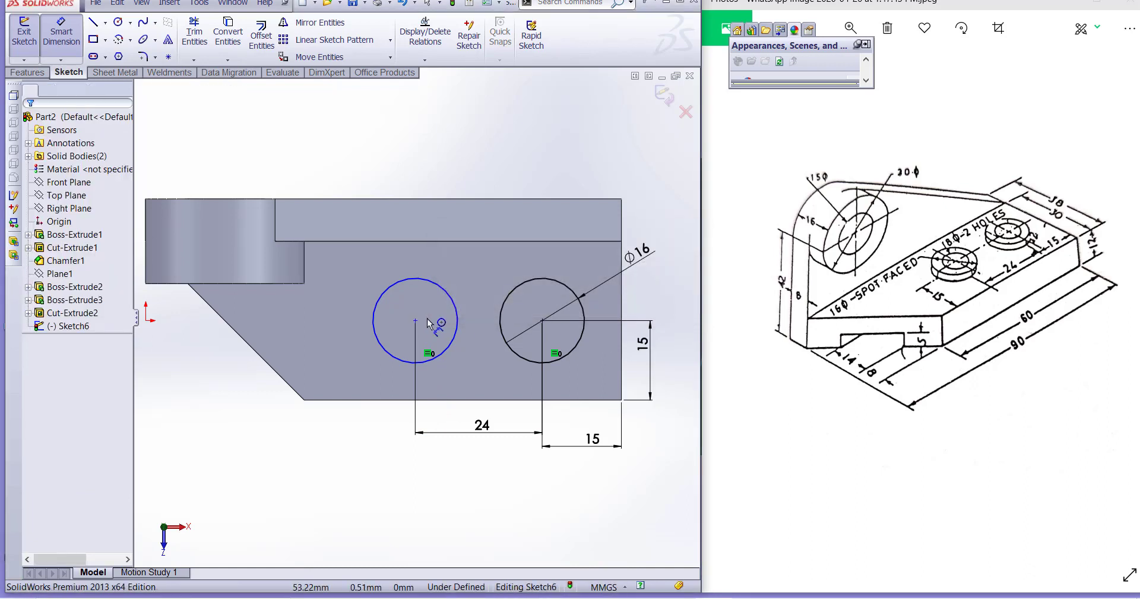
left_click(415, 321)
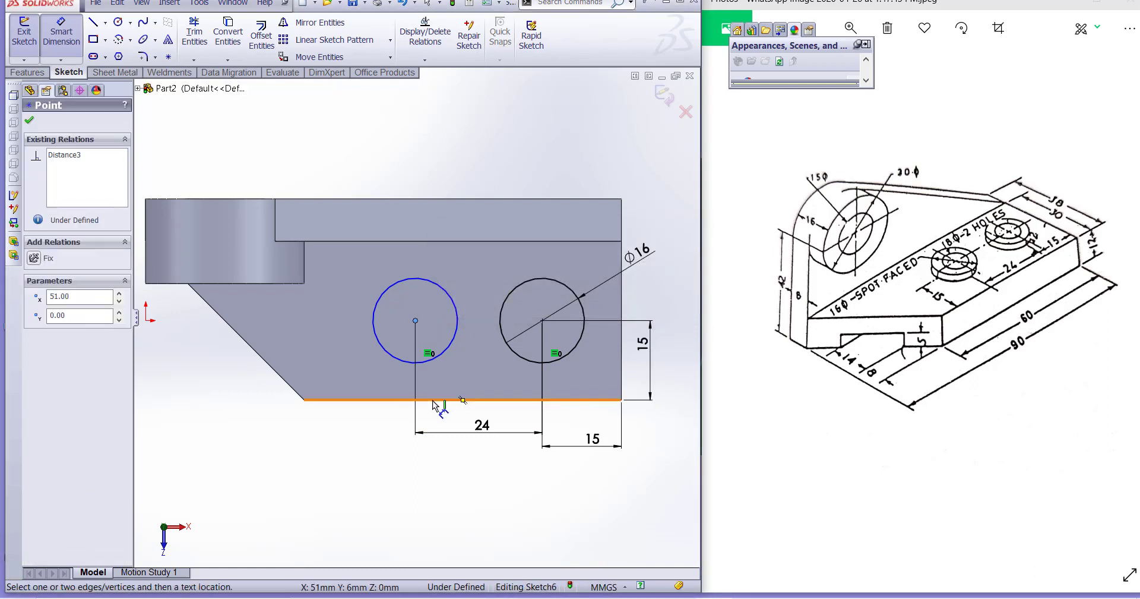
left_click(438, 400)
left_click(348, 351)
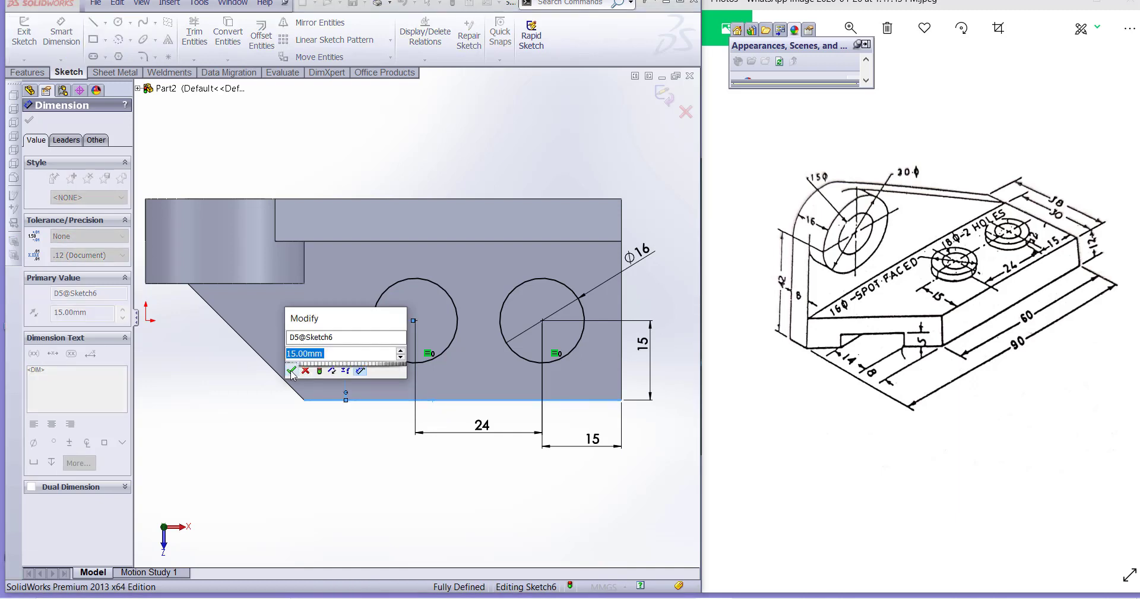
left_click(291, 371)
key("Escape")
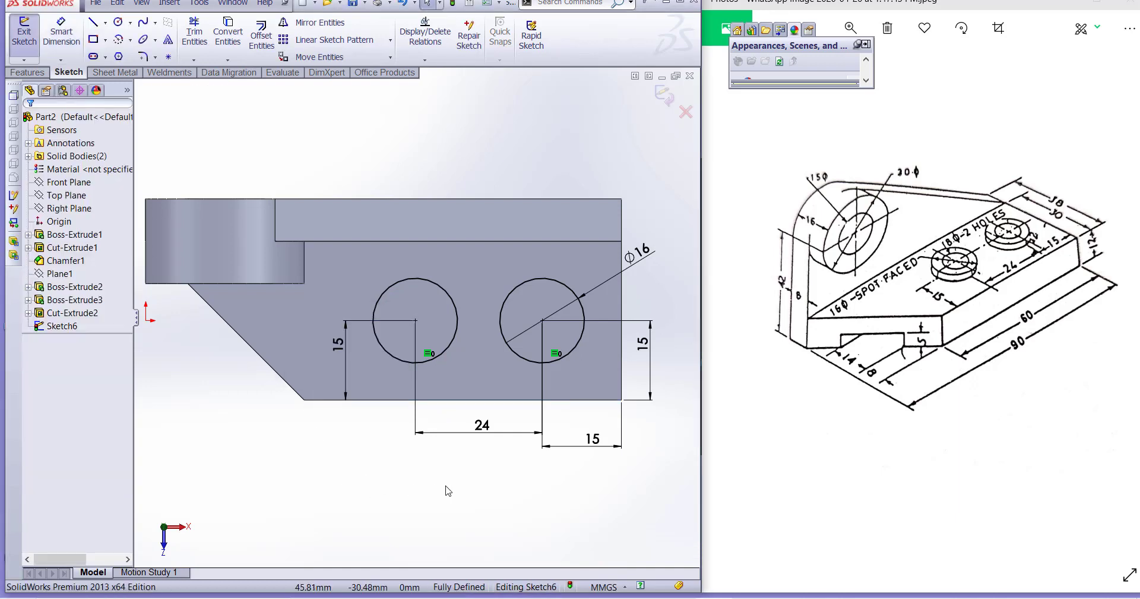
Extrude the two 16 mm circles 2 mm upward from the base's top face as spot-face bosses
scroll(414, 318, "up", 2)
left_click(960, 317)
scroll(1061, 301, "up", 3)
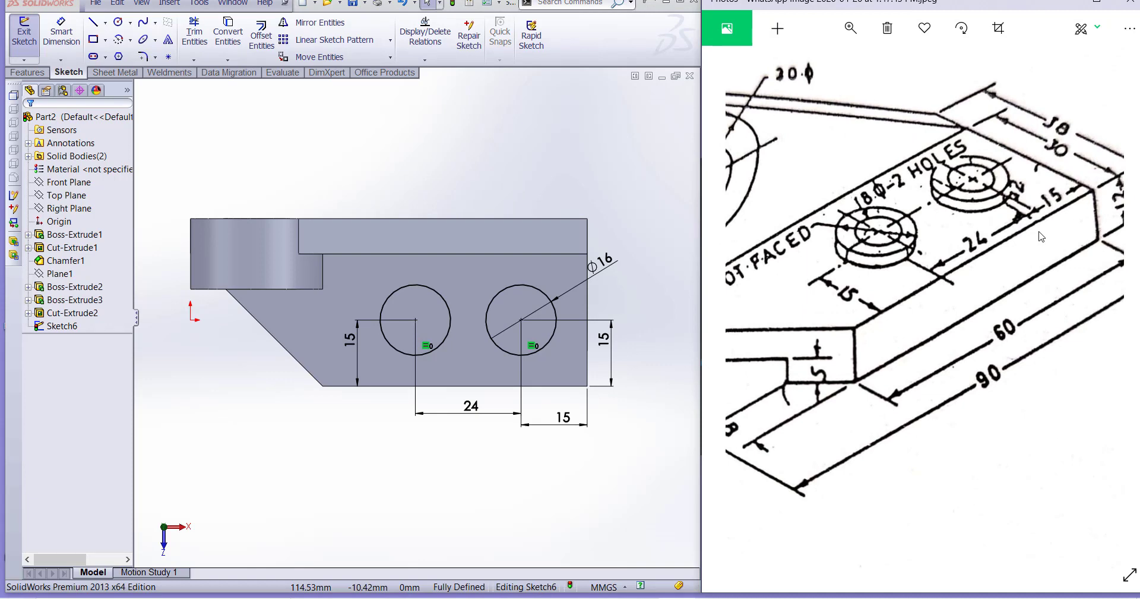
scroll(1018, 207, "down", 3)
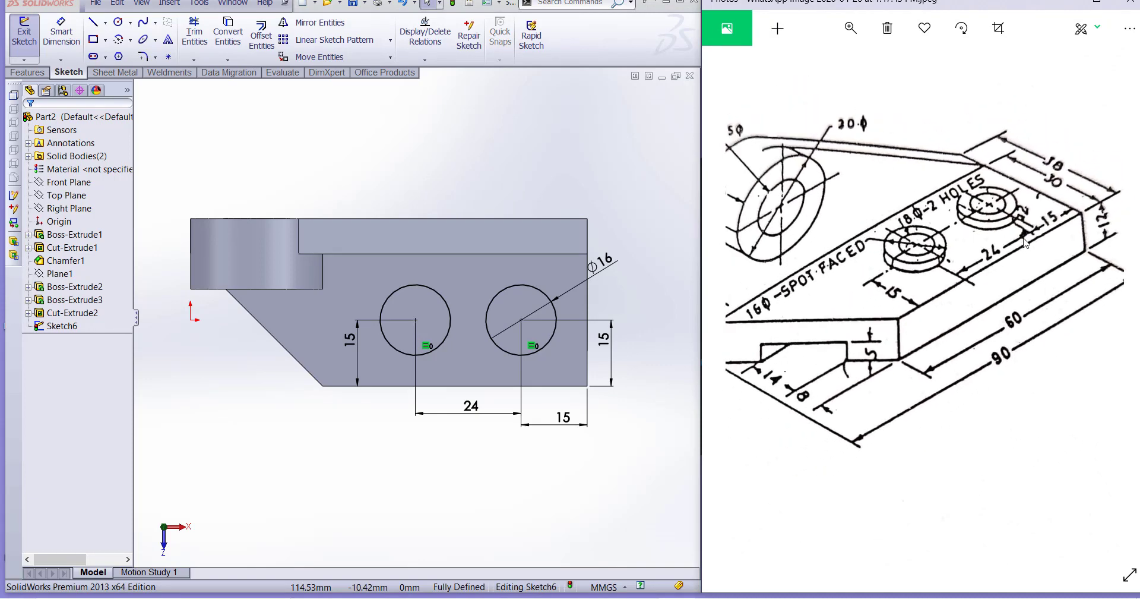
left_click(28, 73)
left_click(30, 36)
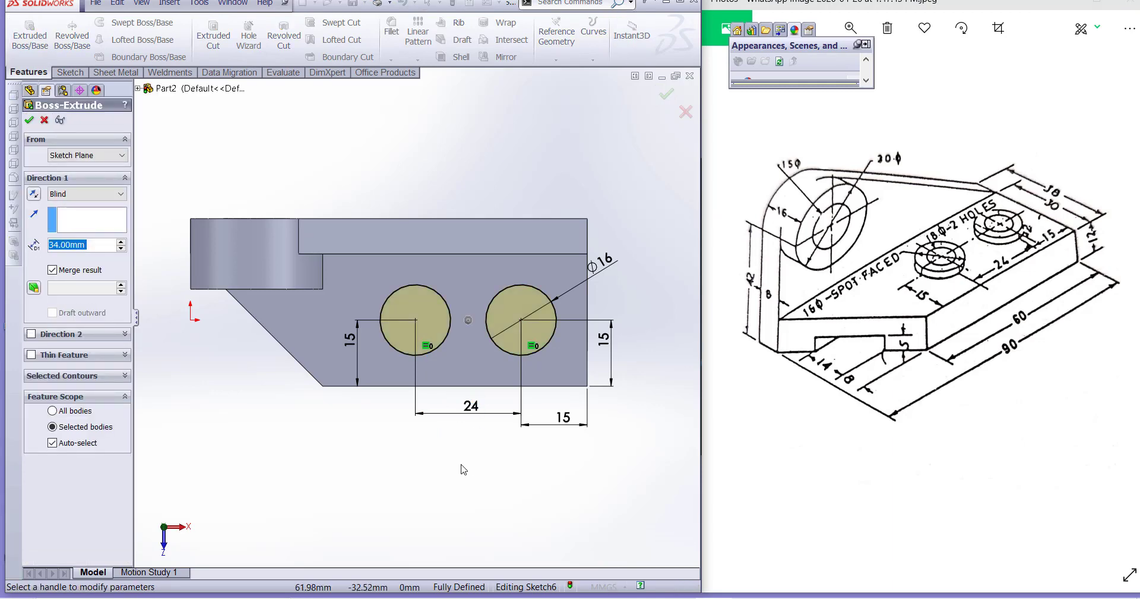
middle_click_drag(494, 360, 512, 332)
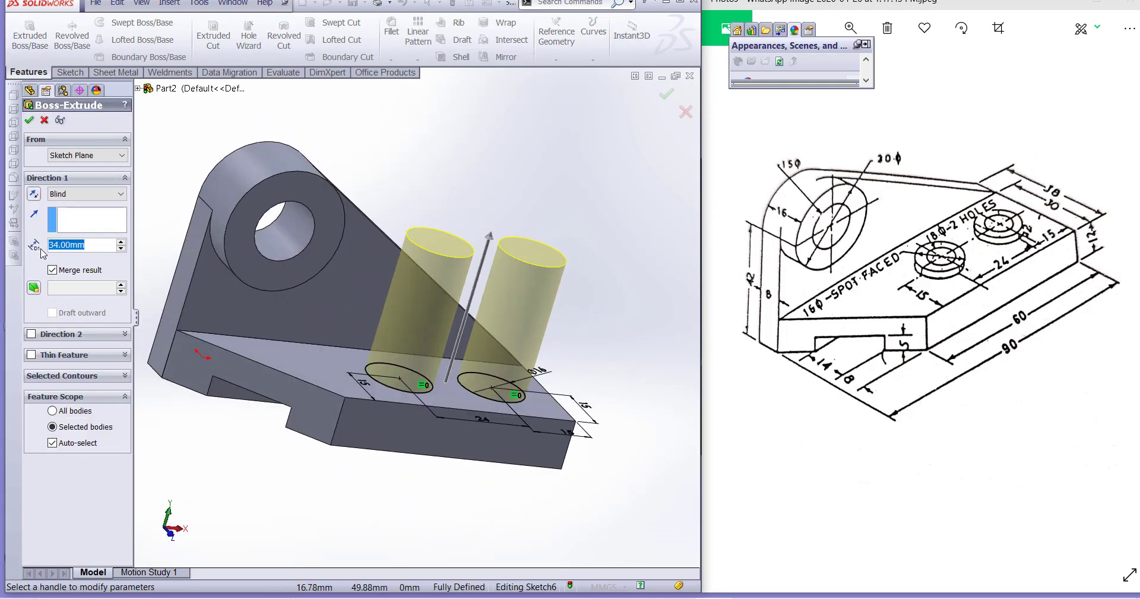
type("2")
key("Return")
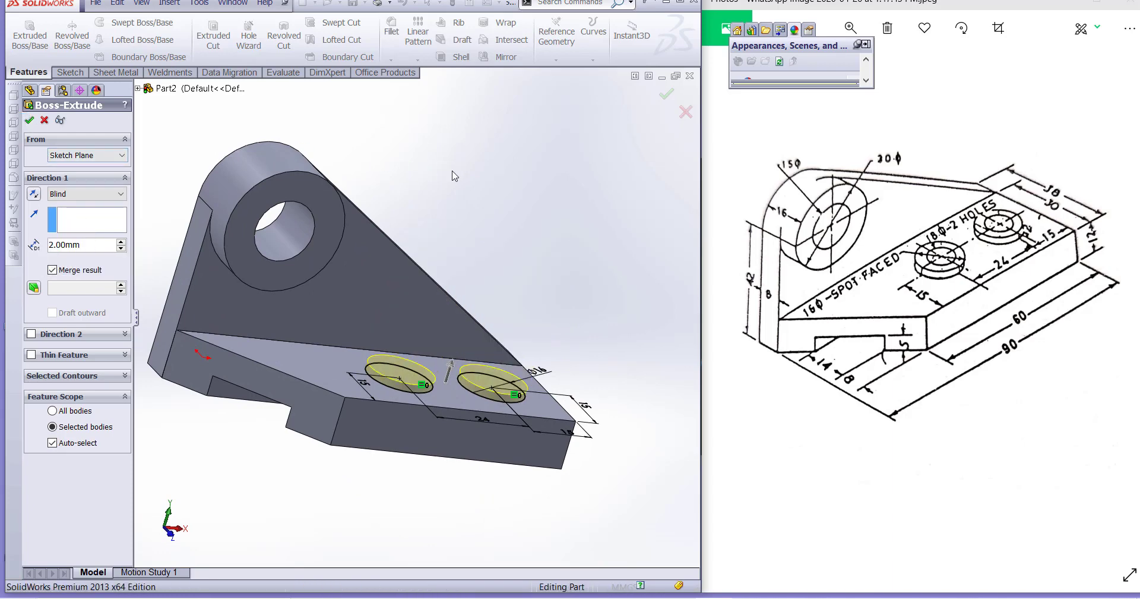
key("Return")
left_click(530, 180)
scroll(528, 311, "up", 2)
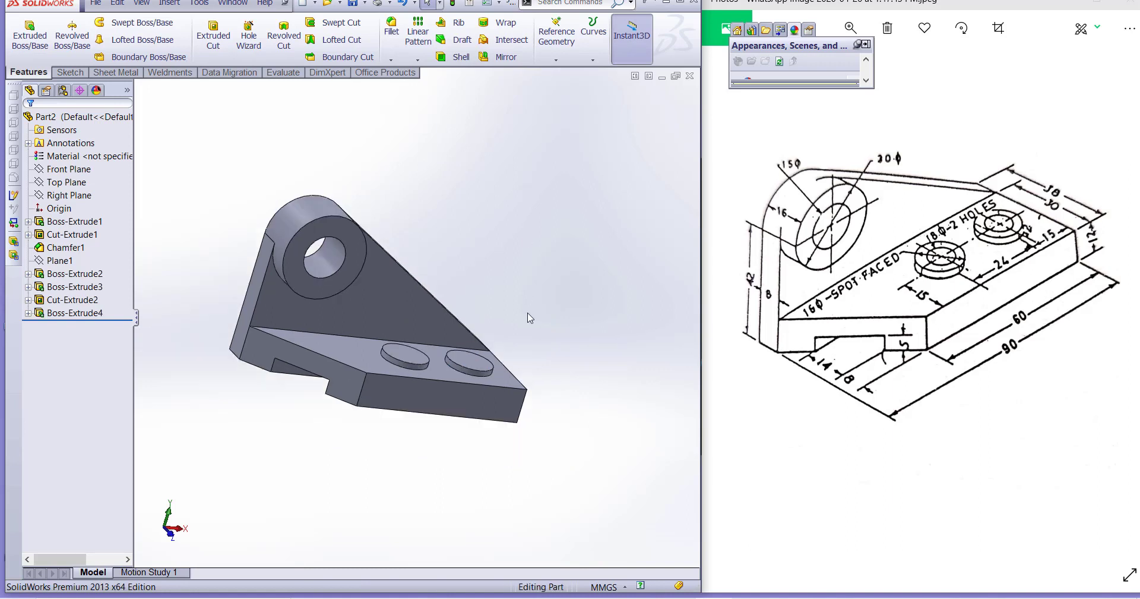
On the top face of the boss nearer the square end, sketch a concentric circle about 7.6 mm in diameter
middle_click_drag(475, 326, 497, 320)
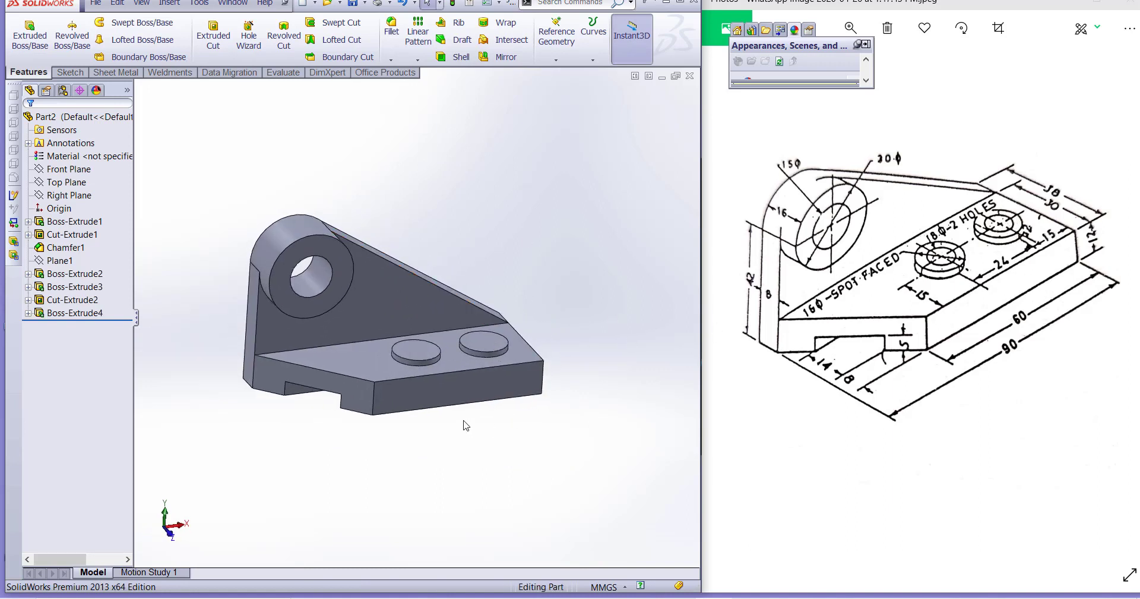
scroll(437, 350, "down", 2)
left_click(505, 350)
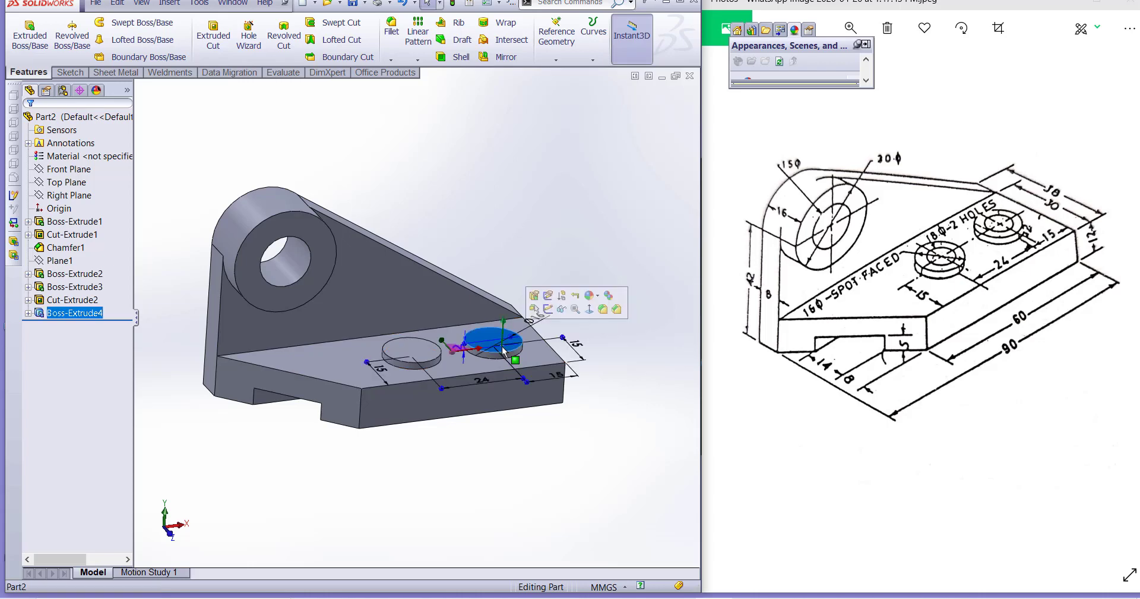
left_click(588, 310)
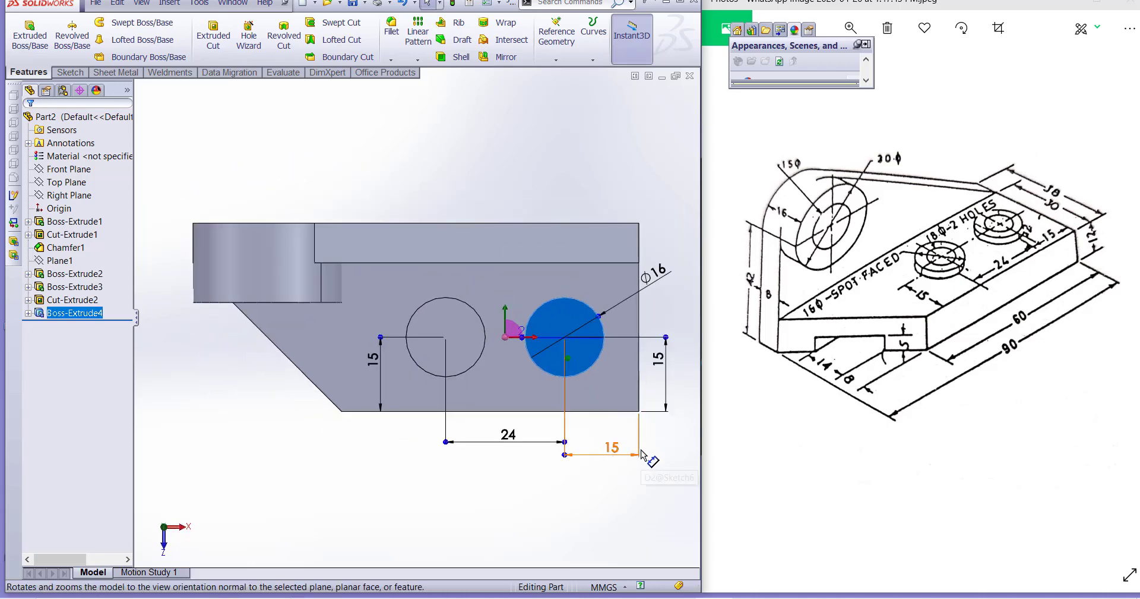
left_click(69, 72)
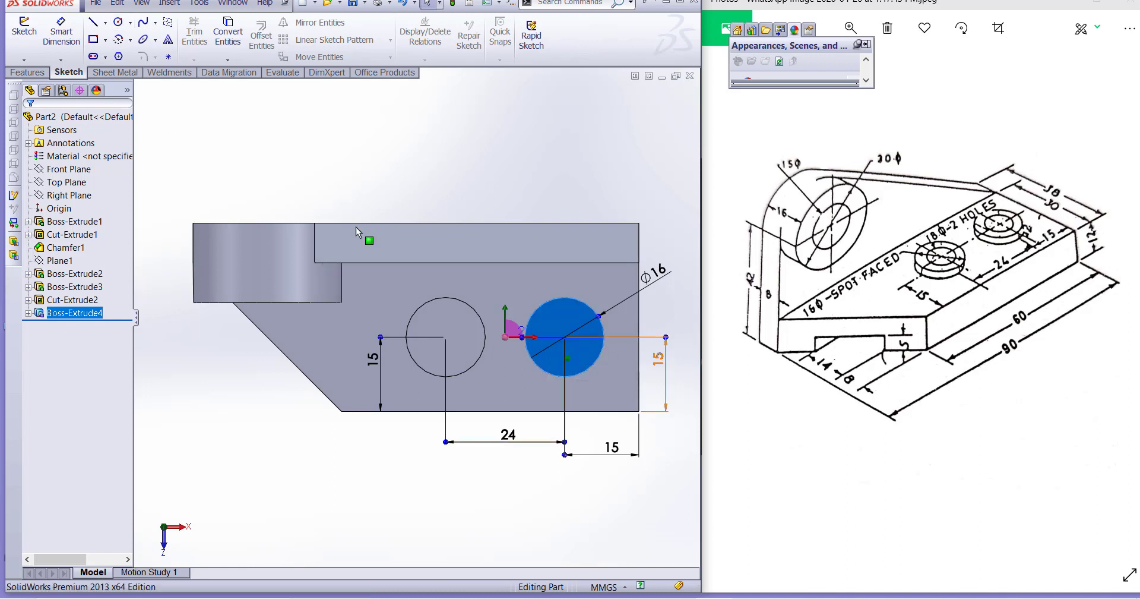
left_click(116, 23)
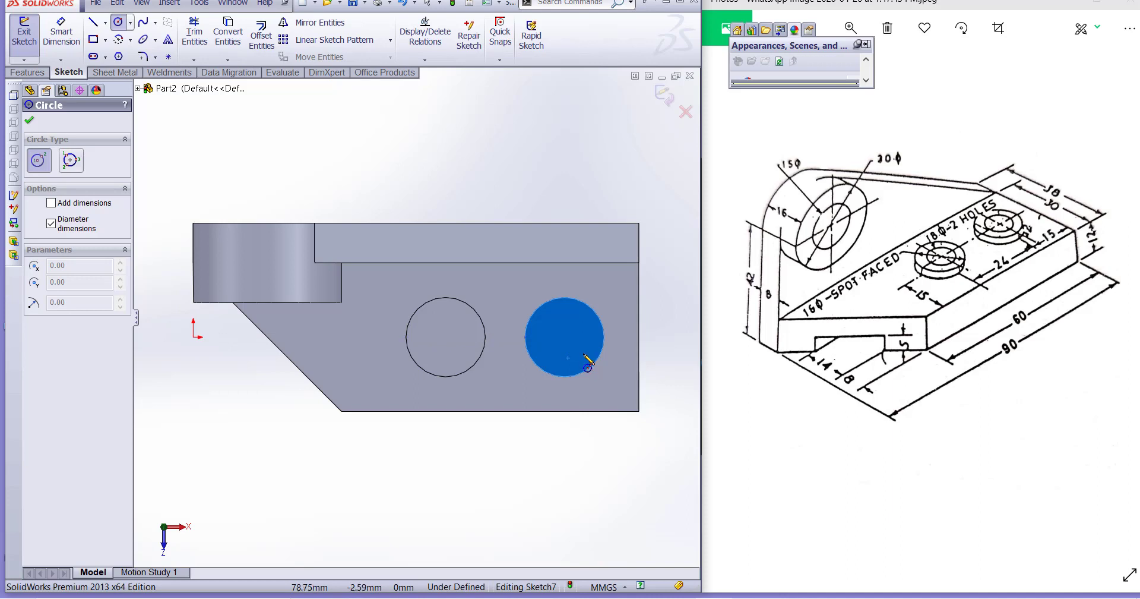
left_click(564, 338)
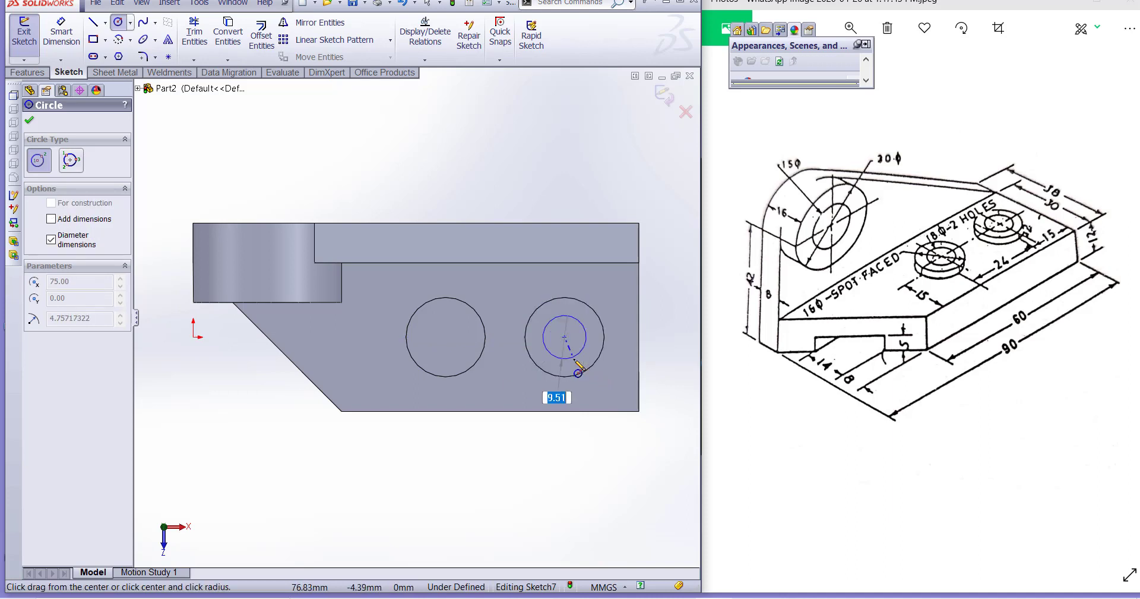
left_click(578, 350)
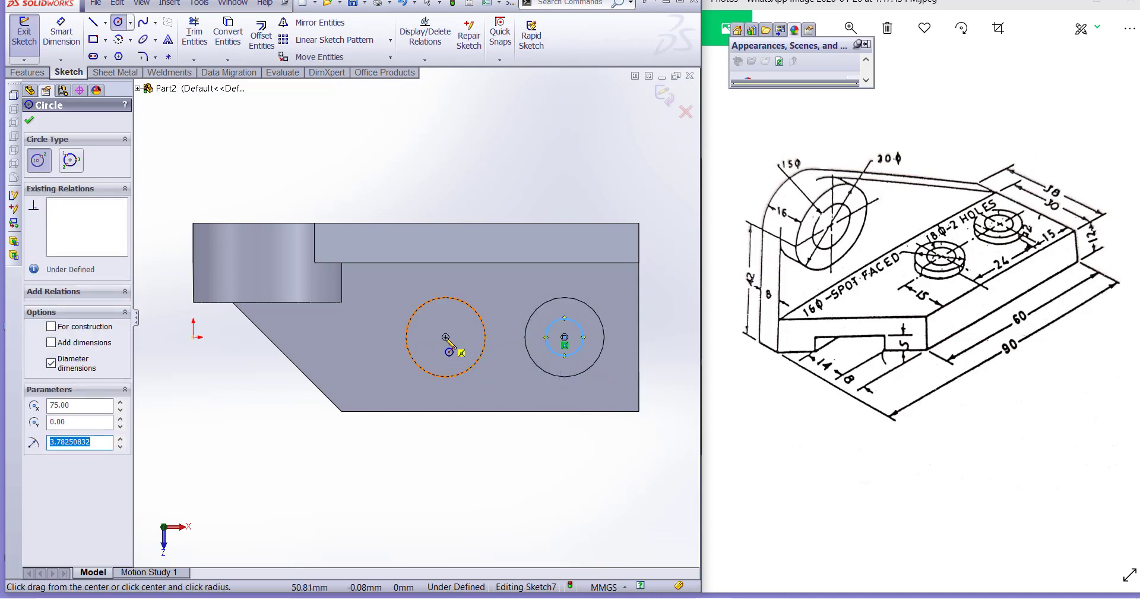
Sketch a circle about 7.8 mm in diameter concentric with the boss nearer the chamfered corner
left_click(446, 337)
left_click(452, 355)
key("Escape")
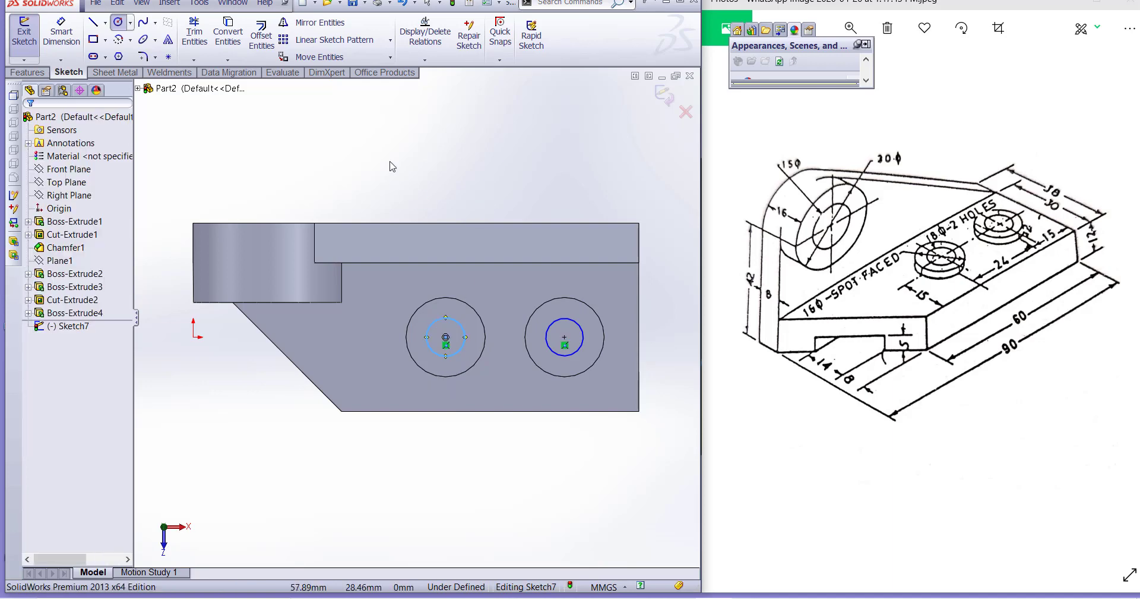
Dimension the diameter of the inner circle on the boss nearer the chamfered corner to 8 mm
left_click(59, 37)
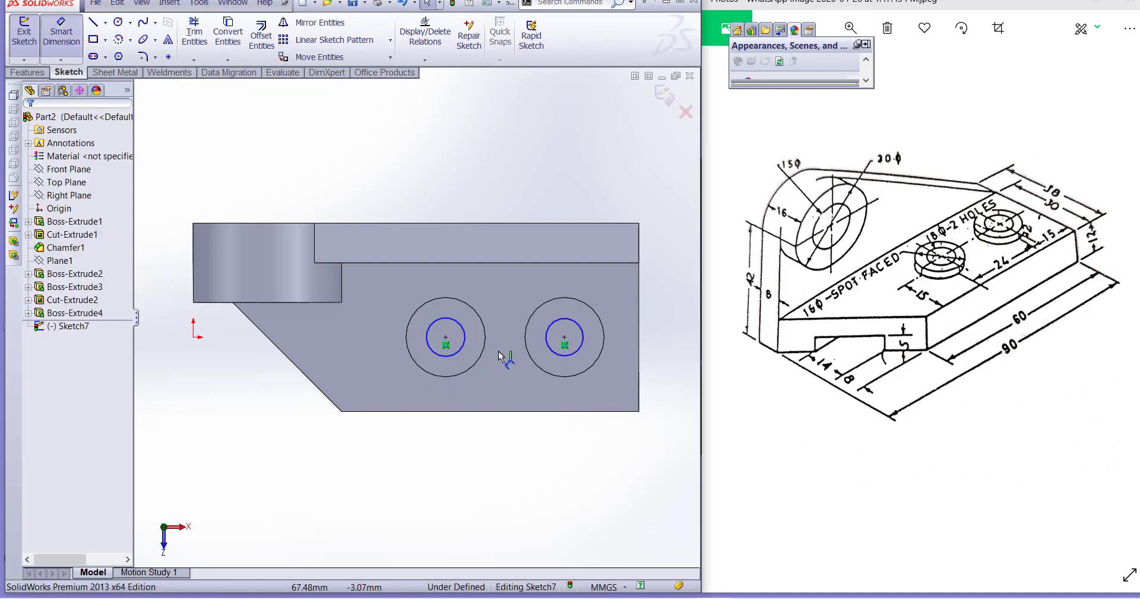
left_click(463, 327)
left_click(501, 181)
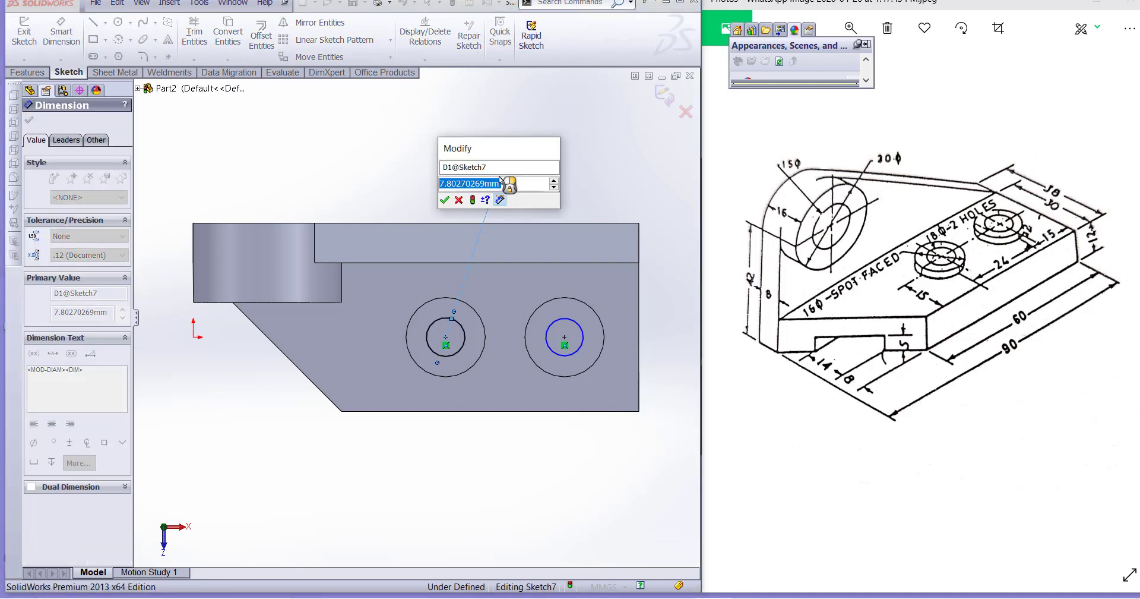
type("8")
key("Return")
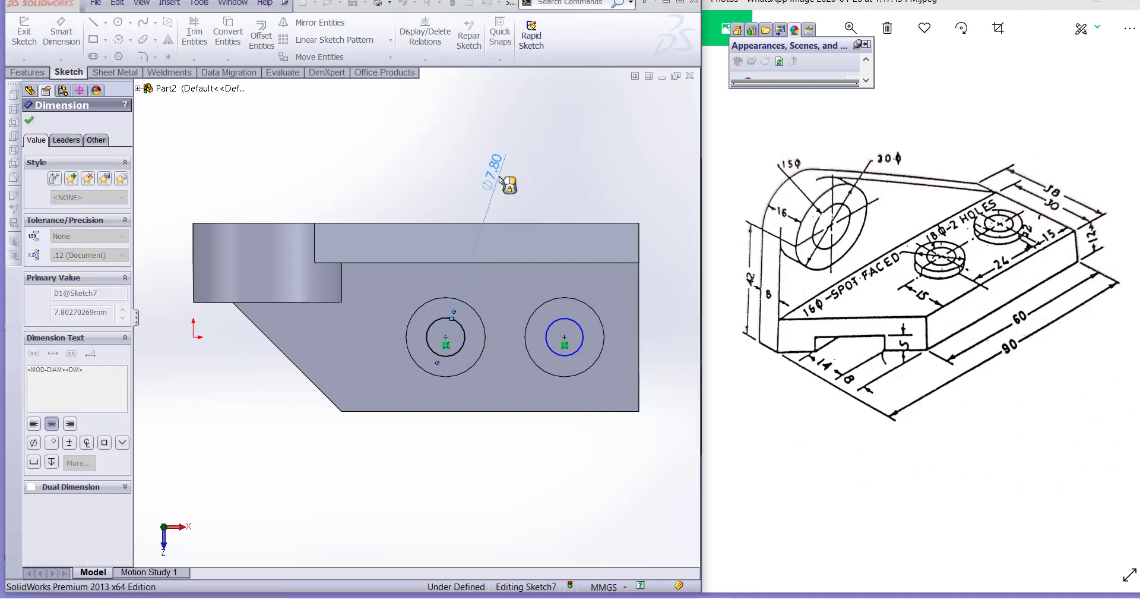
Dimension the diameter of the inner circle on the boss nearer the square end to 8 mm
left_click(579, 324)
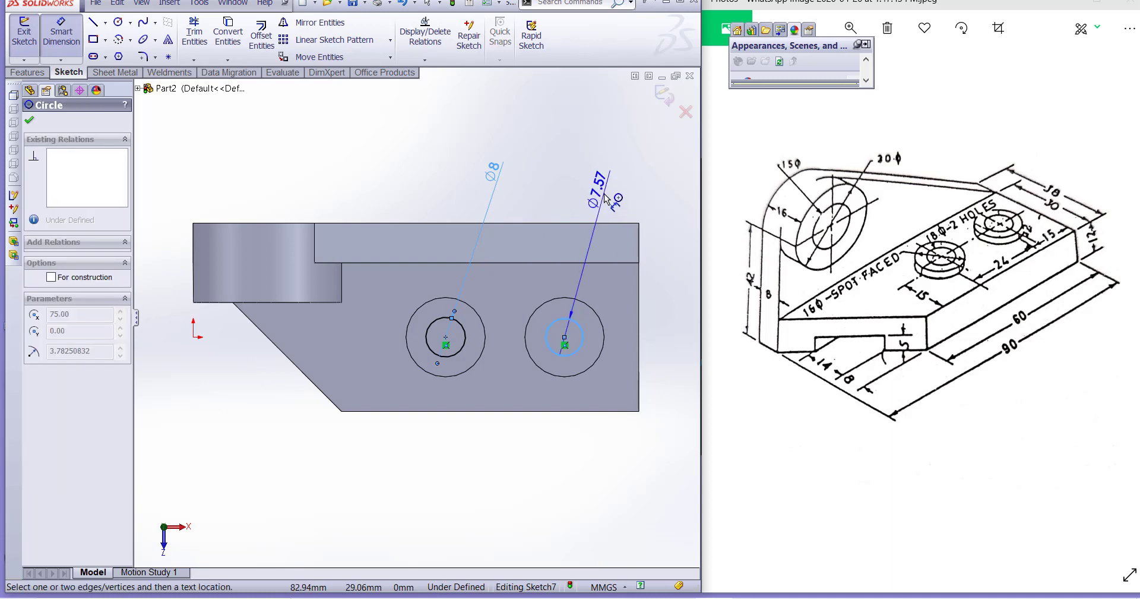
left_click(599, 201)
type("8")
key("Return")
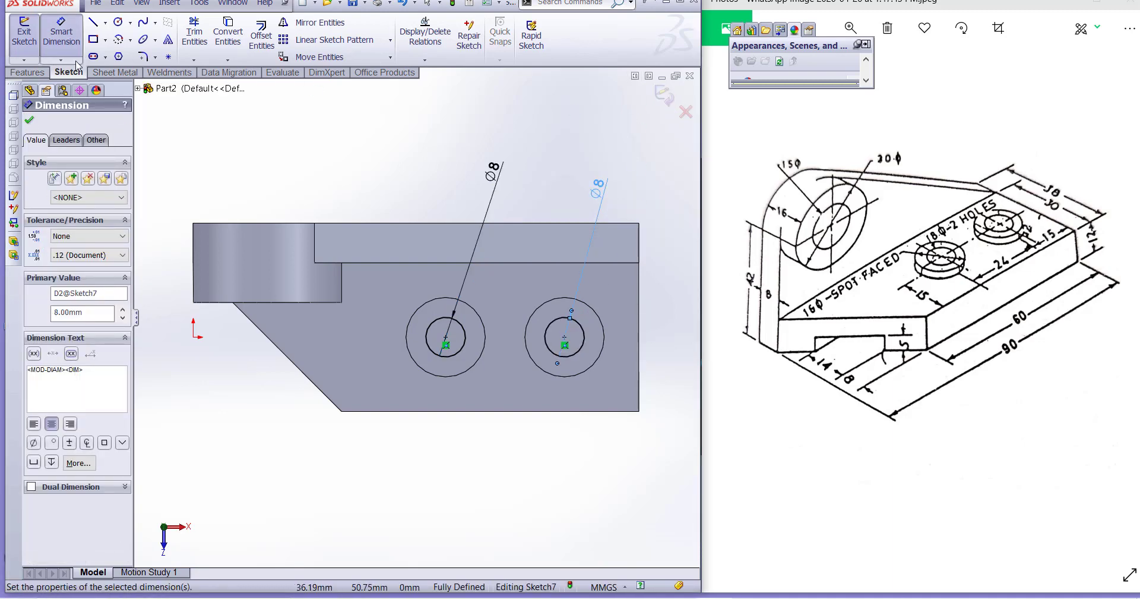
Cut the two 8 mm circles Through All, making holes through the bosses and the base
left_click(28, 74)
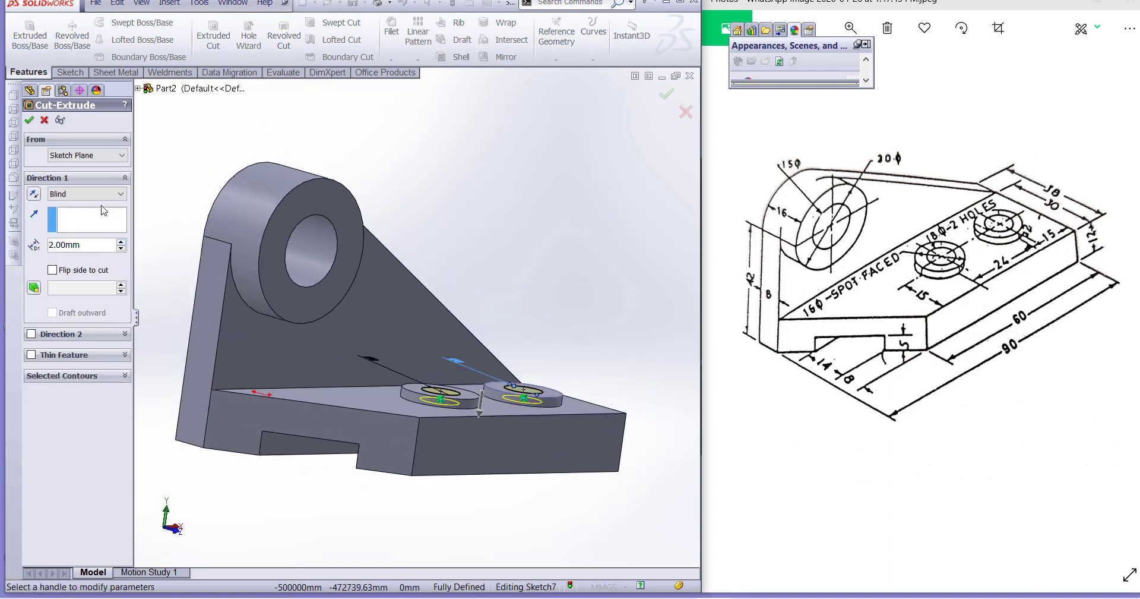
left_click(89, 193)
left_click(75, 213)
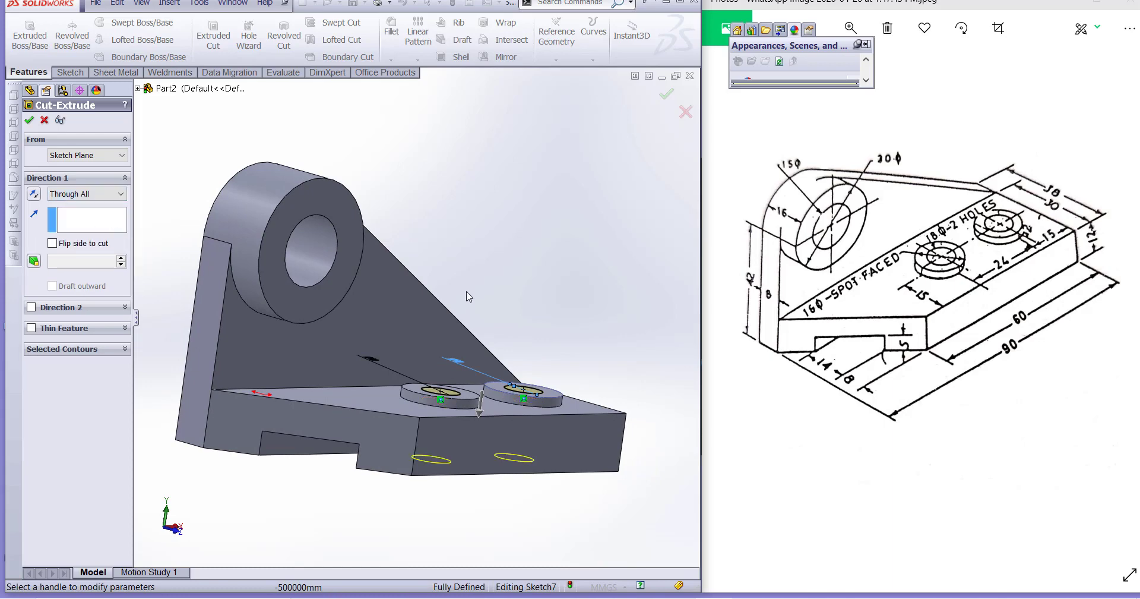
left_click(30, 122)
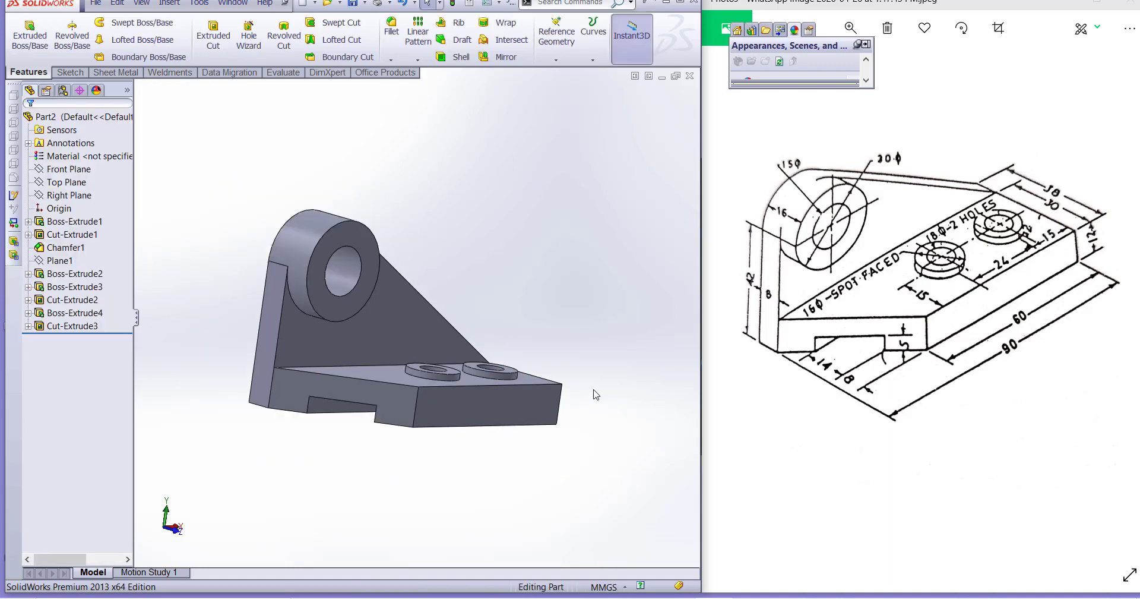
middle_click_drag(596, 395, 530, 448)
middle_click_drag(565, 328, 561, 299)
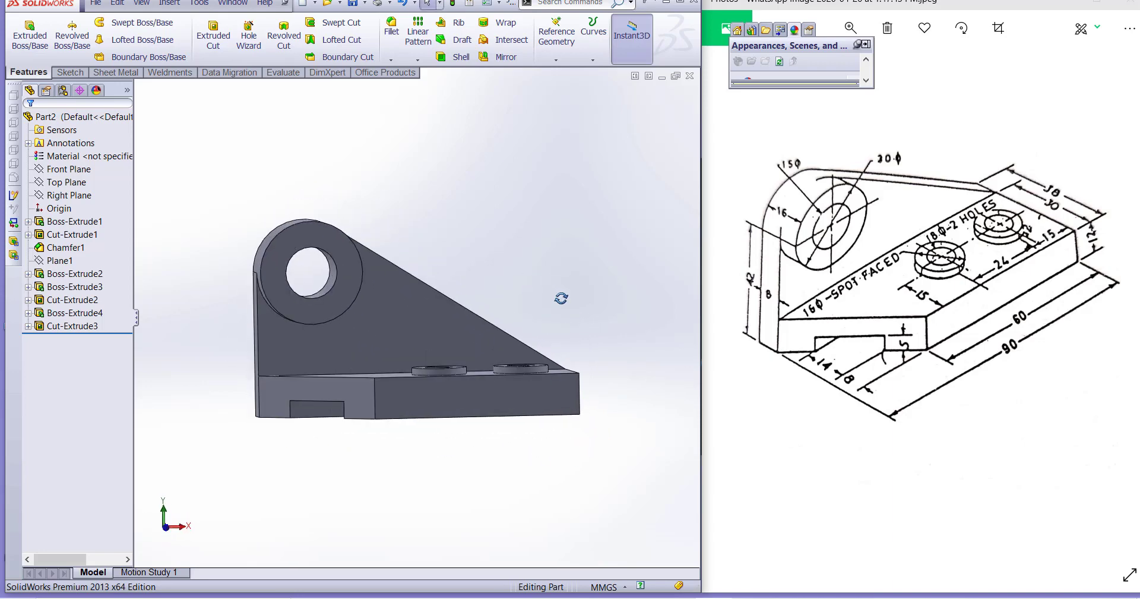